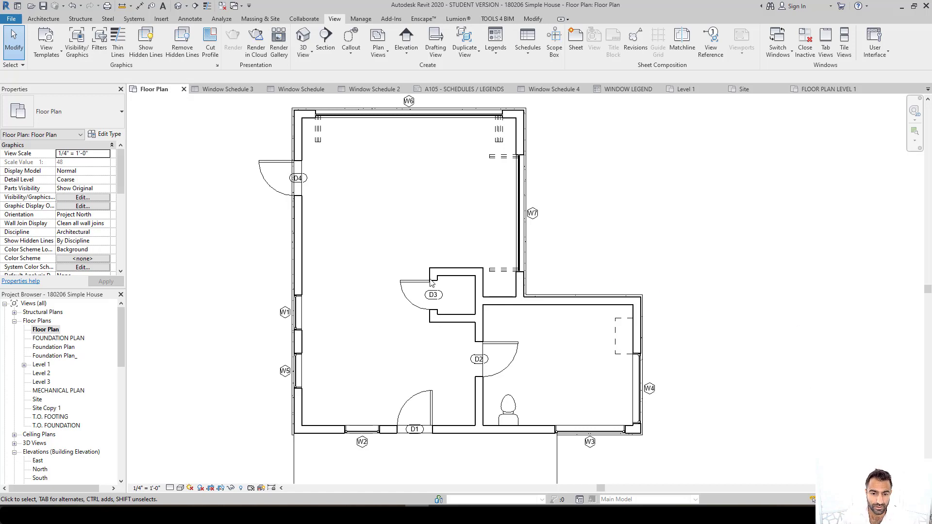
Zoom and pan the floor plan to bring the lower rooms into view
scroll(449, 391, up, 2)
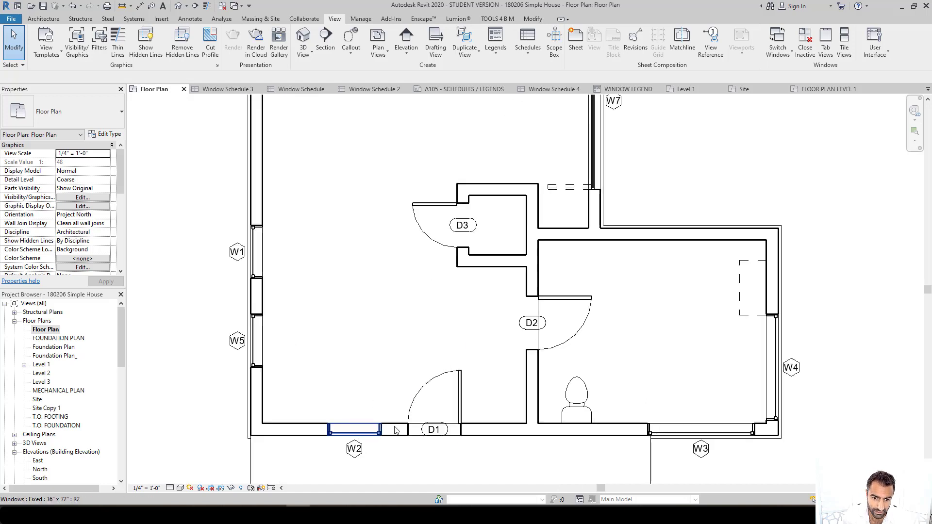
middle_drag(442, 432, 538, 468)
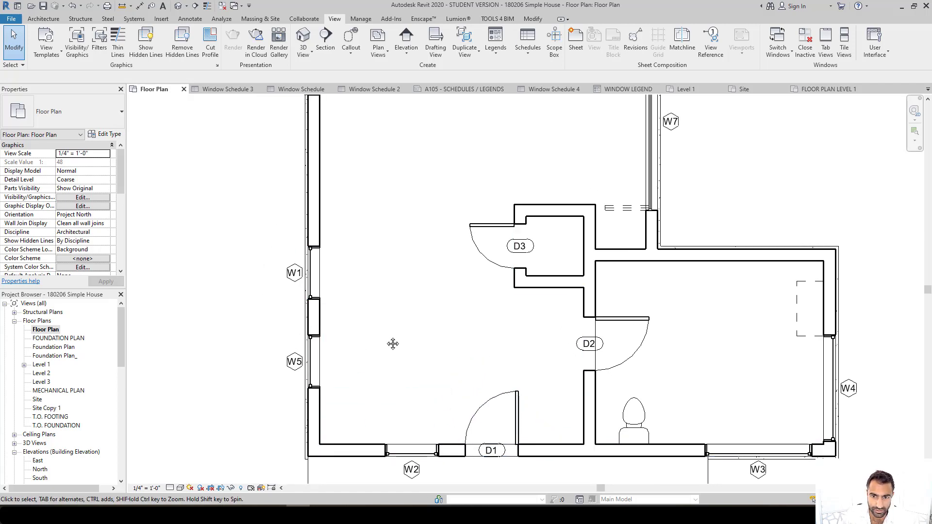
middle_drag(389, 343, 362, 395)
middle_drag(354, 252, 381, 161)
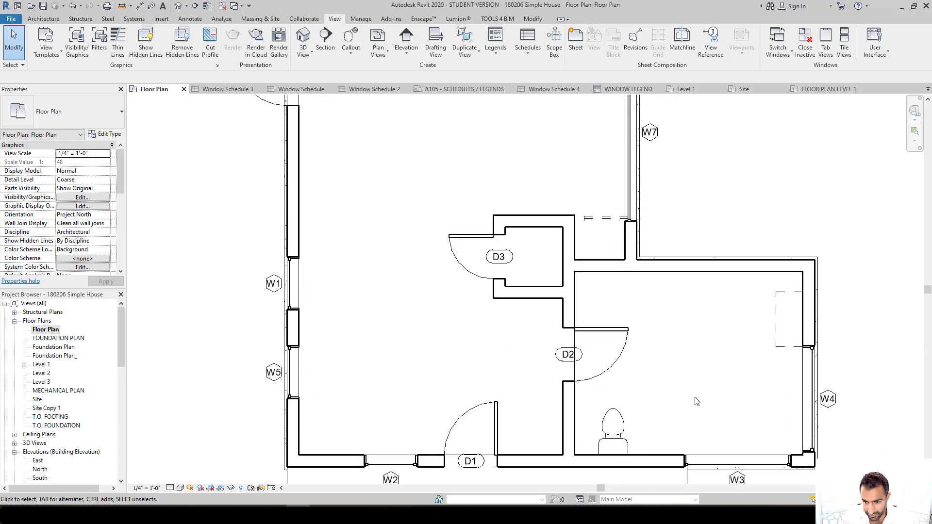
middle_drag(453, 387, 436, 378)
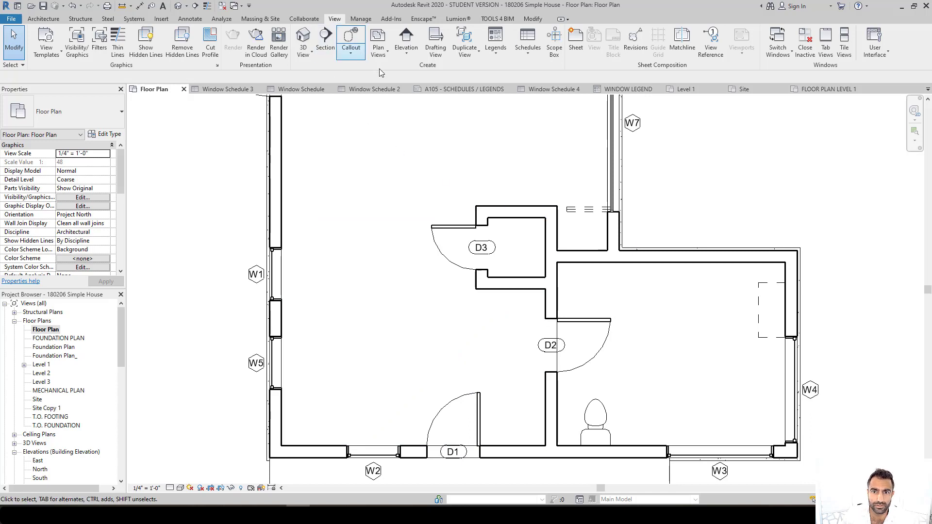
Start a new Schedule/Quantities and choose the Windows category in the enlarged dialog
click(528, 42)
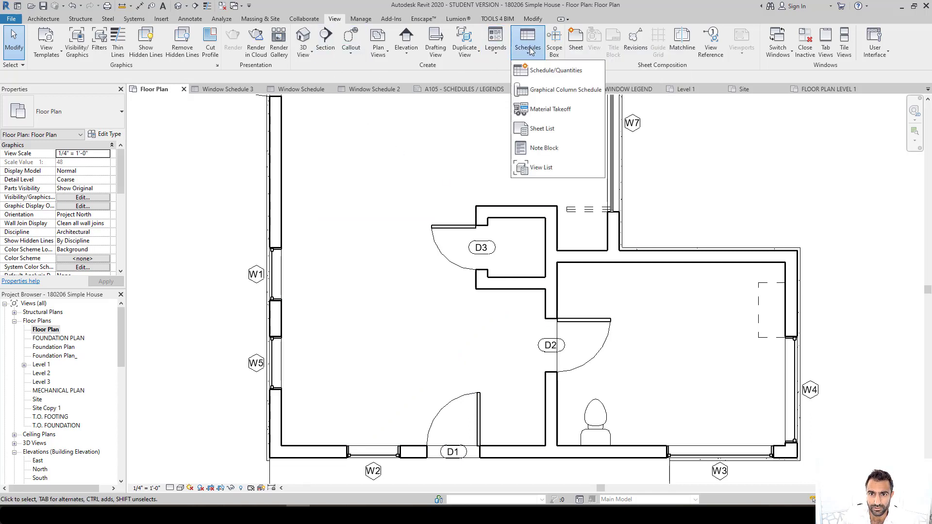
click(552, 73)
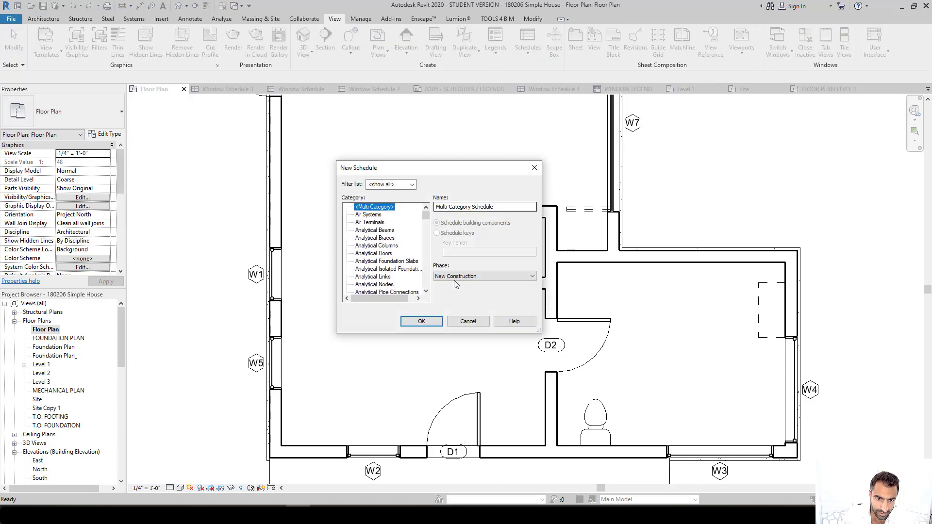
drag(539, 331, 592, 391)
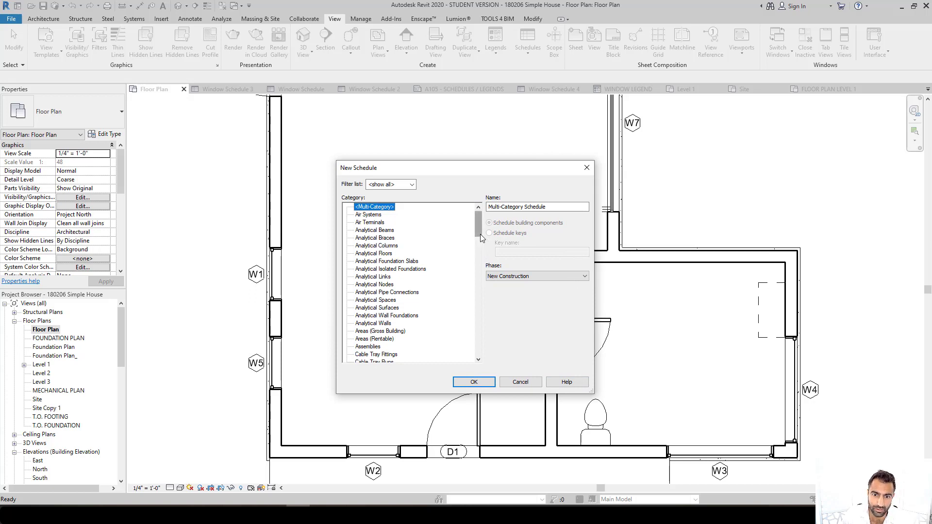
drag(477, 236, 478, 353)
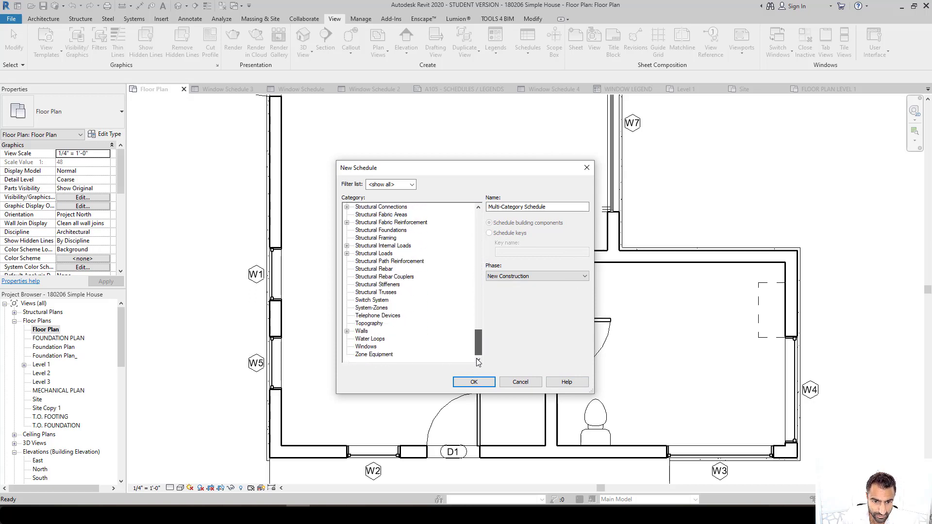
click(365, 346)
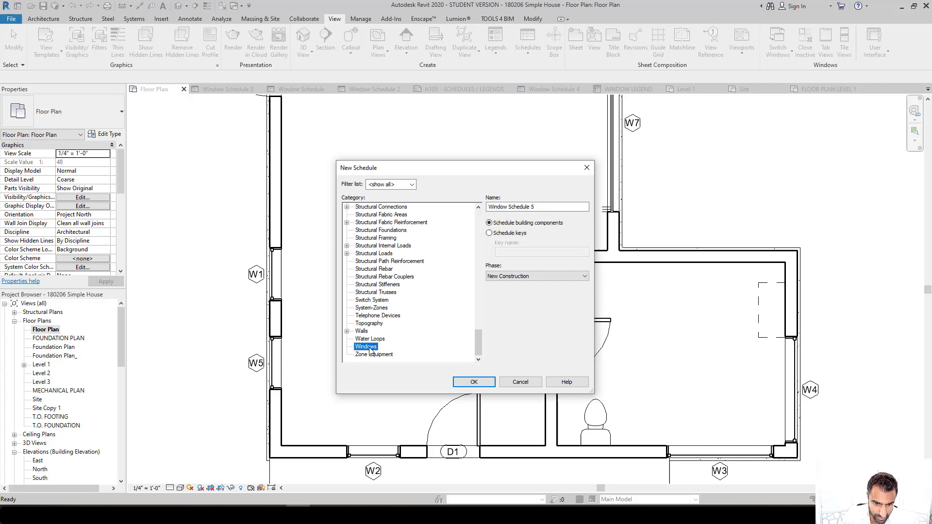
Confirm Window Schedule 5, then enlarge Schedule Properties and select the Mark field
click(474, 382)
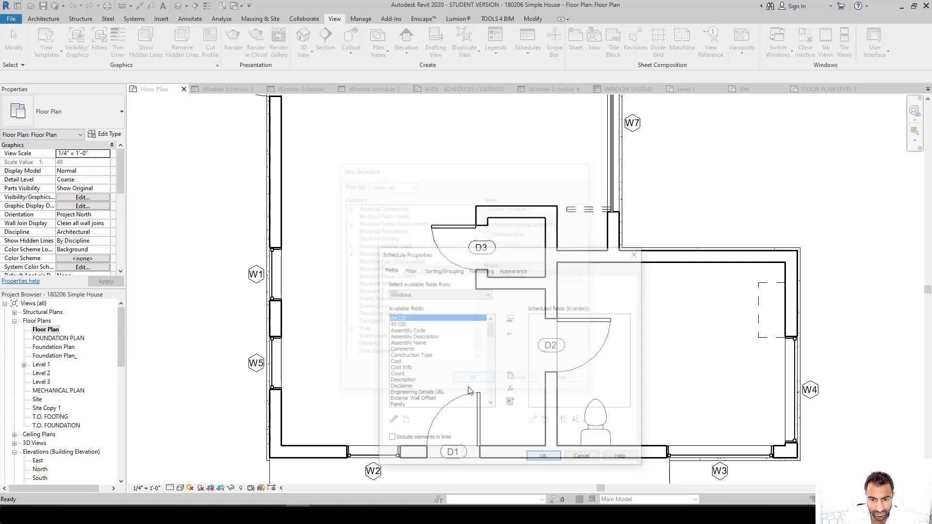
drag(480, 256, 441, 98)
drag(603, 309, 692, 404)
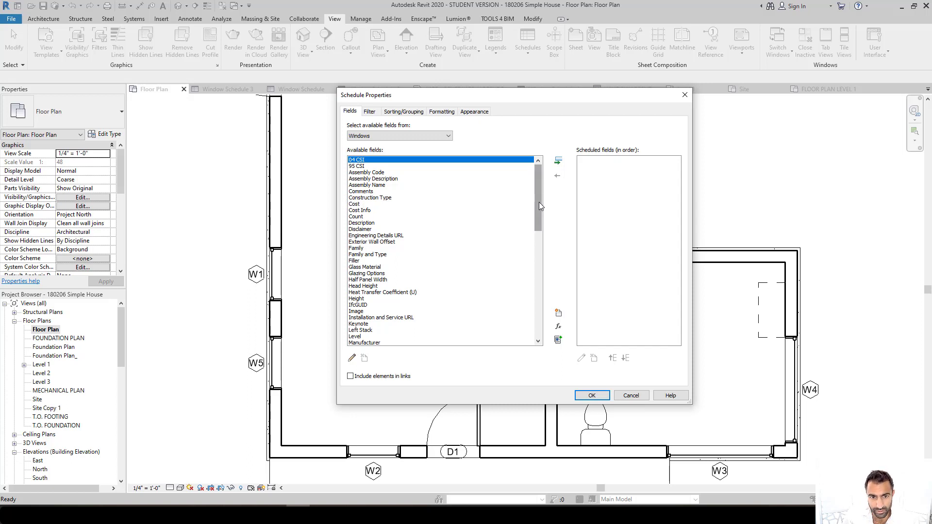
drag(539, 202, 534, 242)
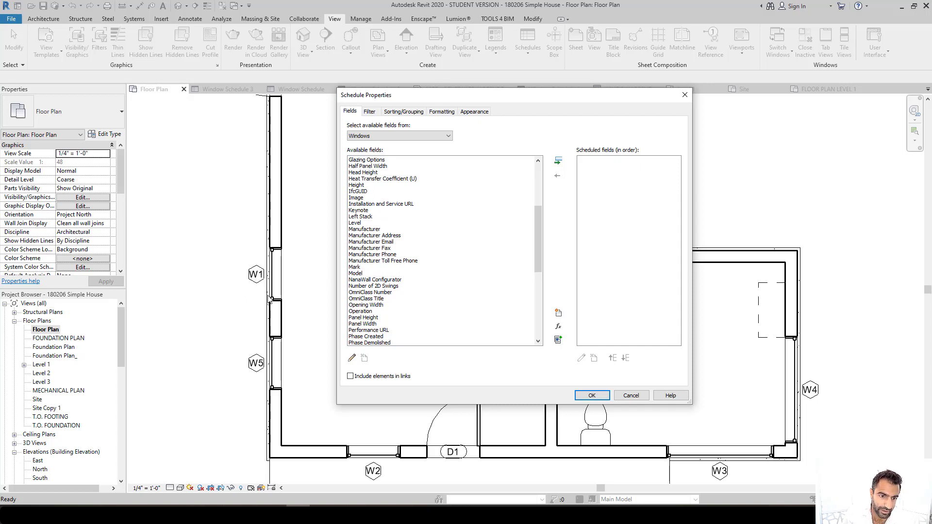
click(358, 268)
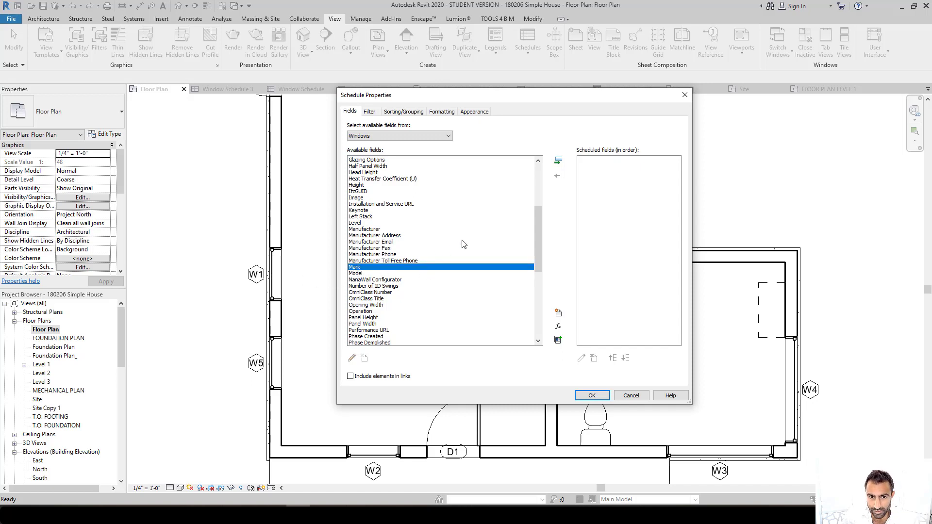
Add Mark, Family and Type, and Width to the scheduled fields
click(559, 162)
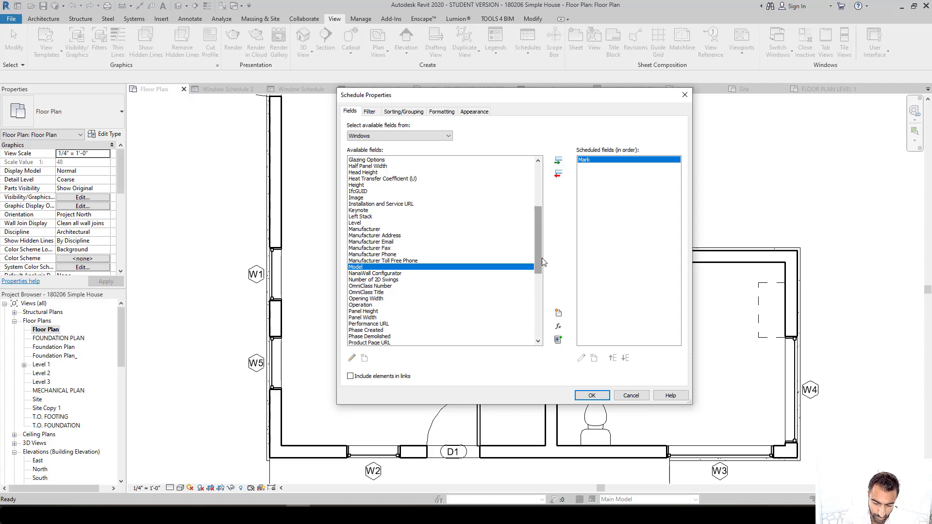
drag(538, 252, 538, 229)
click(369, 203)
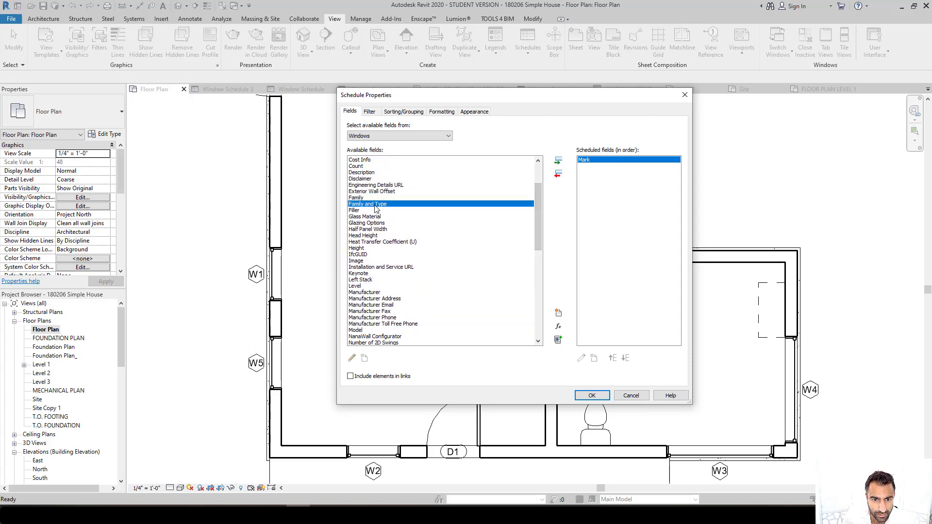
click(558, 161)
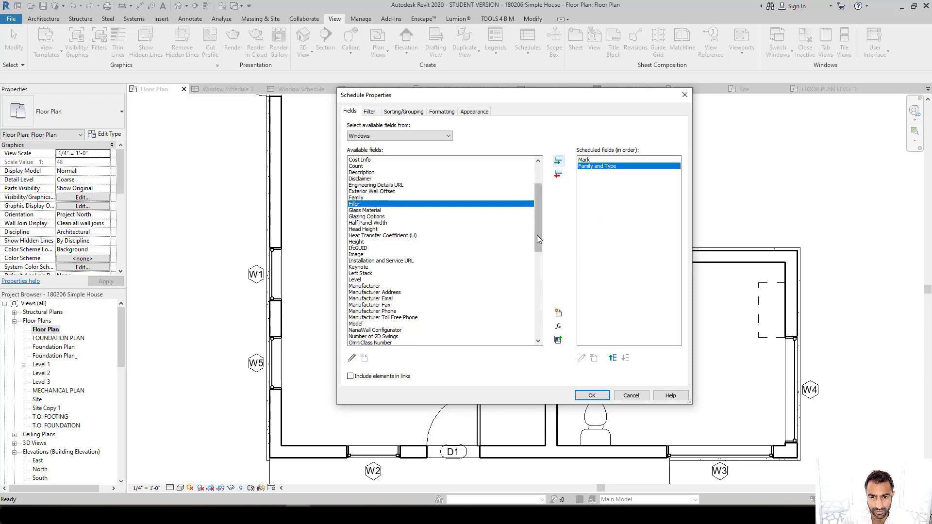
drag(537, 236, 537, 321)
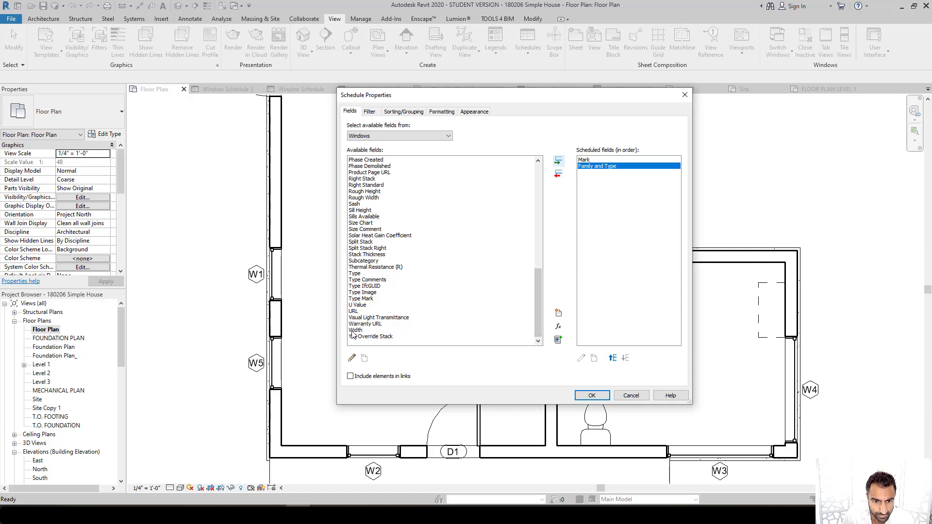
click(422, 331)
click(558, 161)
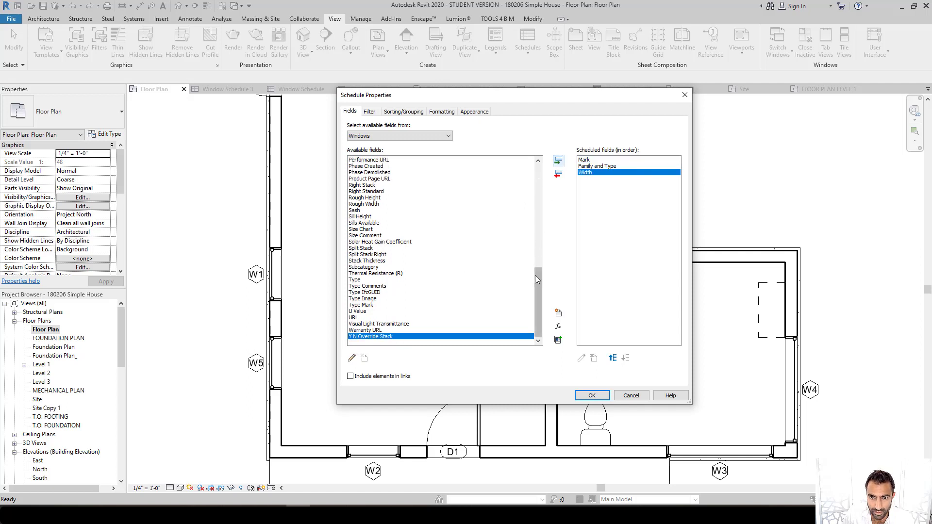
Add Height, Rough Height and Rough Width, moving Rough Width above Rough Height
drag(535, 275, 536, 194)
click(360, 249)
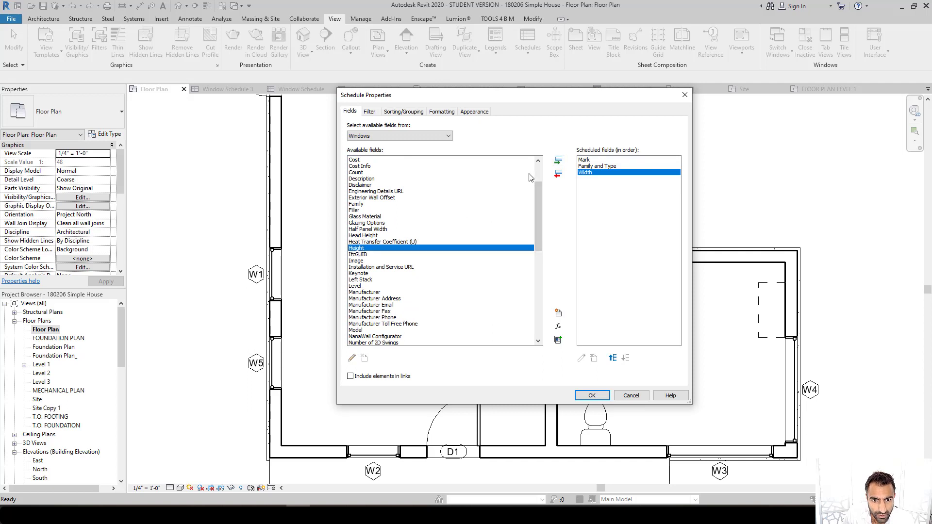
click(558, 161)
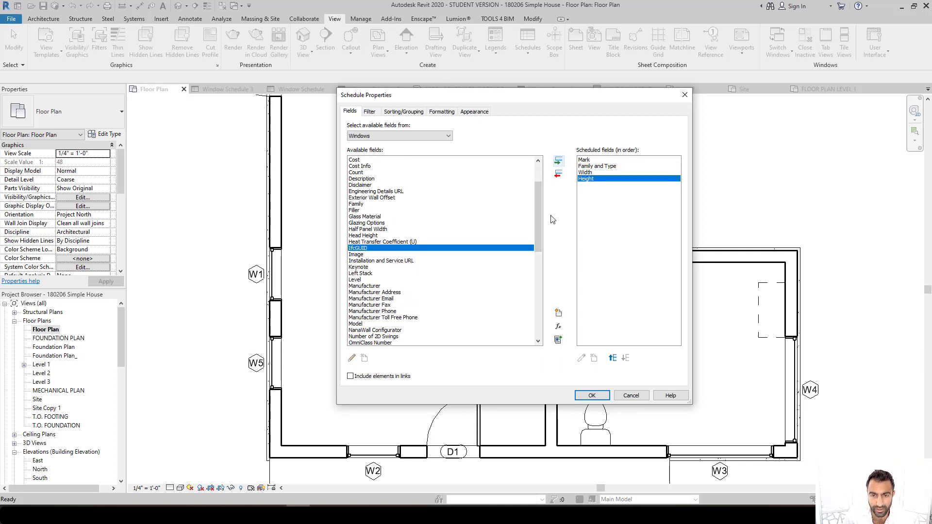
drag(538, 208, 540, 285)
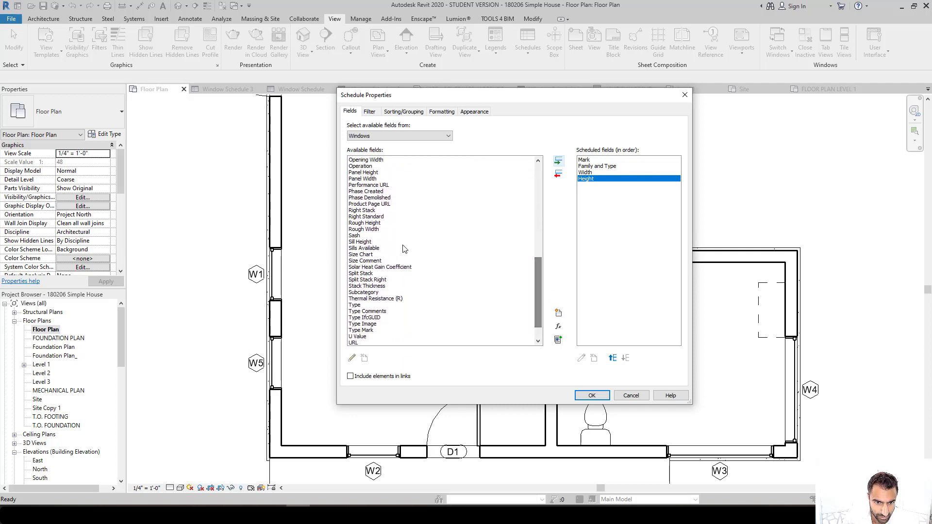
click(382, 230)
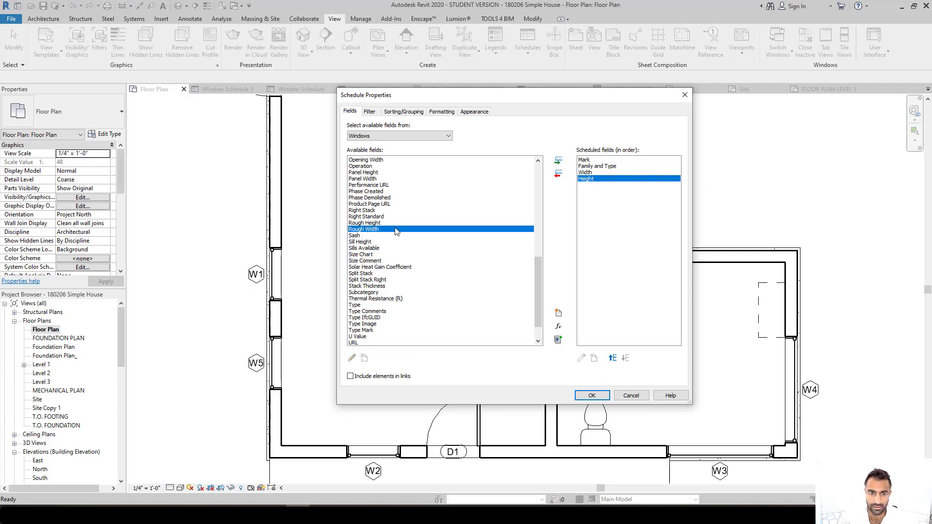
ctrl+click(374, 223)
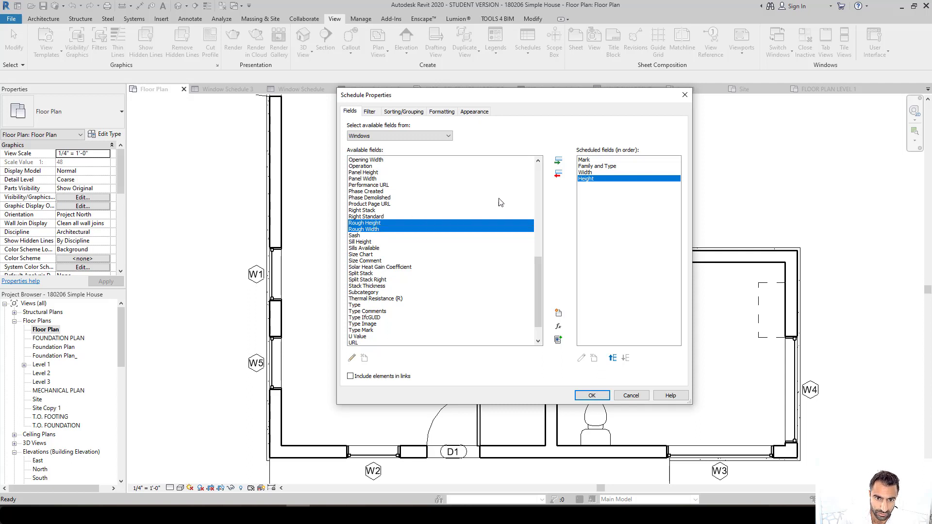
click(558, 160)
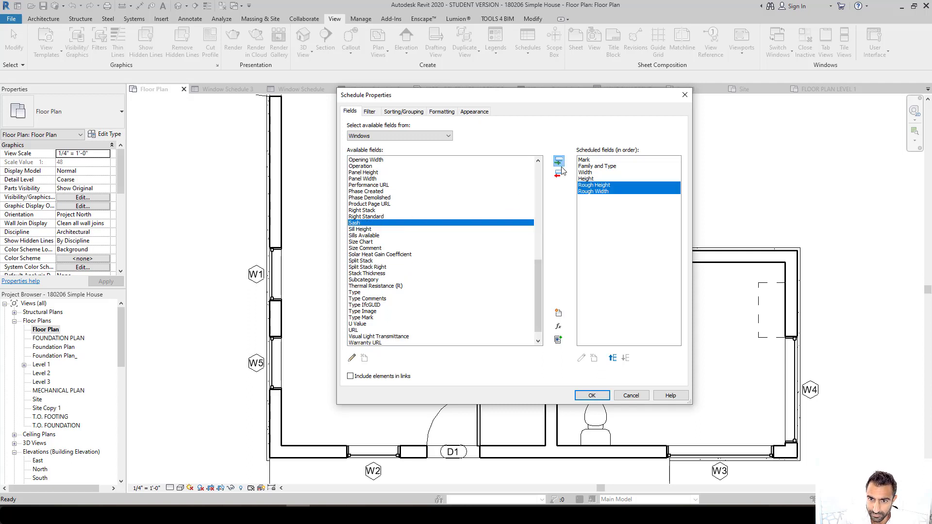
click(598, 204)
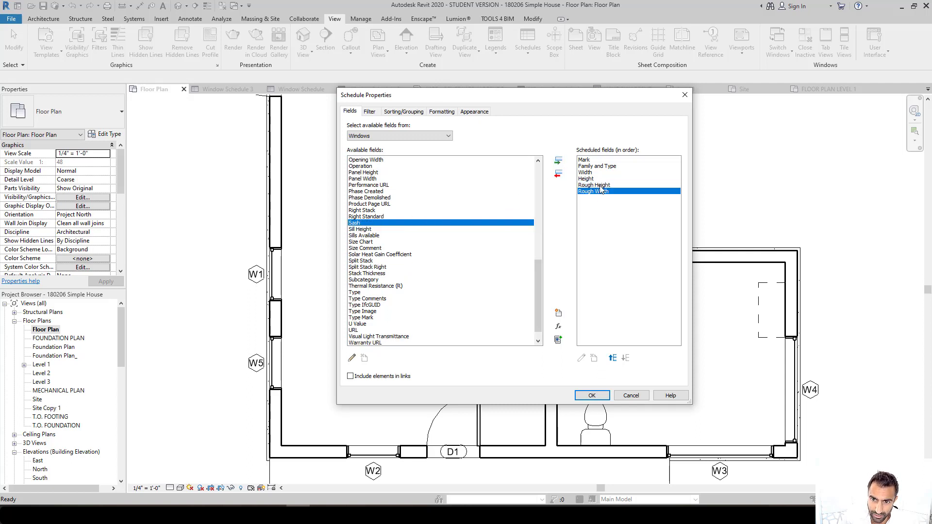
click(613, 358)
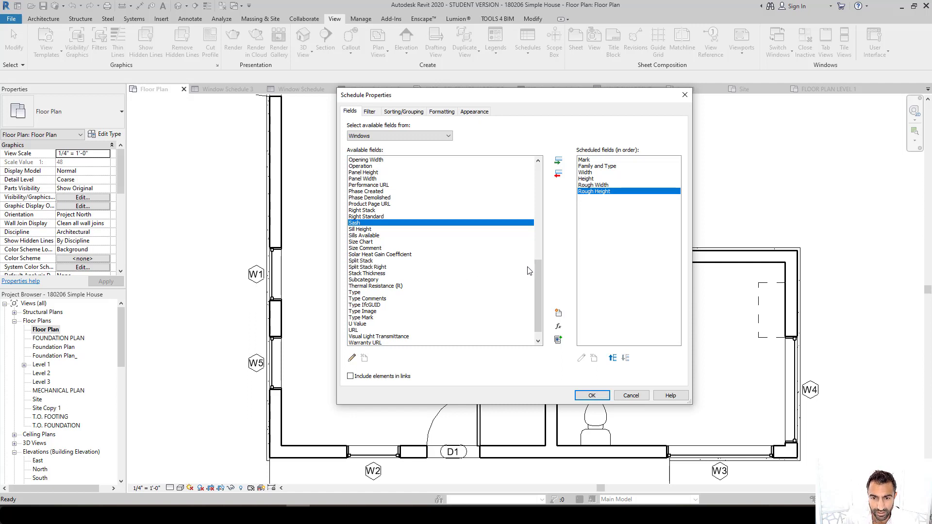
Add Sill Height and Glass Material after Rough Height in the scheduled fields
scroll(538, 267, down, 1)
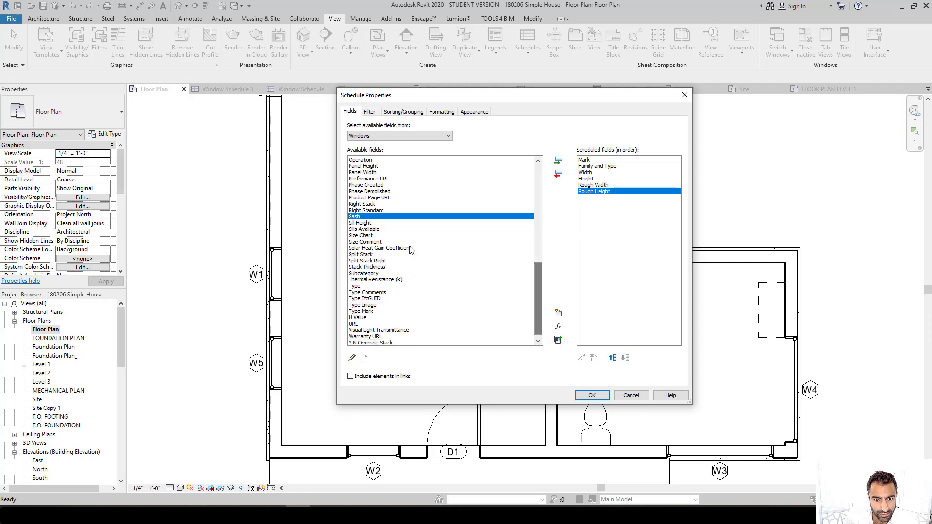
click(369, 223)
click(558, 160)
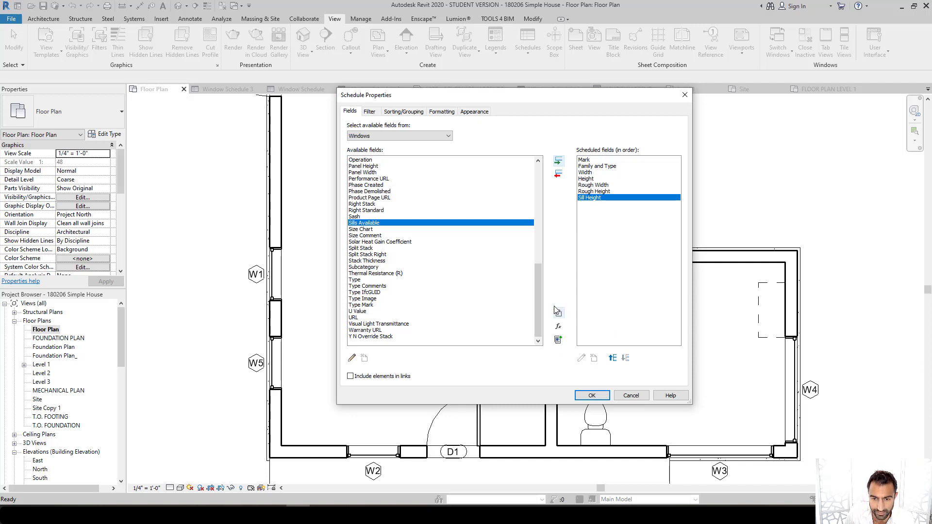
drag(536, 294, 544, 229)
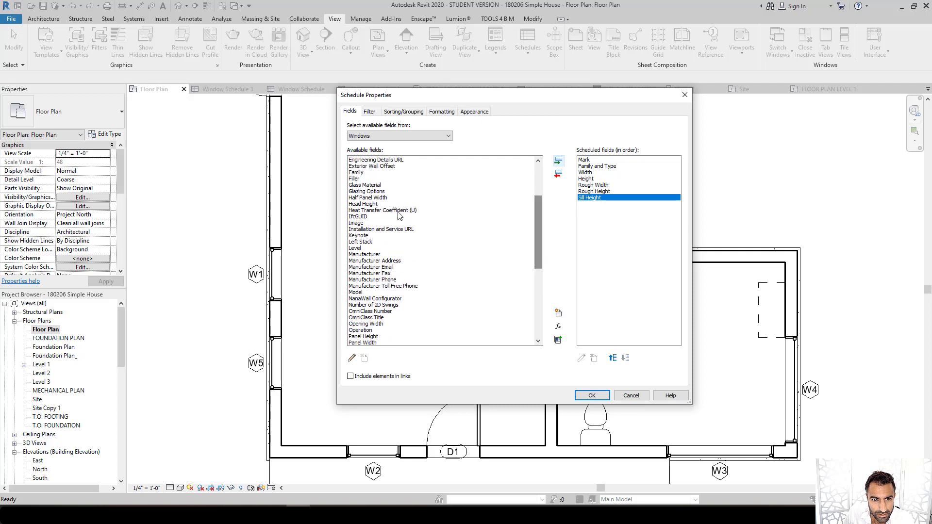
click(374, 185)
click(559, 160)
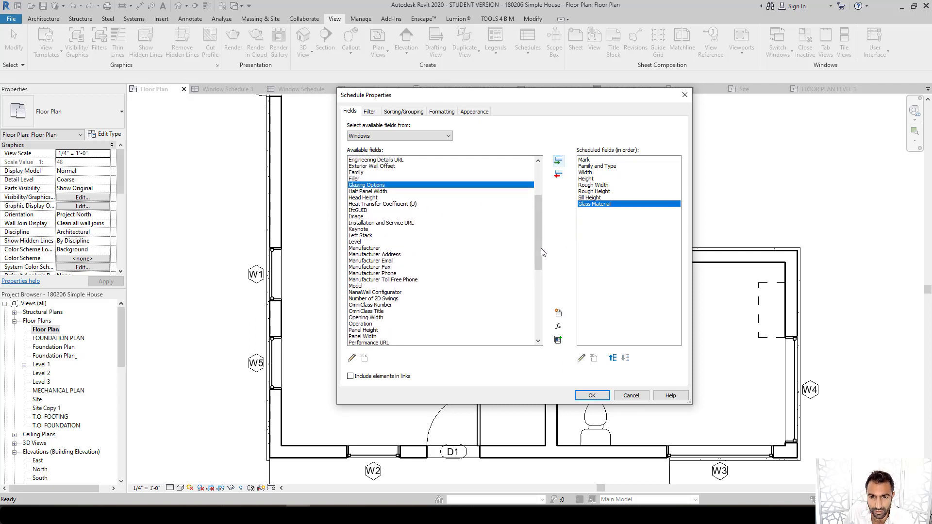
Add Manufacturer and Comments at the end of the scheduled fields
drag(540, 248, 537, 252)
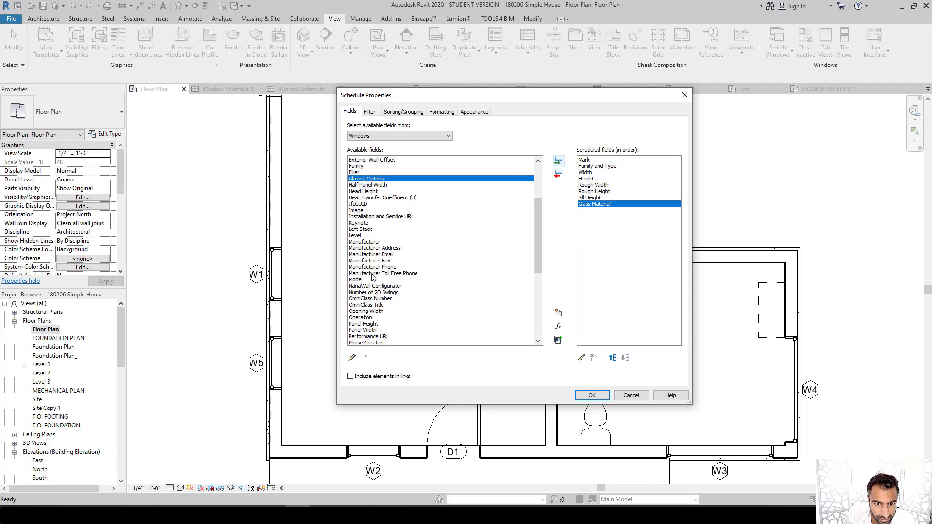
click(368, 242)
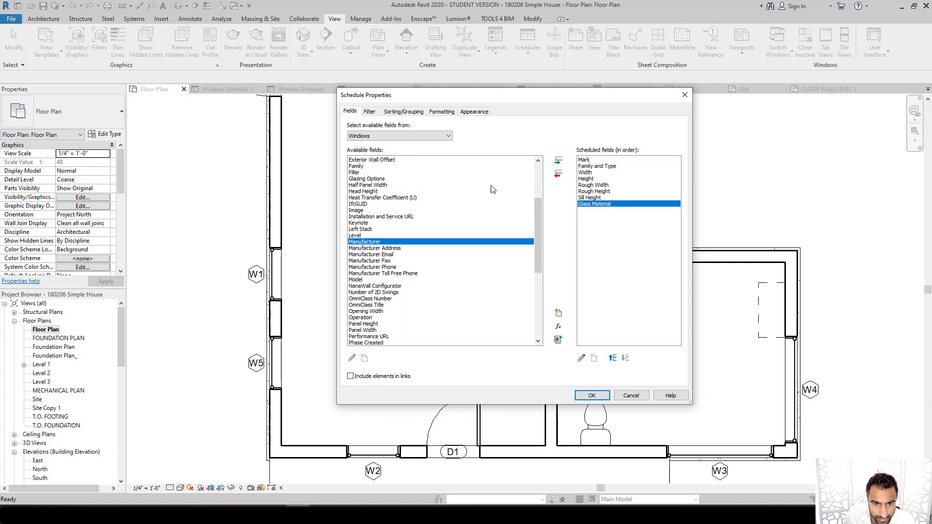
click(558, 160)
drag(536, 212, 536, 172)
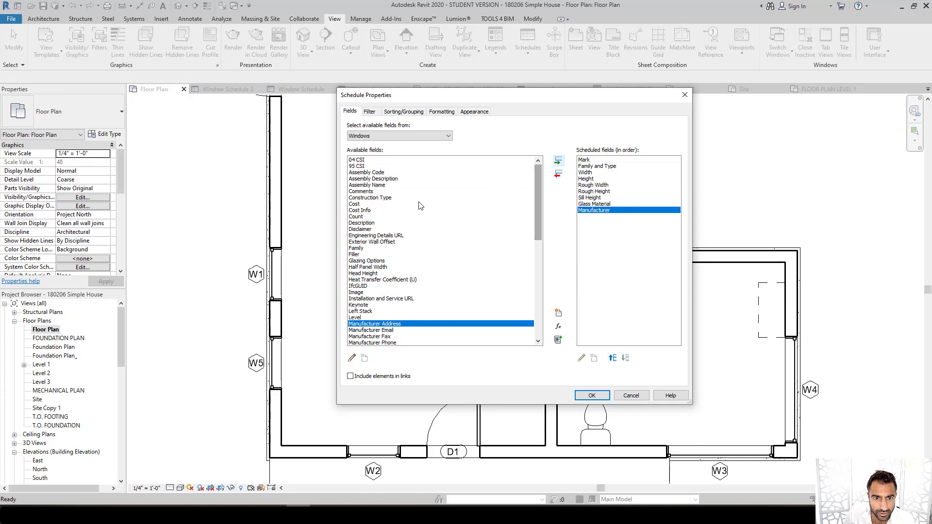
click(369, 192)
click(559, 161)
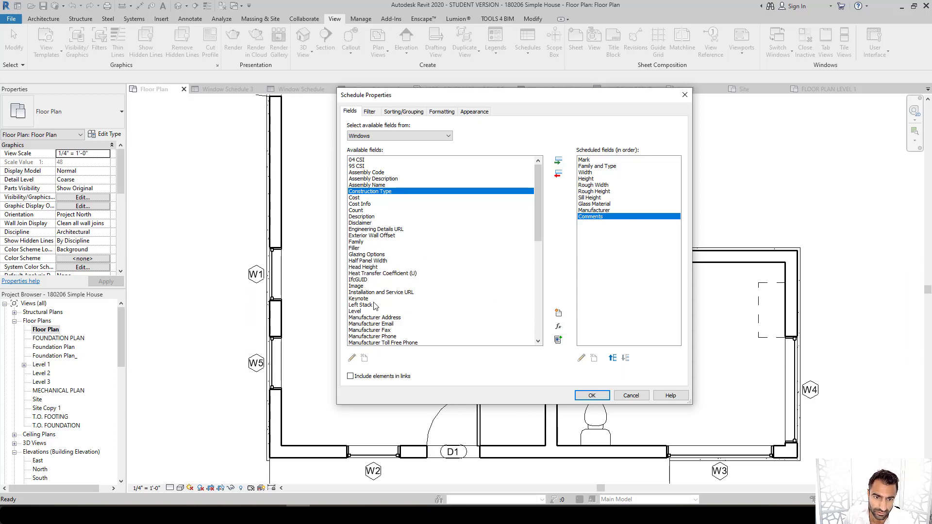
click(559, 313)
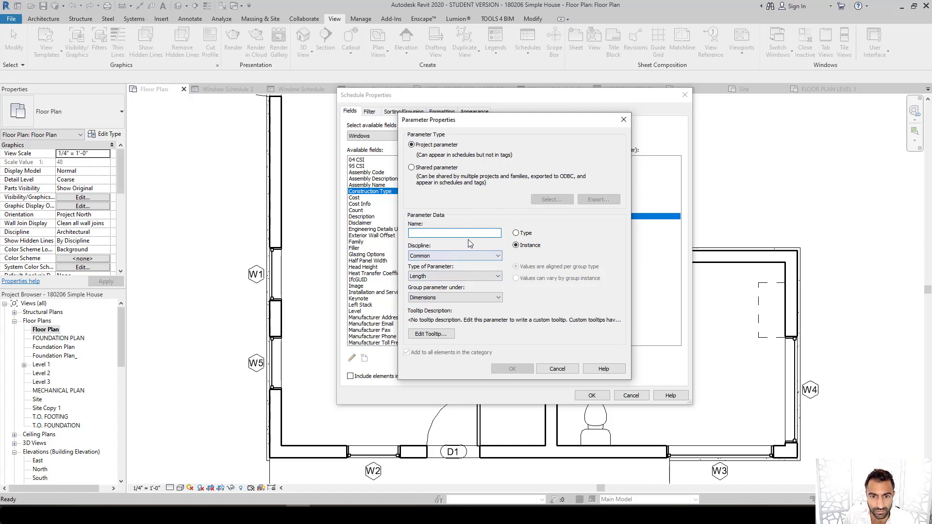
click(465, 277)
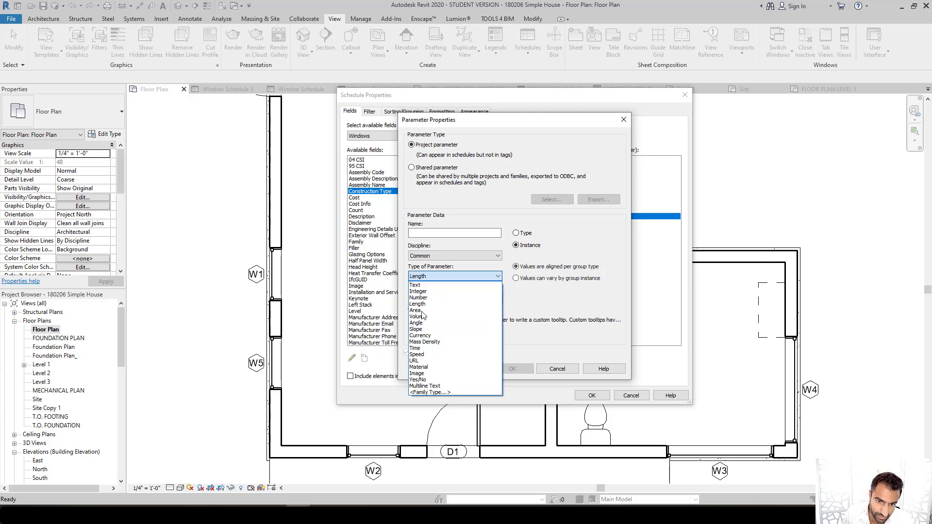
click(543, 297)
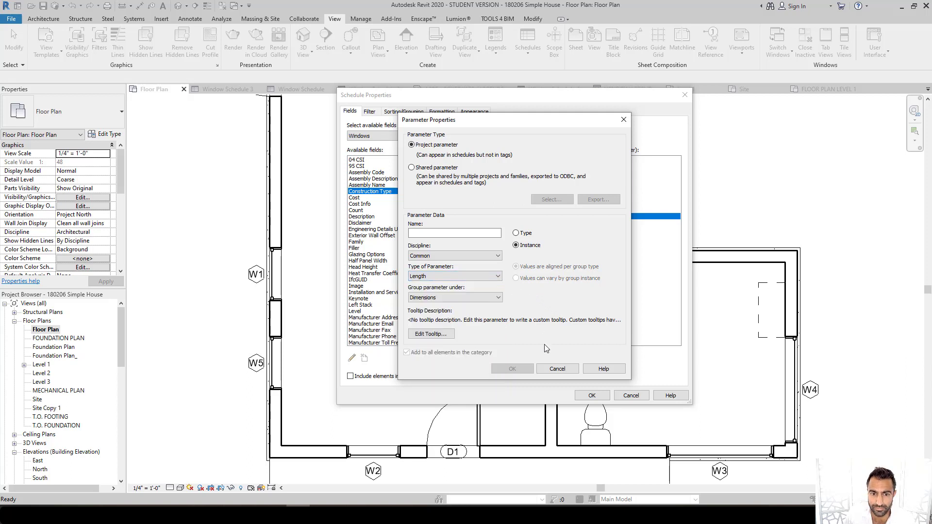
click(556, 370)
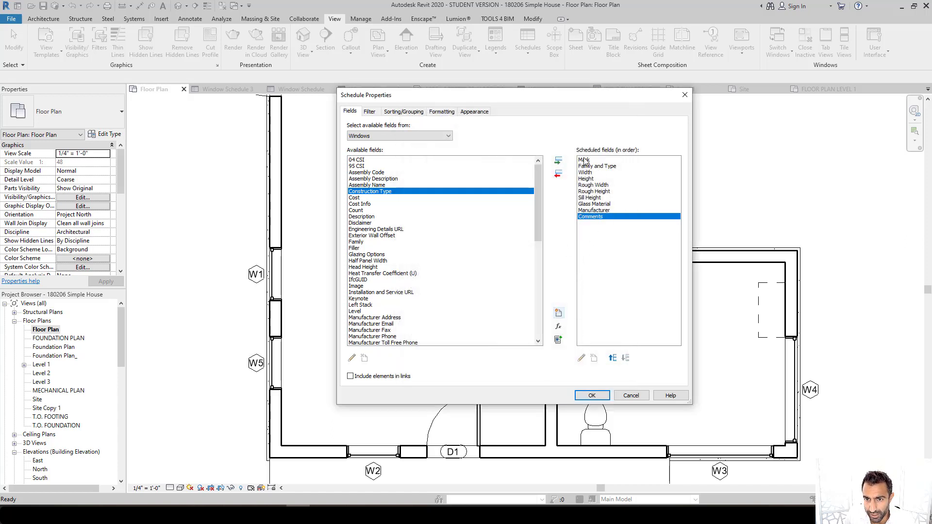
Create Window Schedule 5 and widen its Mark column
click(592, 395)
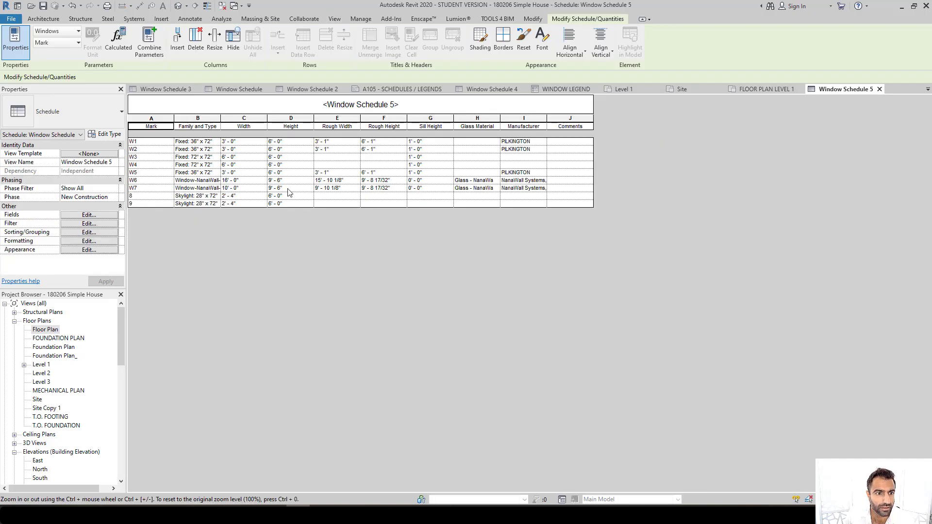
drag(172, 117, 396, 118)
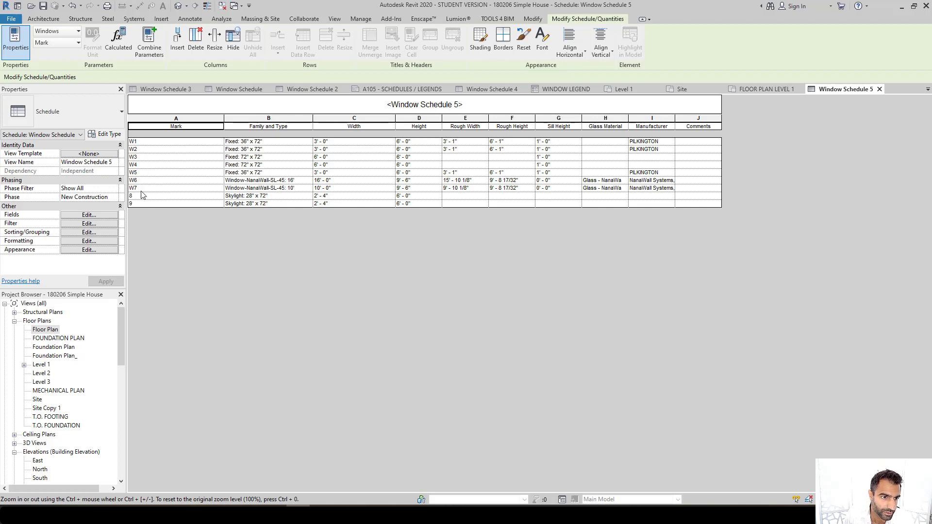
Open the Floor Plan and inspect the W5 window tag's label, leaving it unchanged
double_click(46, 330)
middle_drag(350, 366, 349, 310)
scroll(238, 318, up, 4)
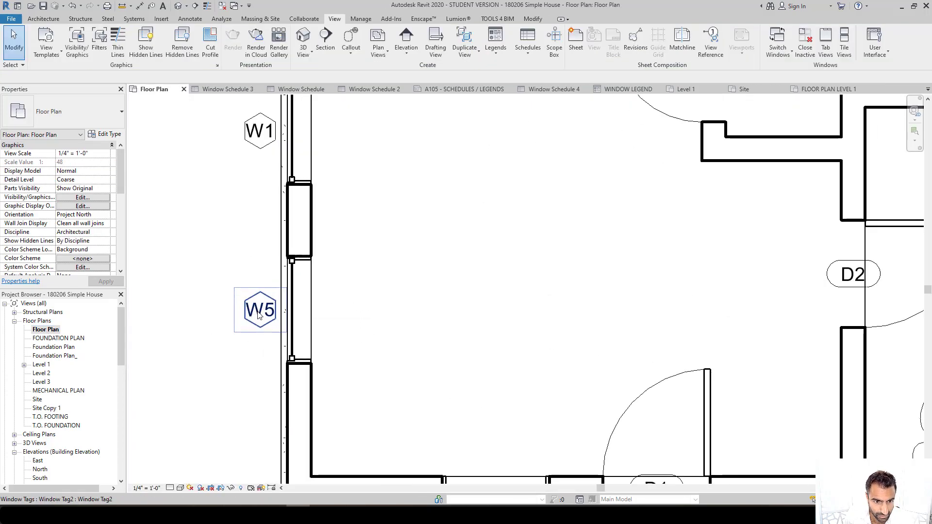
click(259, 316)
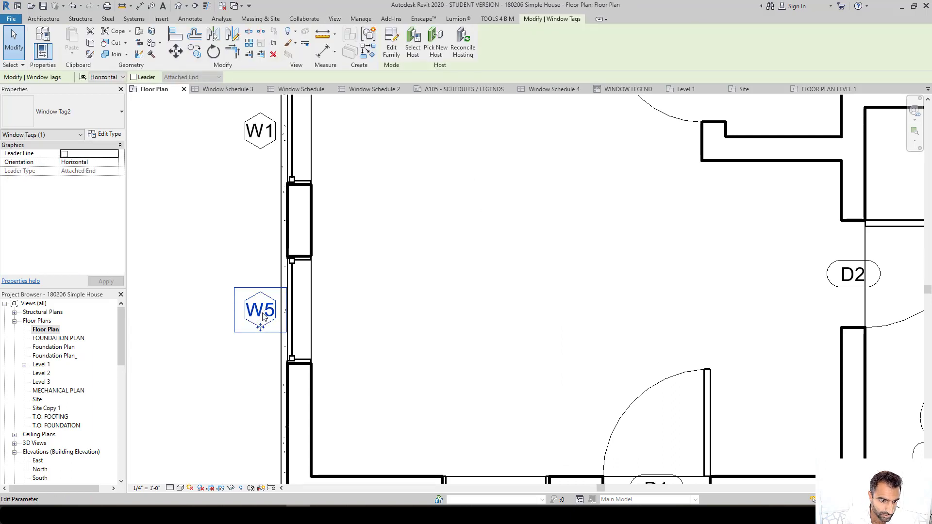
click(263, 311)
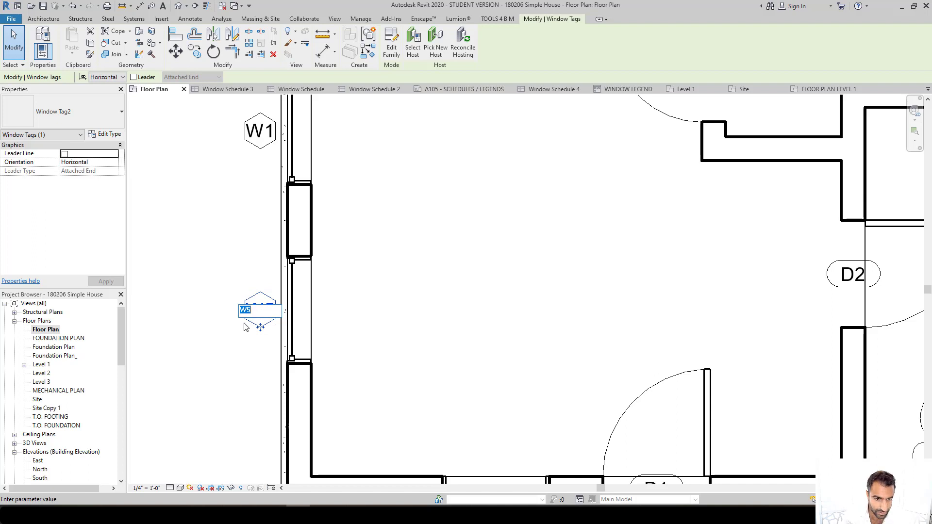
click(211, 271)
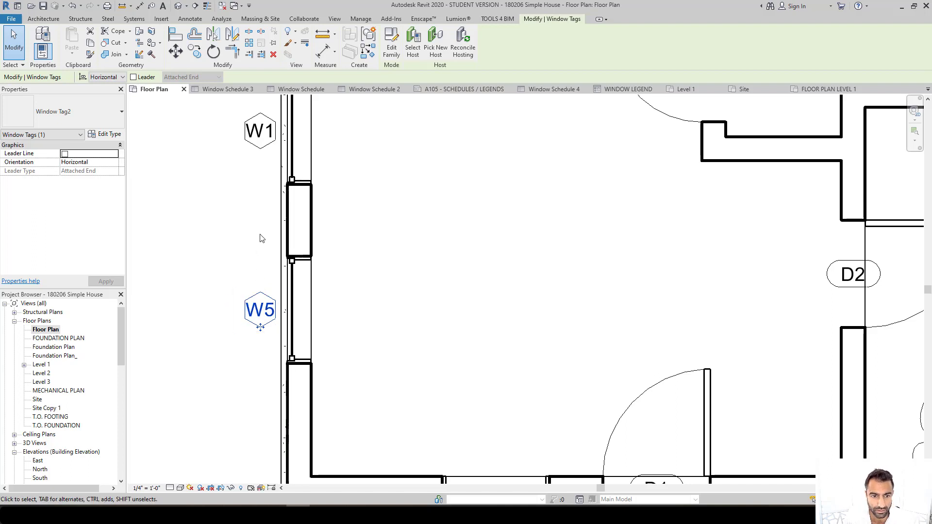
Inspect the D1 door tag's label, keep it unchanged, and deselect the tag
scroll(235, 248, down, 2)
scroll(490, 319, down, 2)
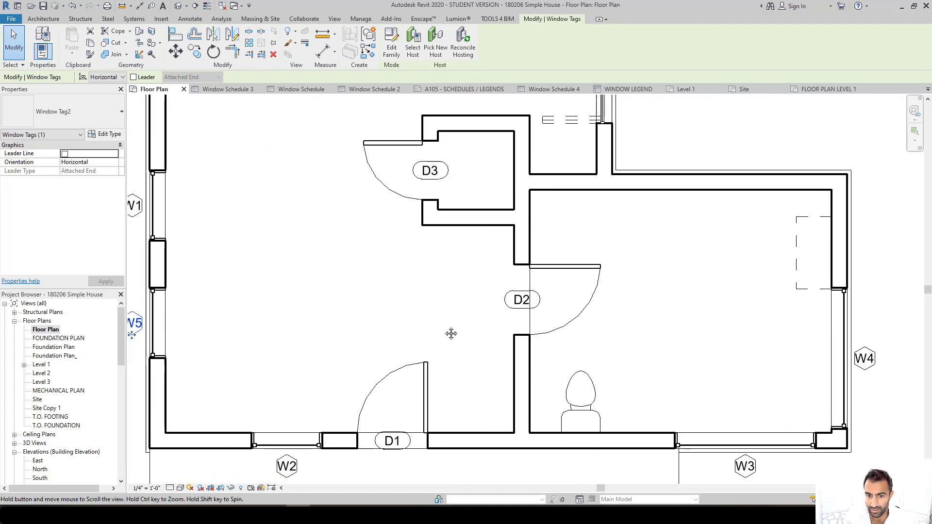
scroll(541, 290, up, 2)
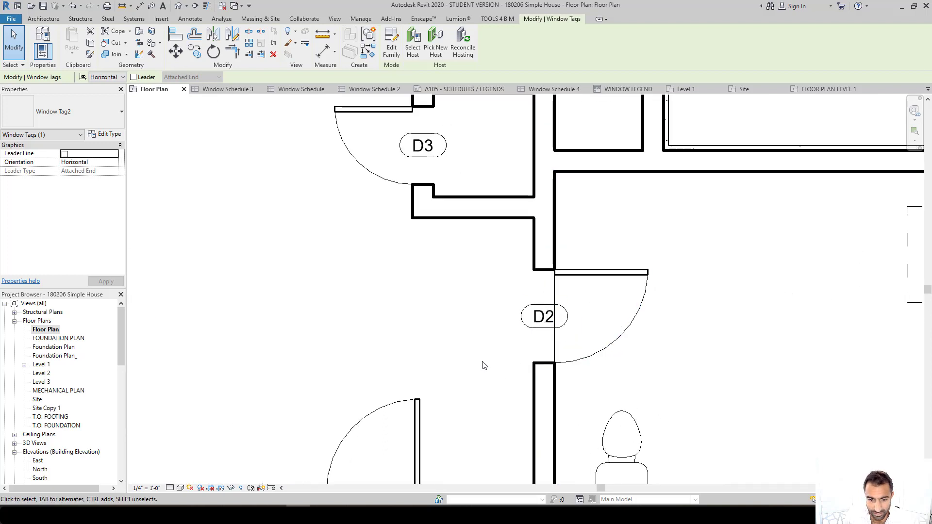
middle_drag(489, 360, 518, 257)
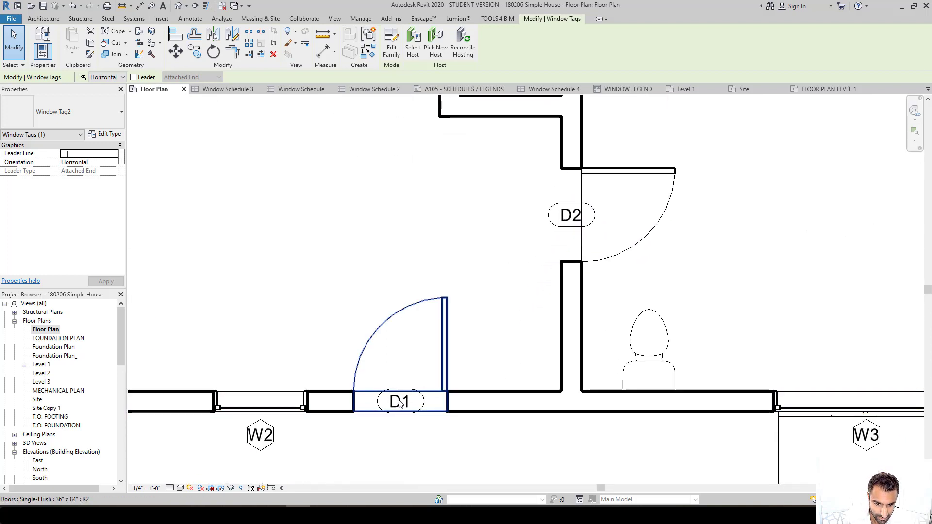
scroll(394, 423, up, 1)
scroll(393, 423, up, 1)
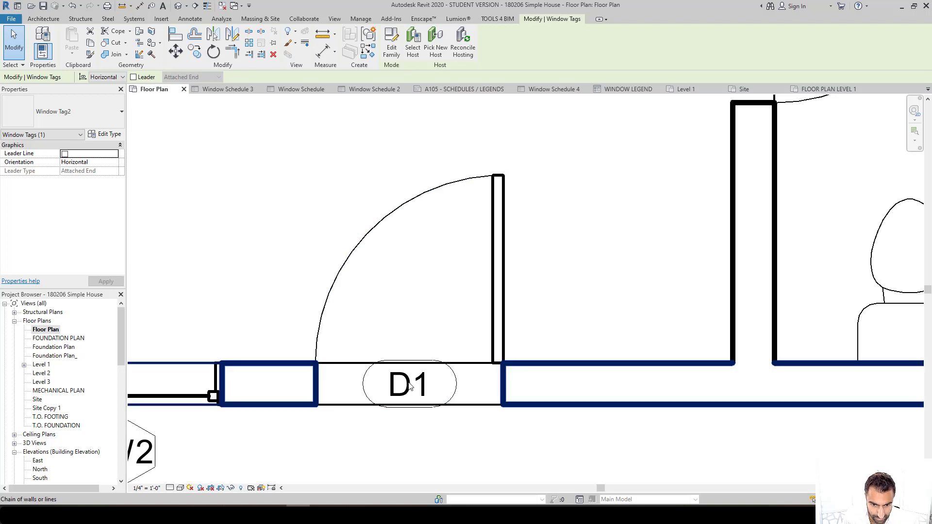
click(409, 386)
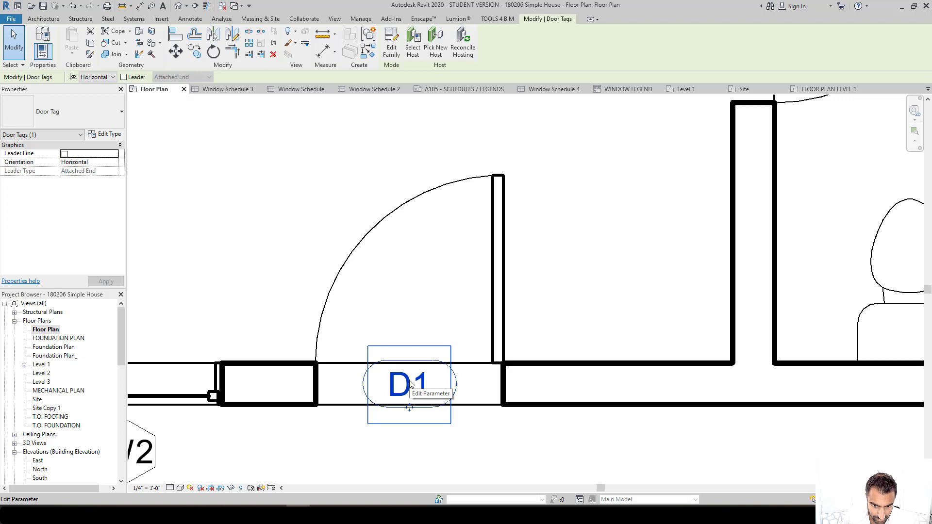
click(411, 383)
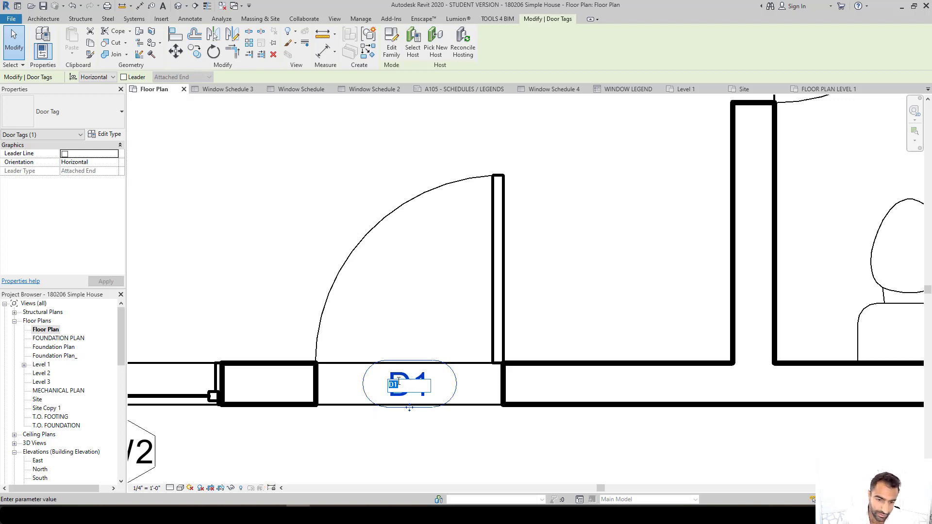
key(Return)
scroll(396, 456, down, 4)
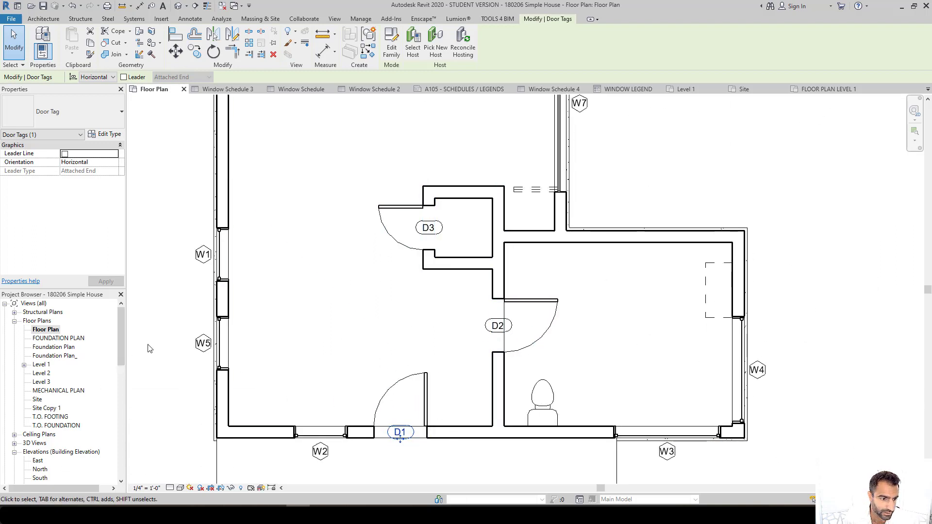
key(Escape)
drag(123, 344, 117, 432)
Open Window Schedule 5 and bring up its Filter settings from Properties
double_click(48, 443)
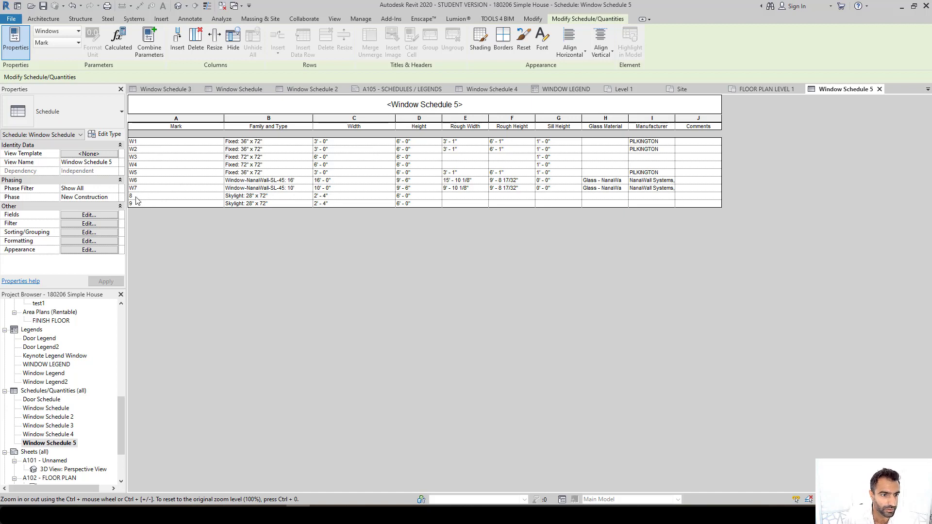
click(87, 223)
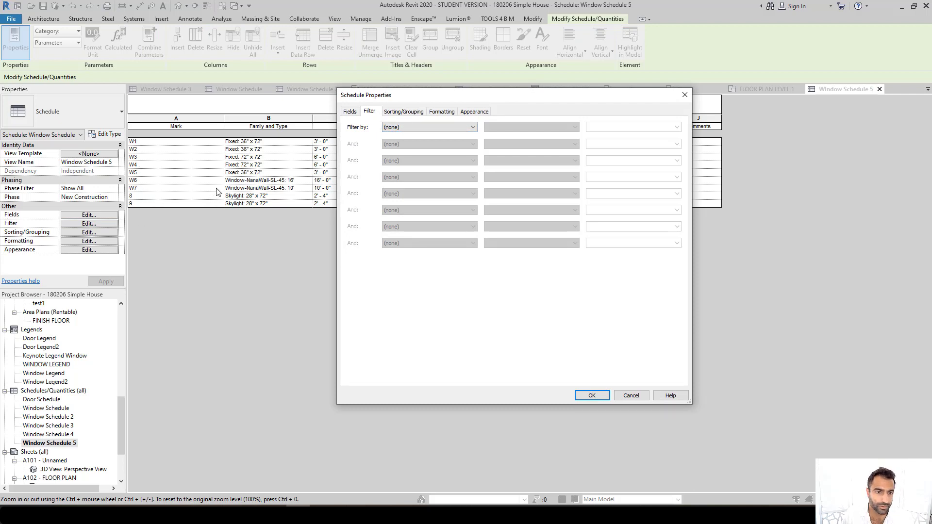
Filter the schedule by Mark contains 'W' and apply it
click(416, 128)
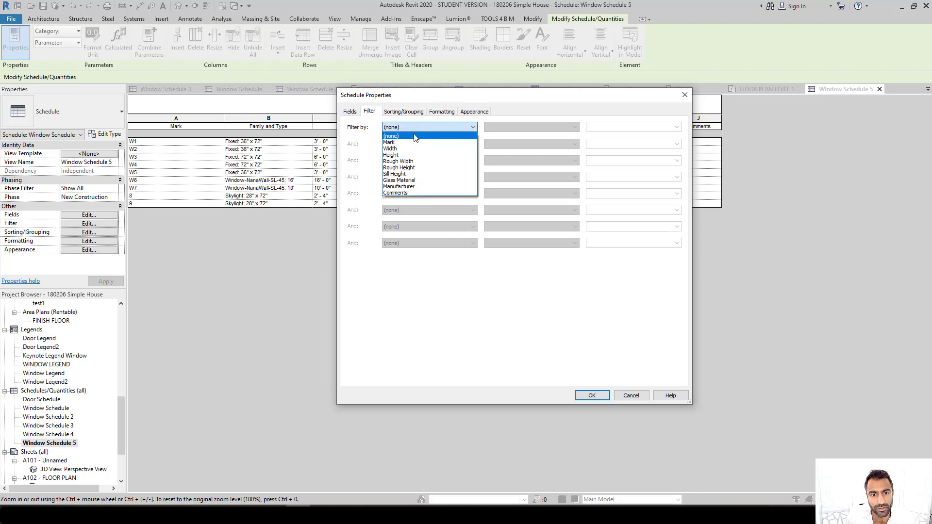
click(412, 142)
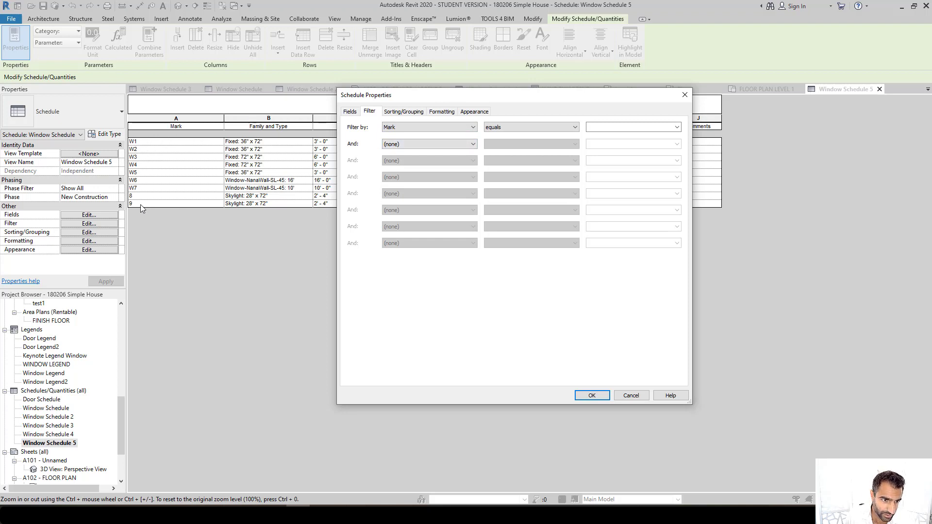
click(505, 128)
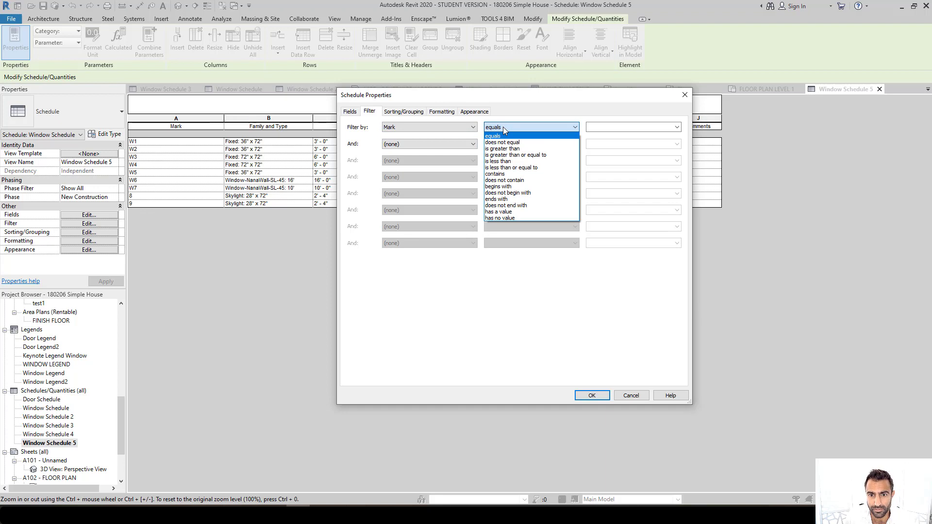
click(505, 173)
click(600, 130)
text(W)
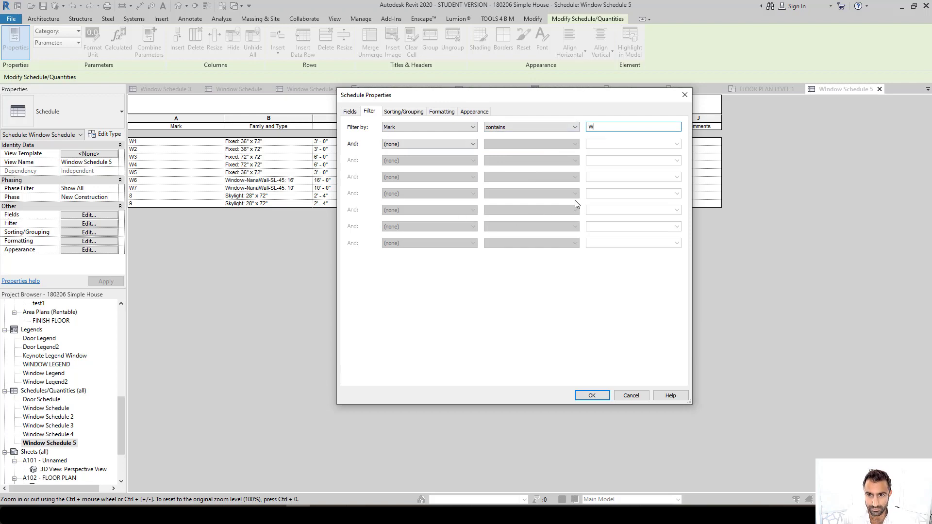
click(592, 396)
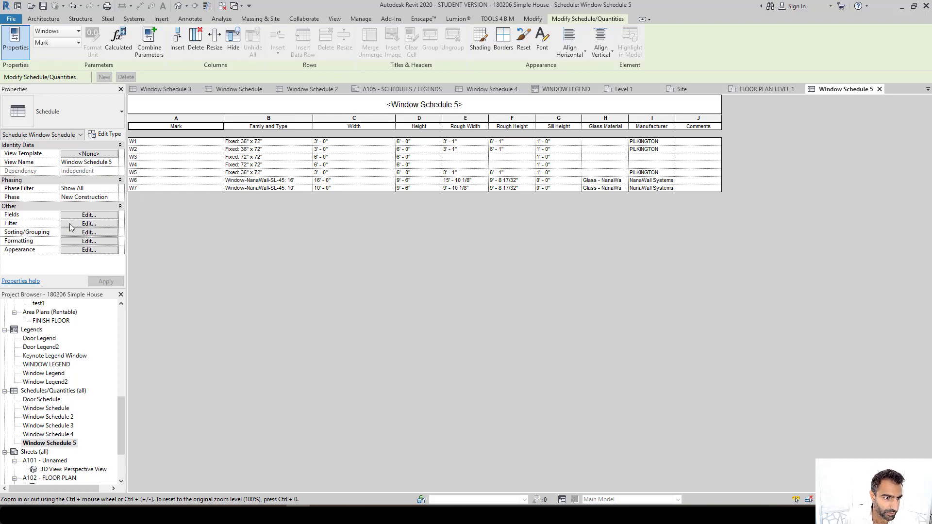
Review the Mark contains W filter and the fields, leaving Sort by at (none)
click(72, 223)
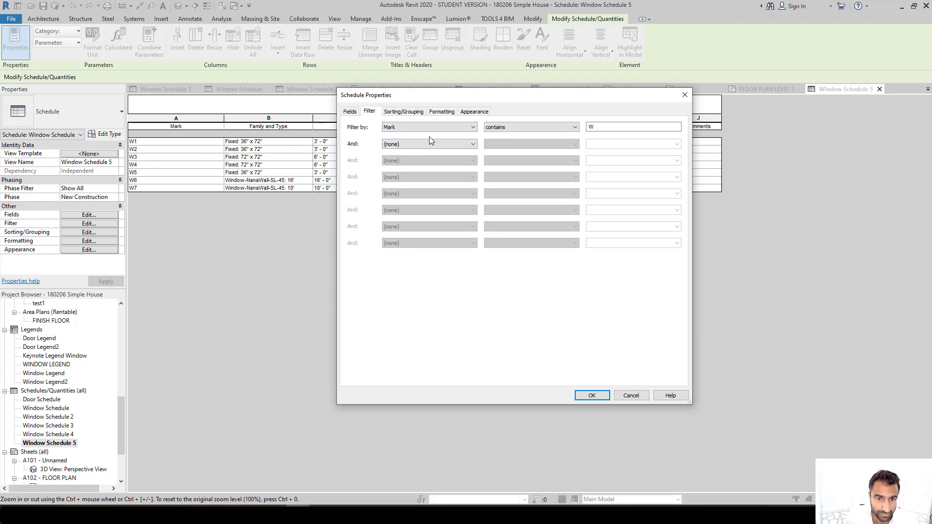
click(444, 129)
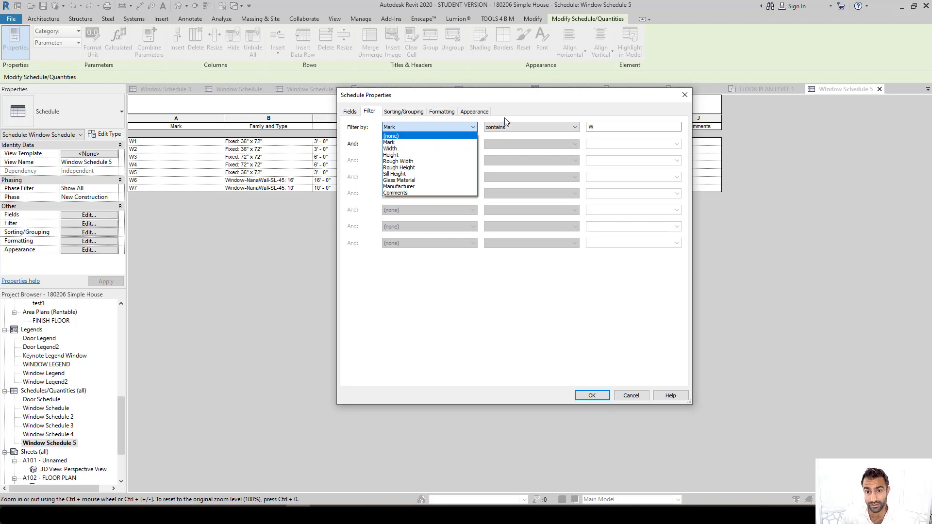
click(541, 287)
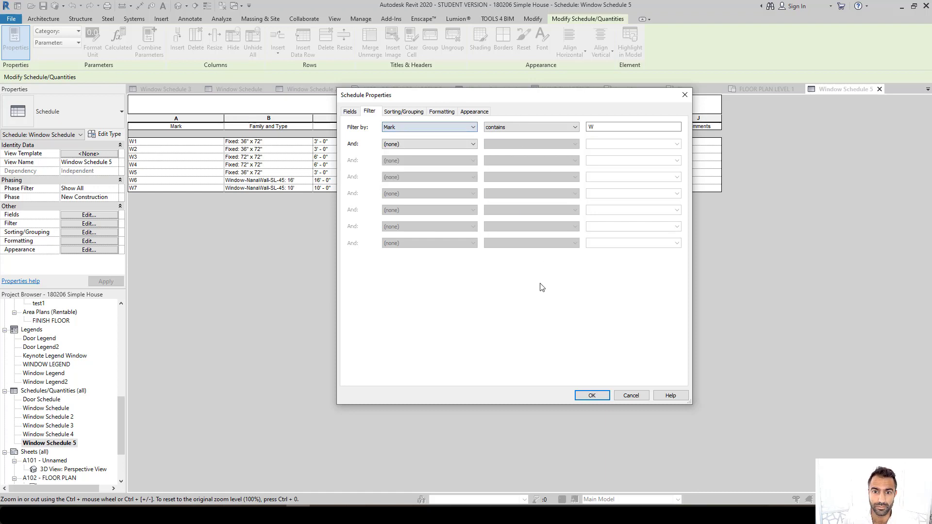
click(394, 112)
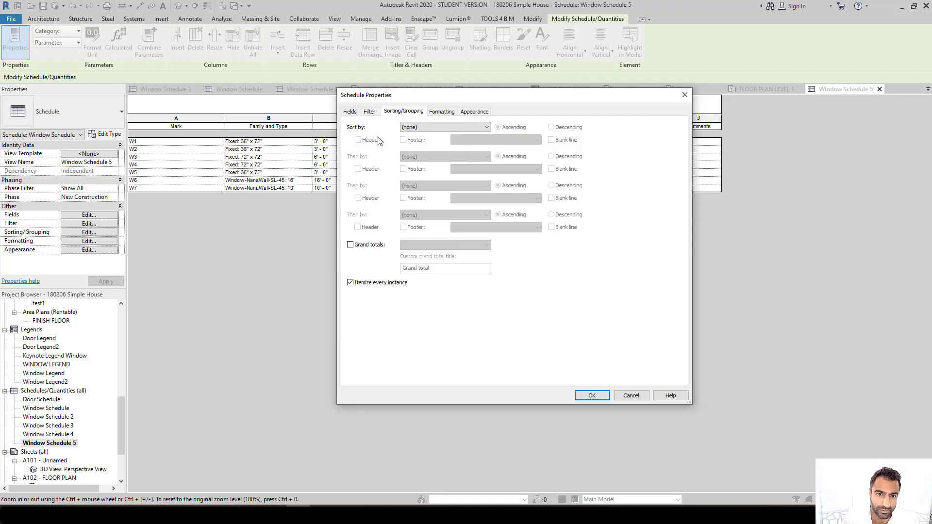
click(351, 112)
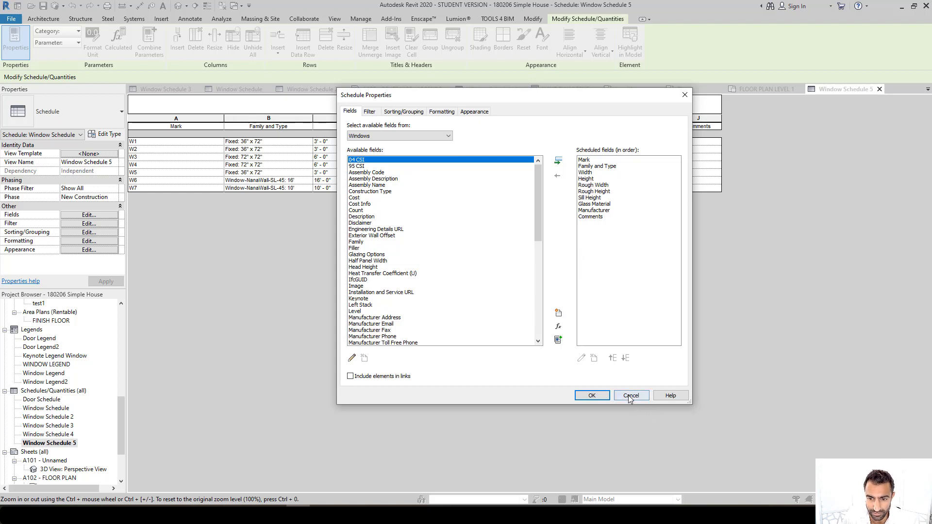
click(370, 111)
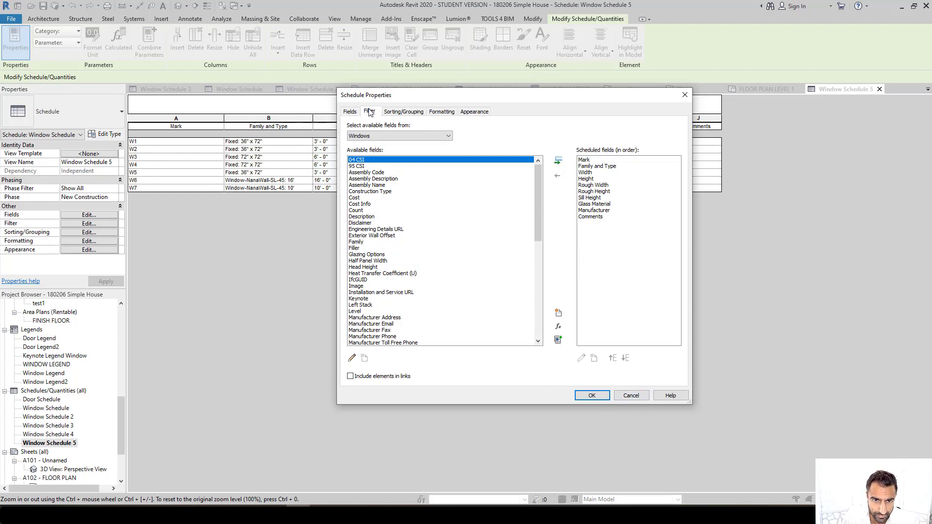
click(402, 112)
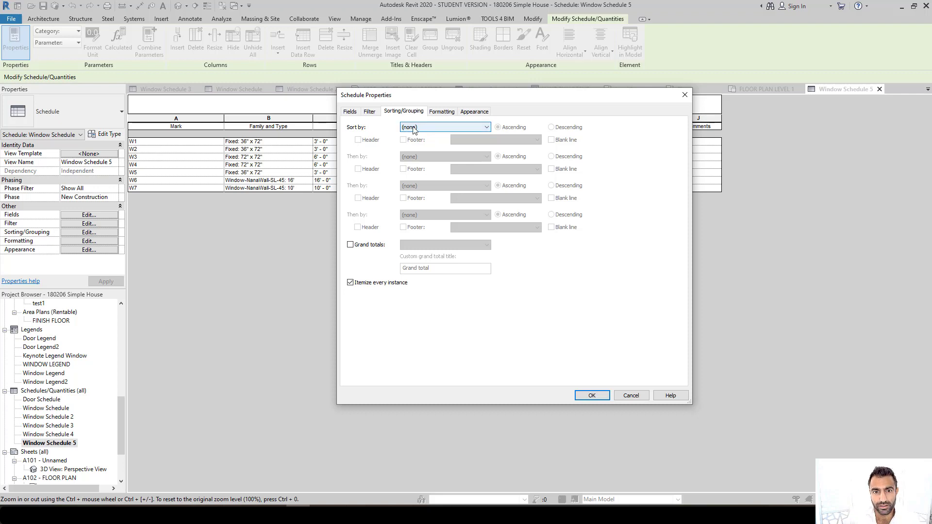
click(416, 129)
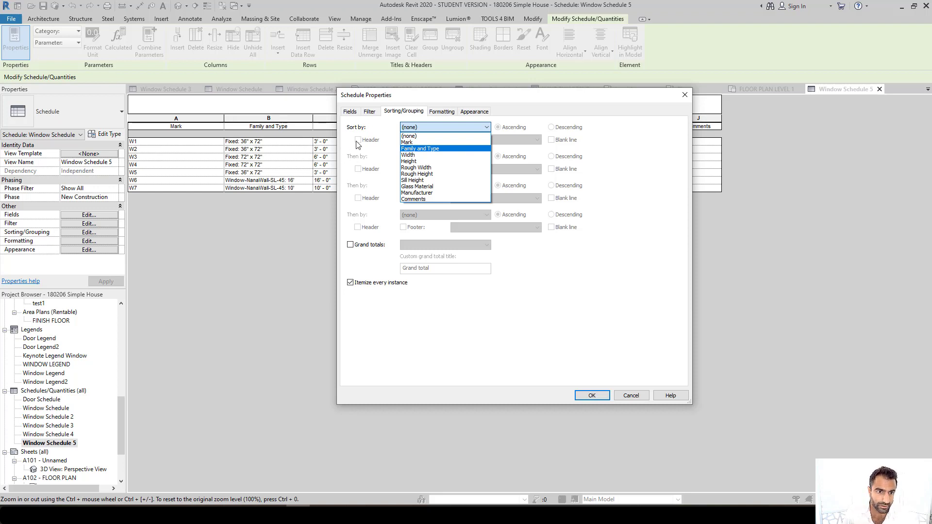
click(491, 223)
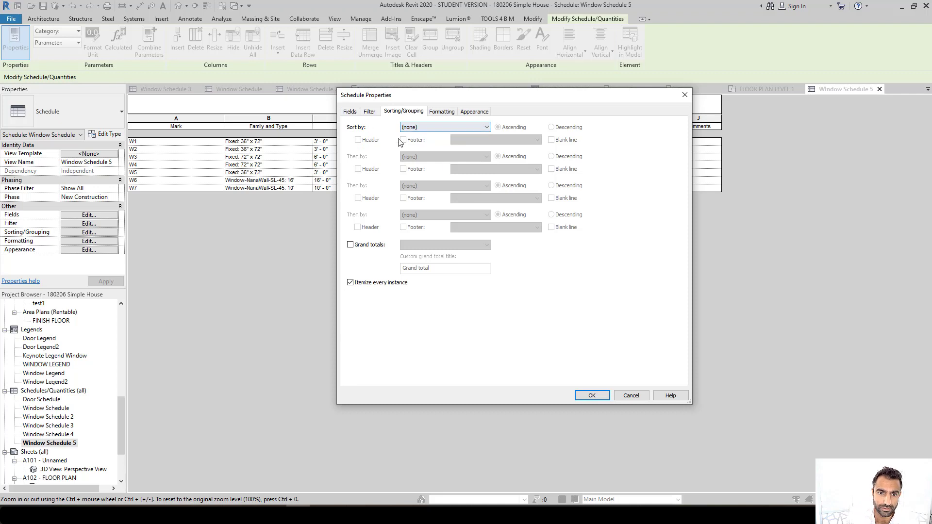
Check the Title and Body text styles, keep Schedule Default, and confirm the properties
click(440, 112)
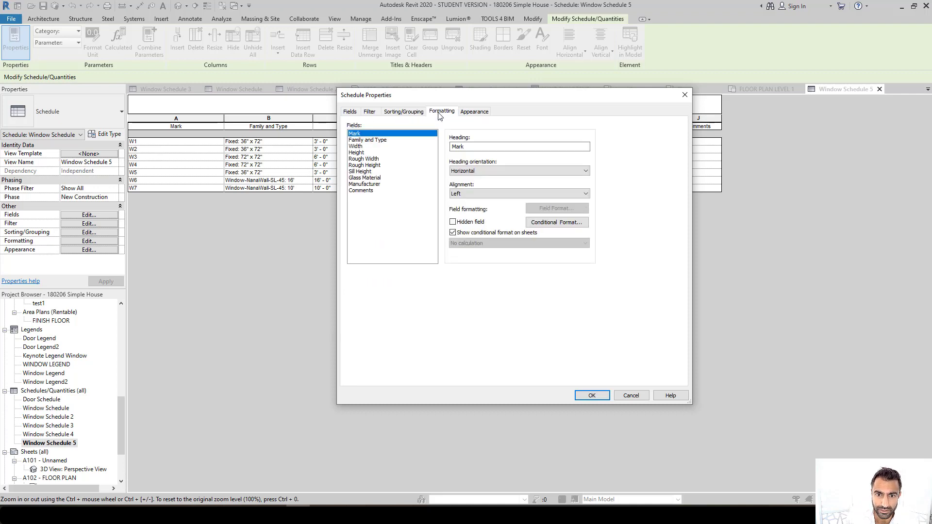
click(474, 112)
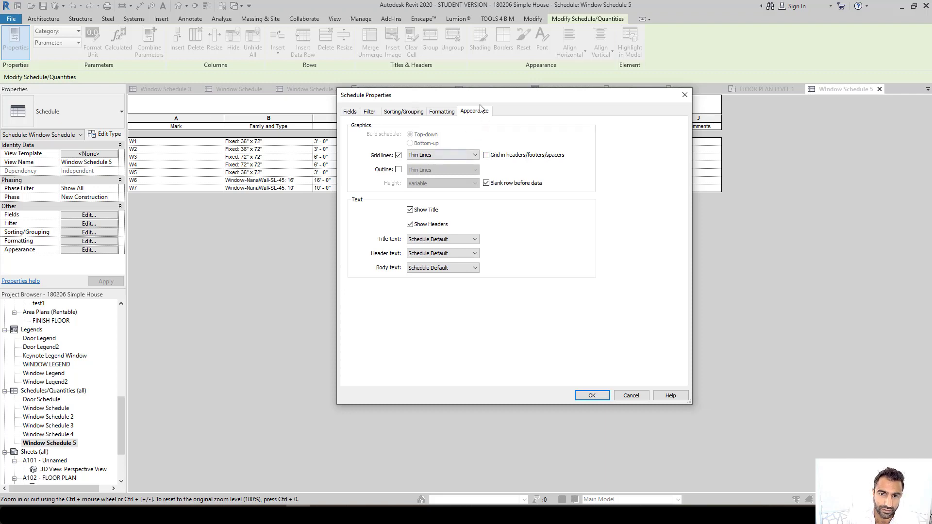
click(456, 240)
click(527, 243)
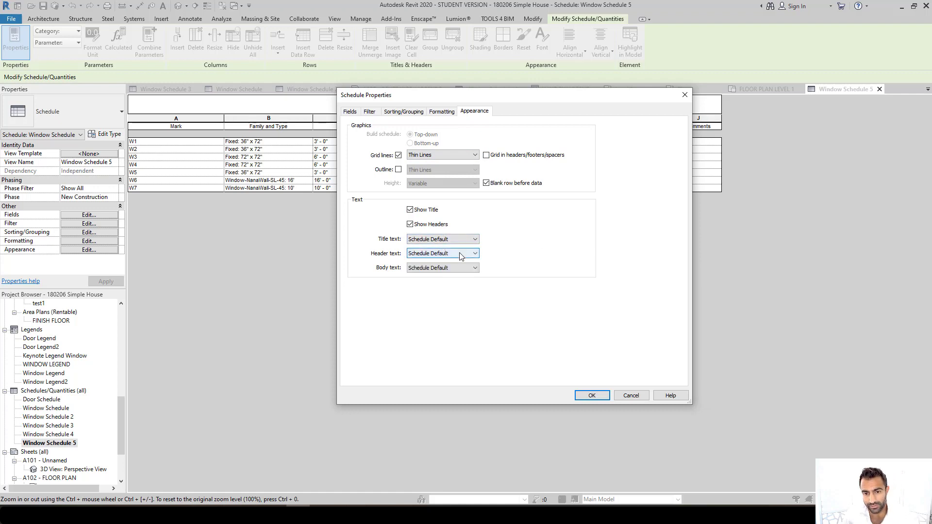
click(435, 240)
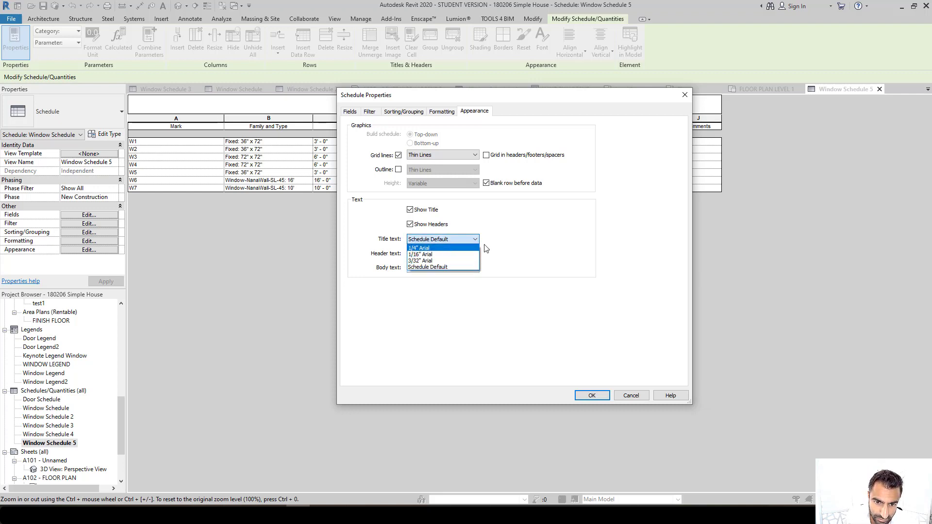
click(549, 249)
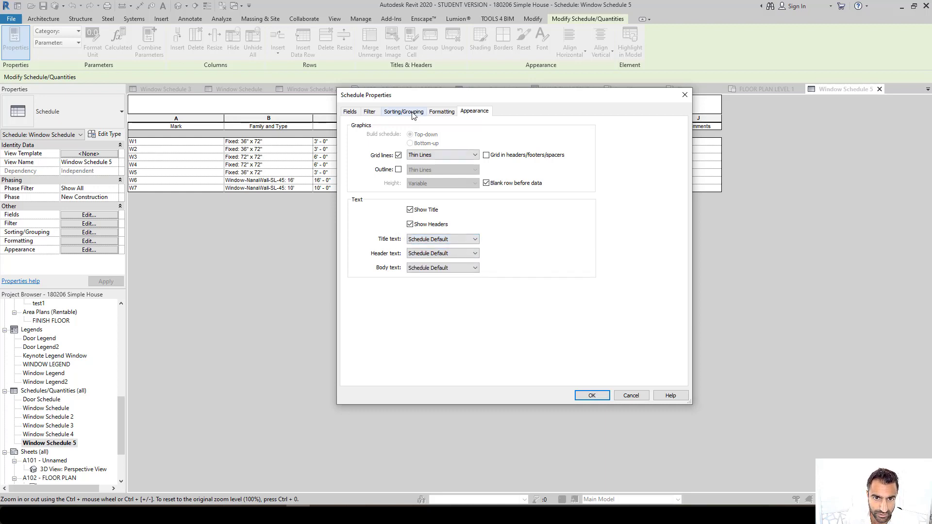
drag(414, 102, 534, 101)
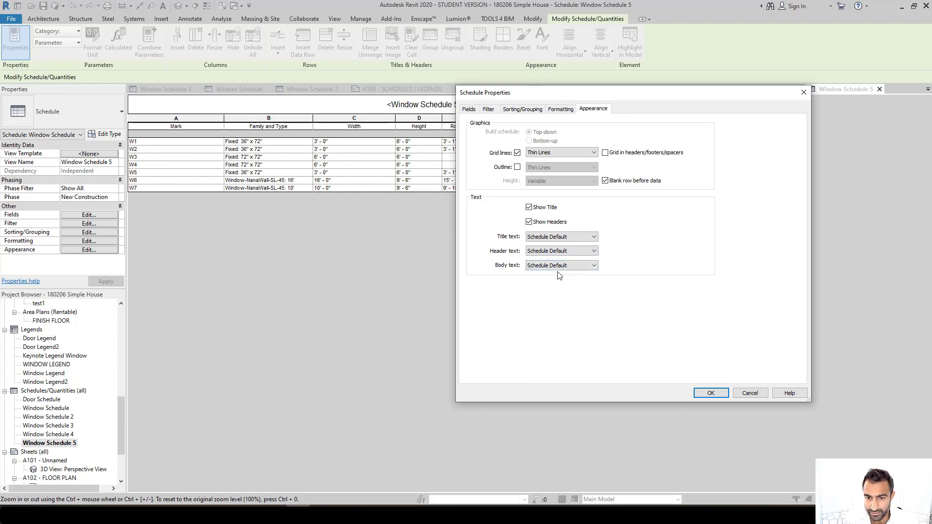
drag(614, 94, 508, 91)
click(487, 265)
click(553, 292)
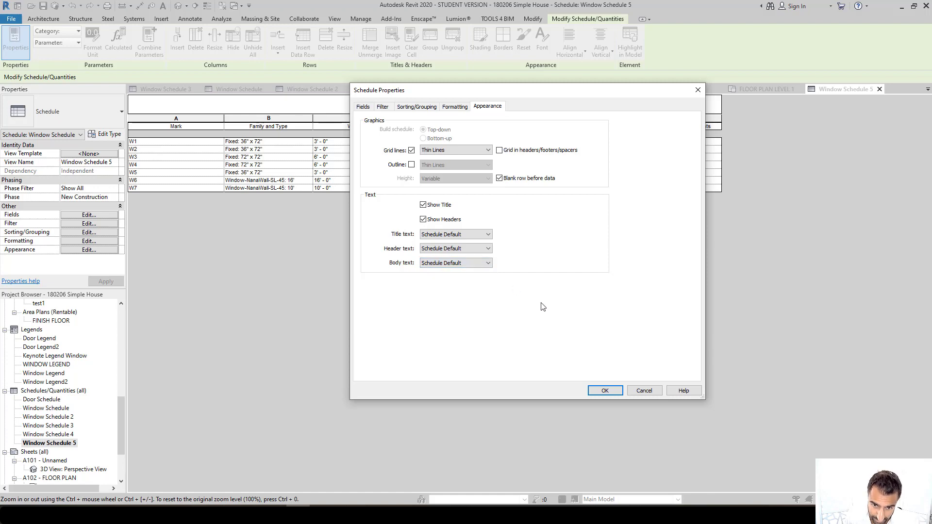
click(604, 391)
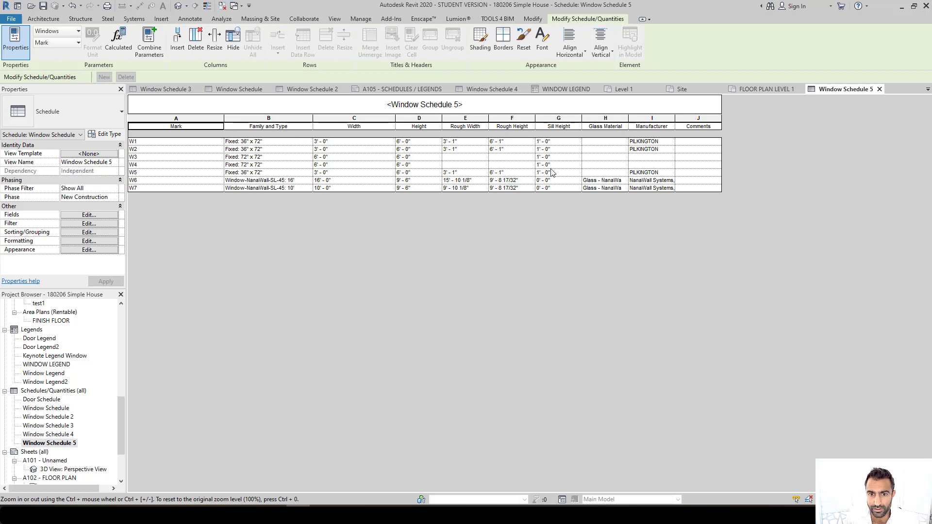
Drag the Glass Material column border toward Manufacturer so the NanaWall glass names show more fully
click(691, 143)
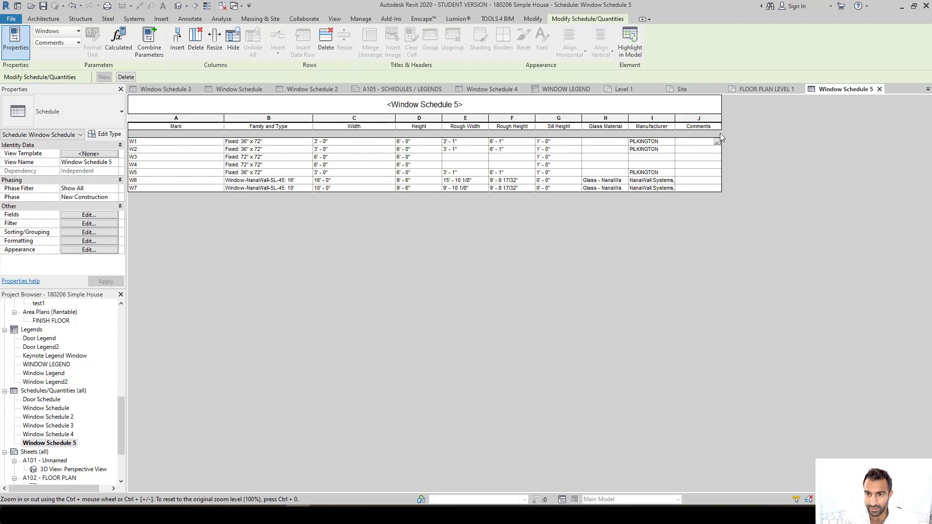
click(697, 157)
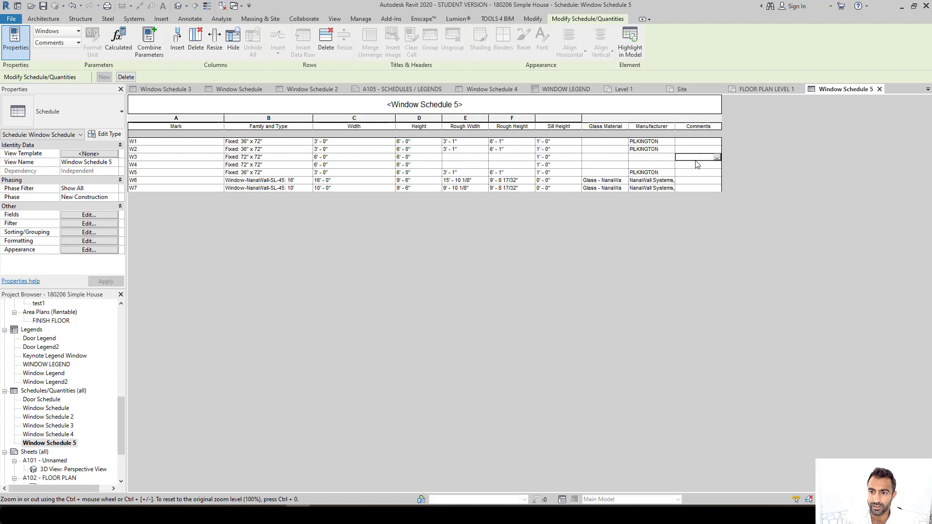
click(602, 165)
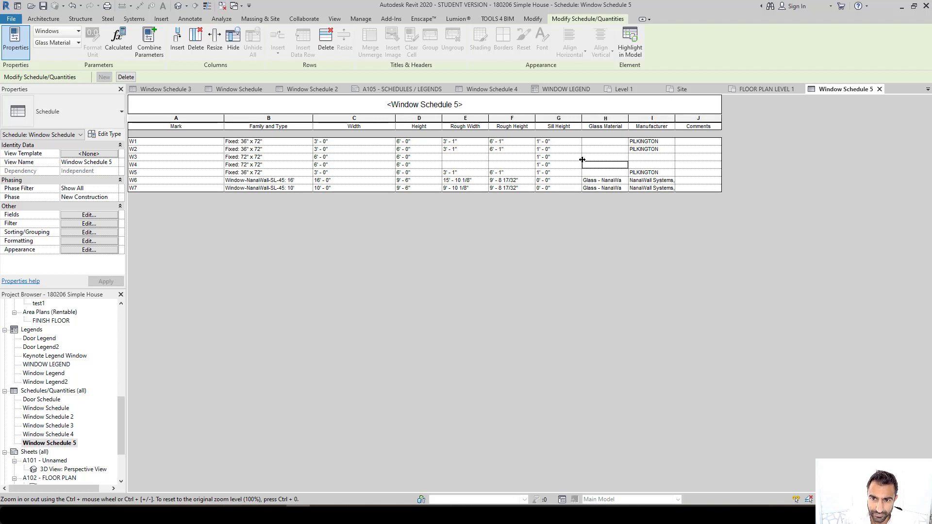
click(611, 141)
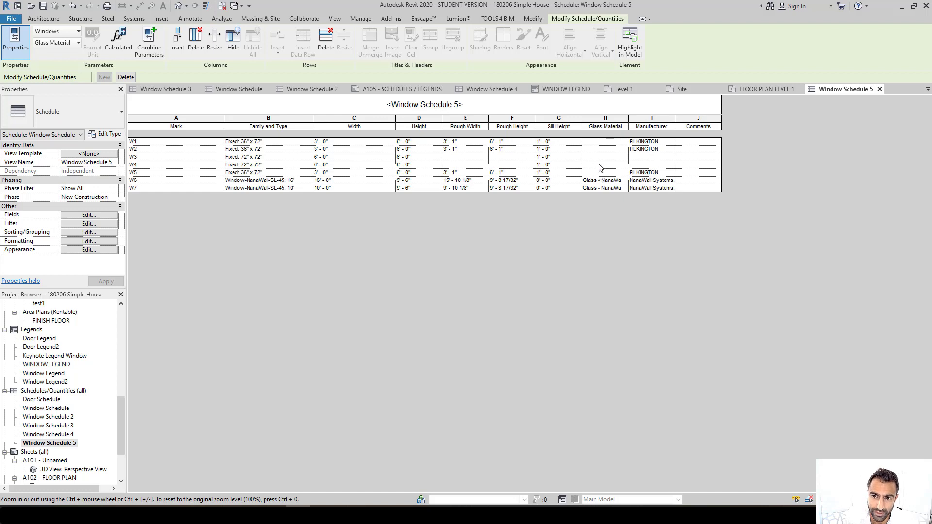
drag(630, 120, 646, 121)
click(653, 158)
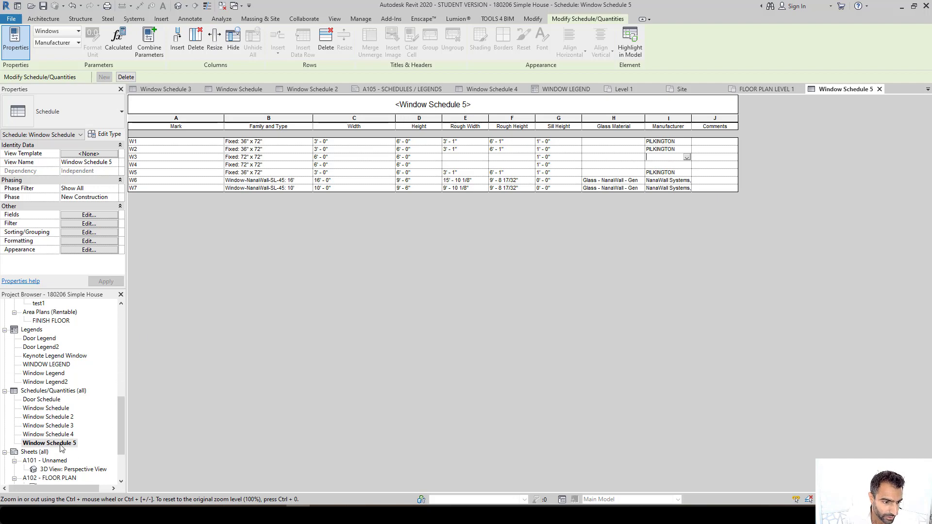
Open sheet A105 and delete Window Schedule 4 and the window legend from it
click(54, 391)
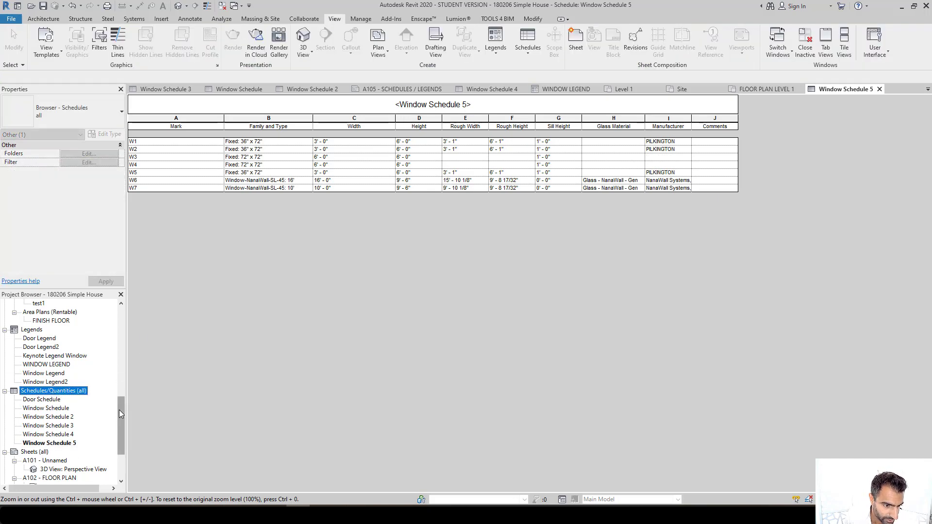
scroll(120, 415, down, 2)
click(62, 375)
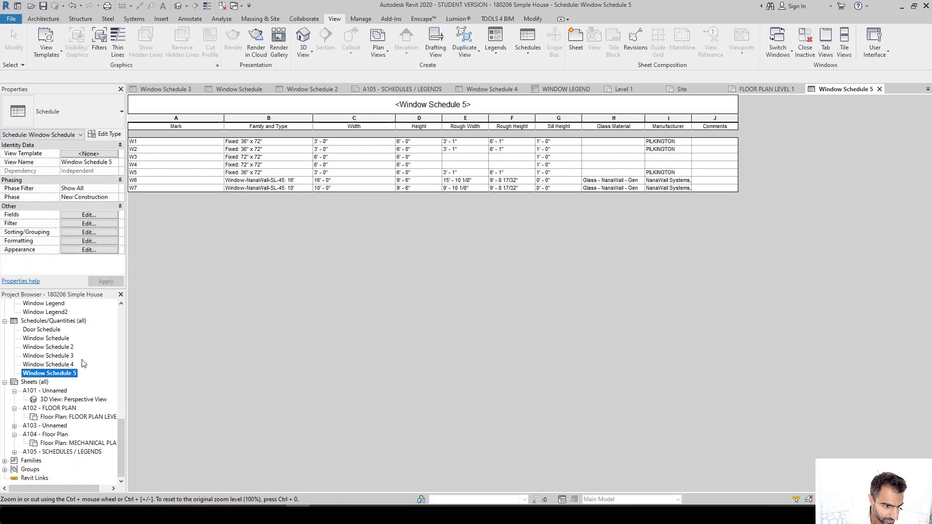
double_click(61, 452)
click(289, 385)
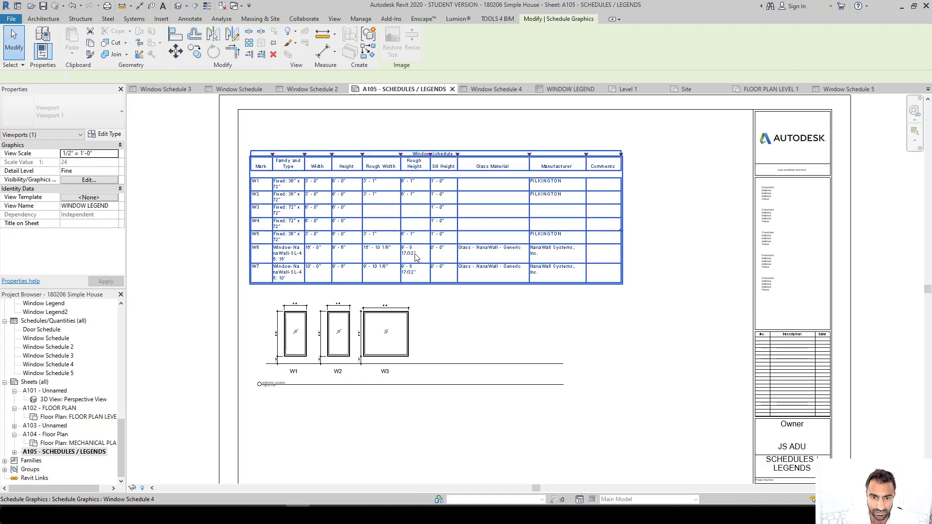
click(416, 257)
key(Delete)
click(393, 312)
key(Delete)
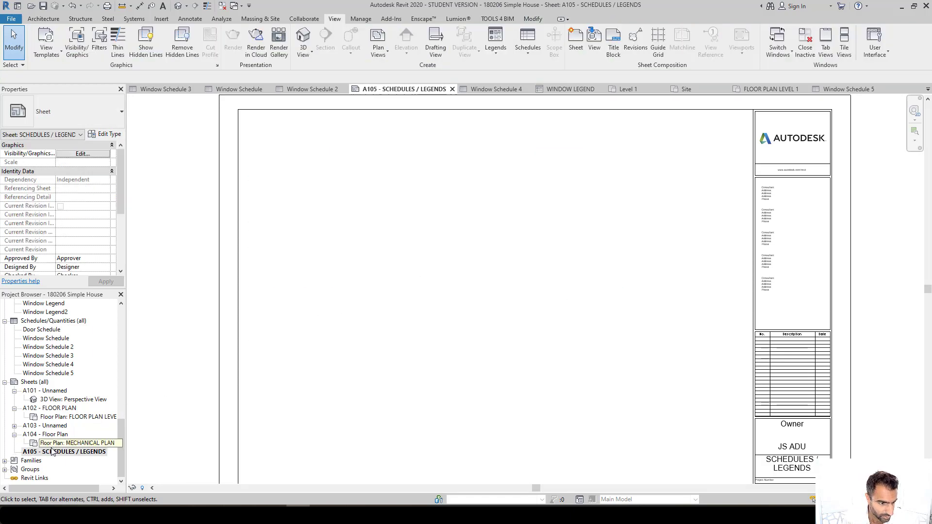
Place Window Schedule 5 near the top left of sheet A105
click(42, 374)
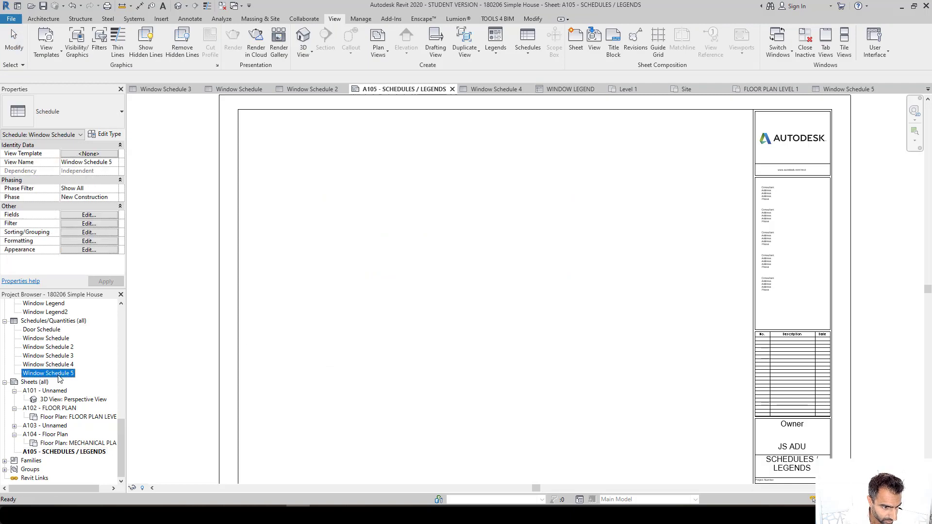
drag(57, 378, 306, 281)
click(360, 195)
click(358, 283)
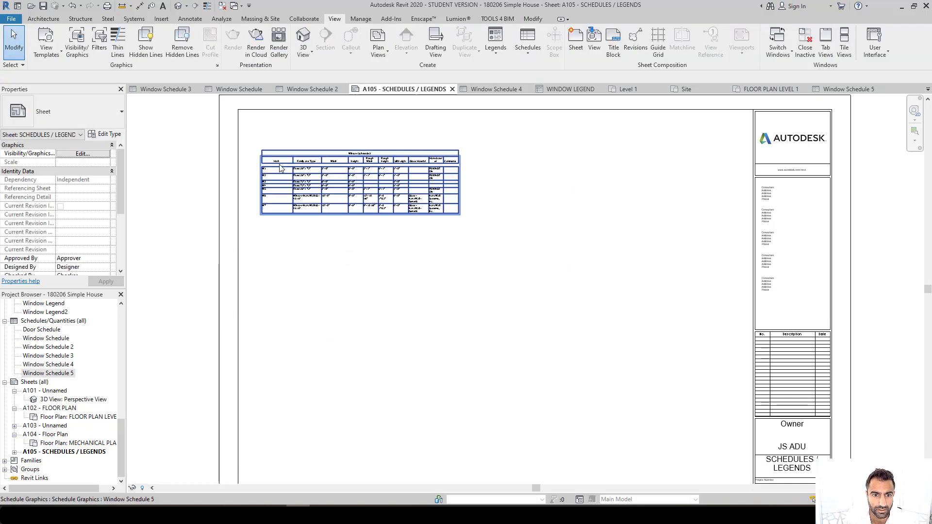
scroll(285, 177, up, 4)
Widen the Manufacturer and Glass Material columns of the schedule placed on the sheet
middle_drag(285, 174, 263, 215)
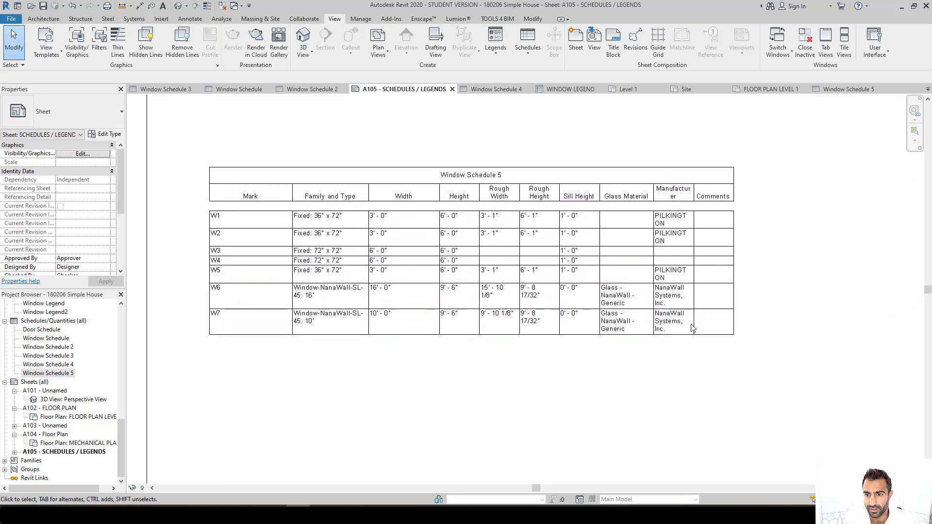
click(700, 188)
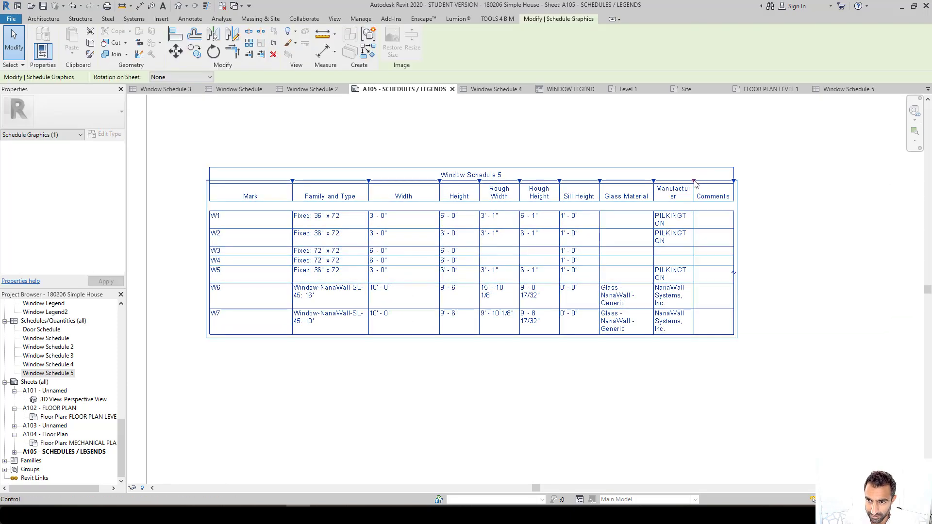
drag(700, 187, 723, 182)
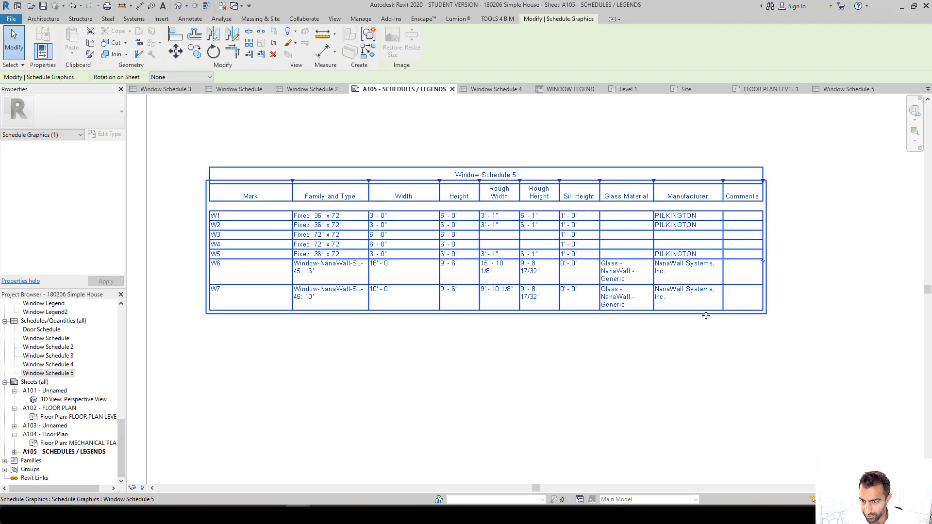
drag(654, 183, 710, 183)
click(658, 326)
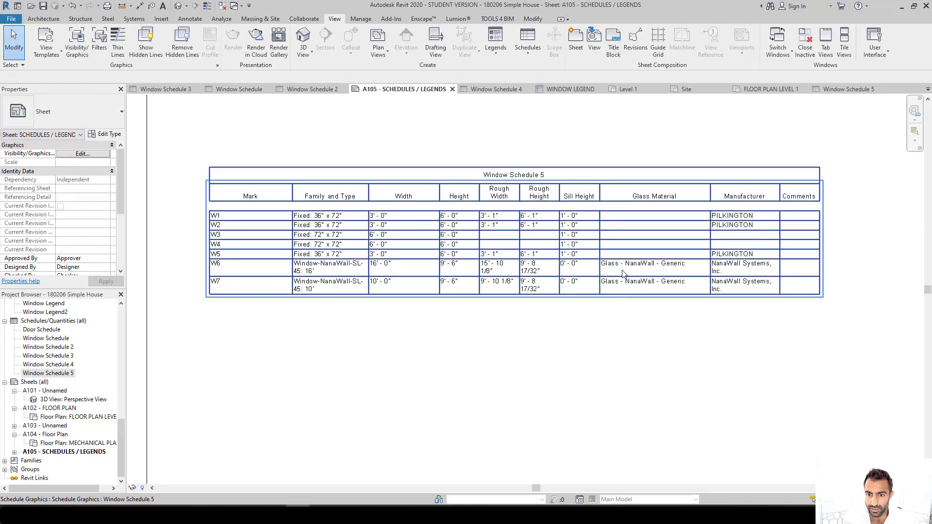
Widen the schedule's Rough Height column on the sheet, then reselect the schedule
click(561, 189)
drag(559, 181, 587, 182)
click(557, 358)
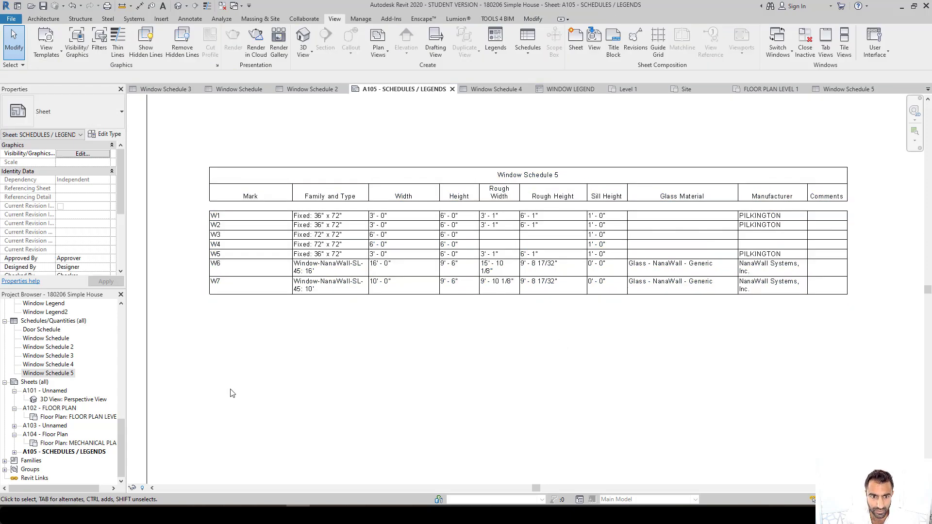
middle_drag(439, 362, 401, 287)
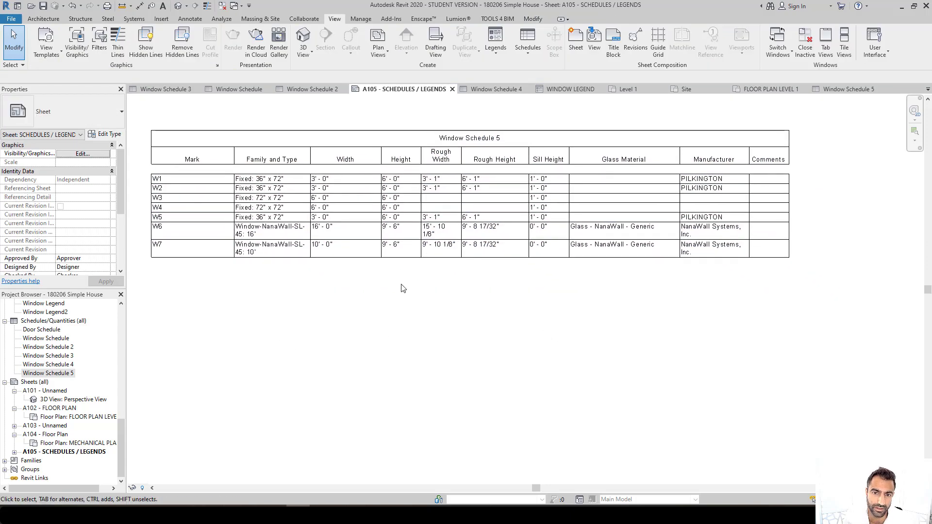
click(442, 184)
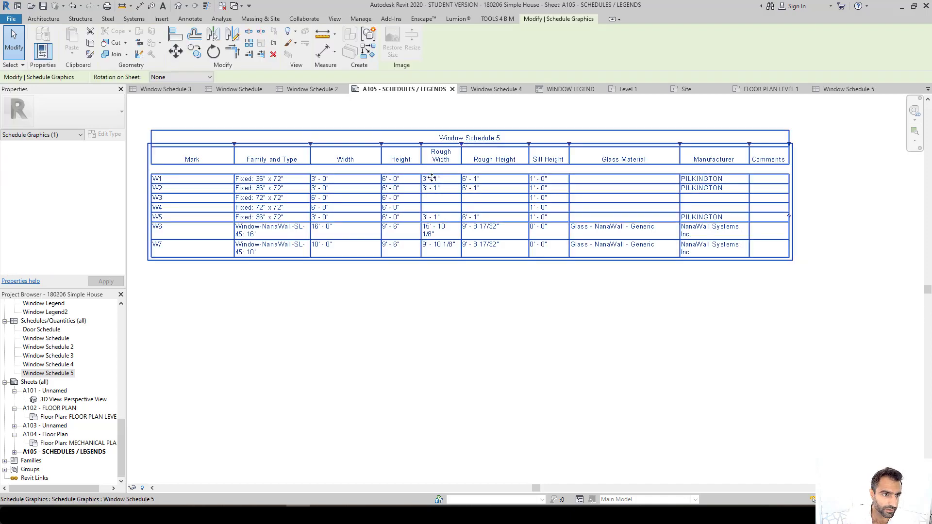
Open Window Schedule 5's view and cancel its Appearance settings, leaving title text at Schedule Default
double_click(333, 195)
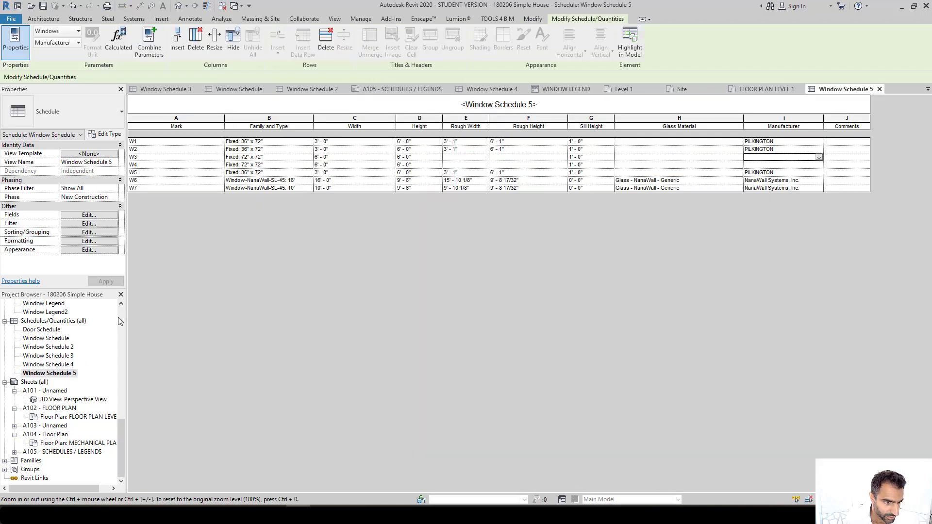
click(66, 249)
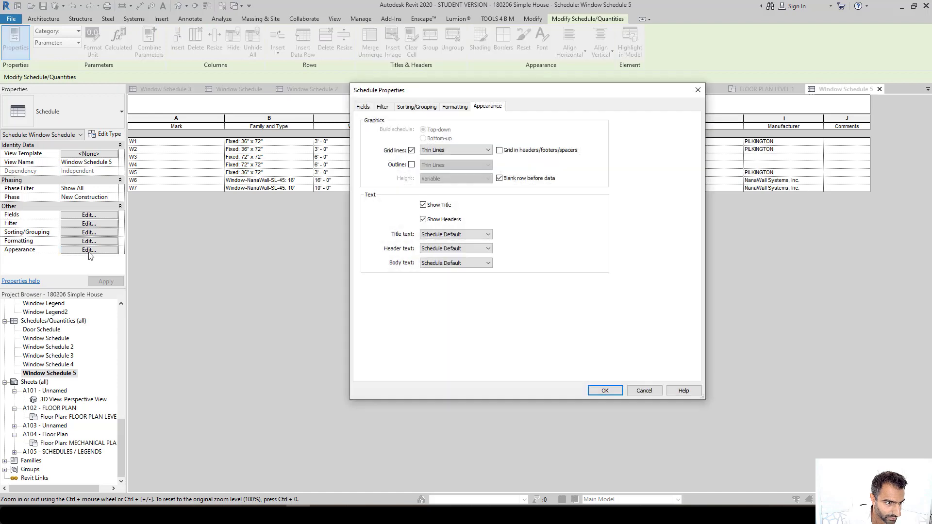
click(443, 234)
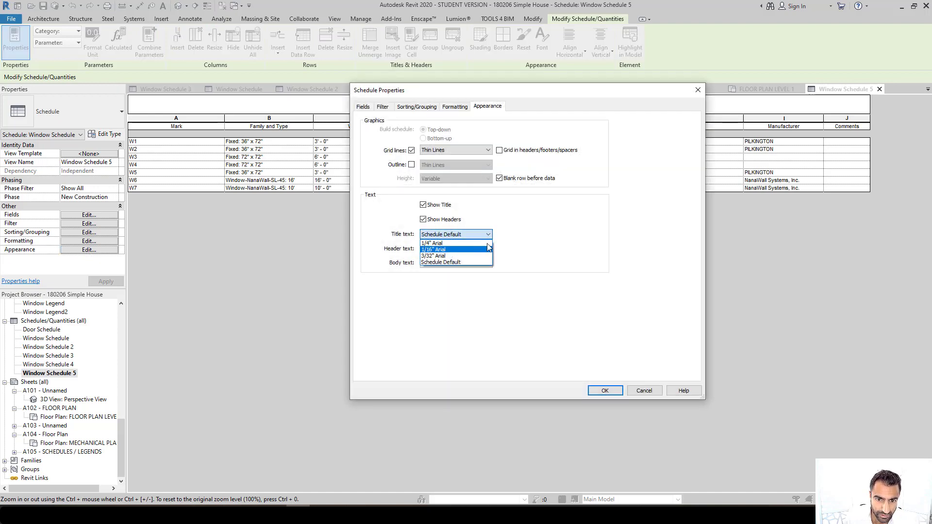
click(552, 236)
click(643, 391)
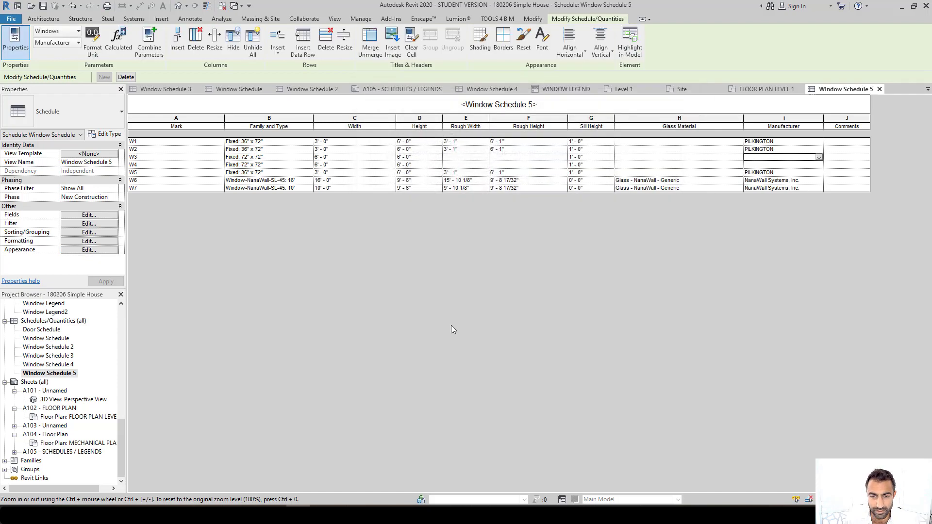
Reopen sheet A105 - SCHEDULES / LEGENDS and zoom in on the placed Window Schedule 5
click(54, 453)
double_click(54, 452)
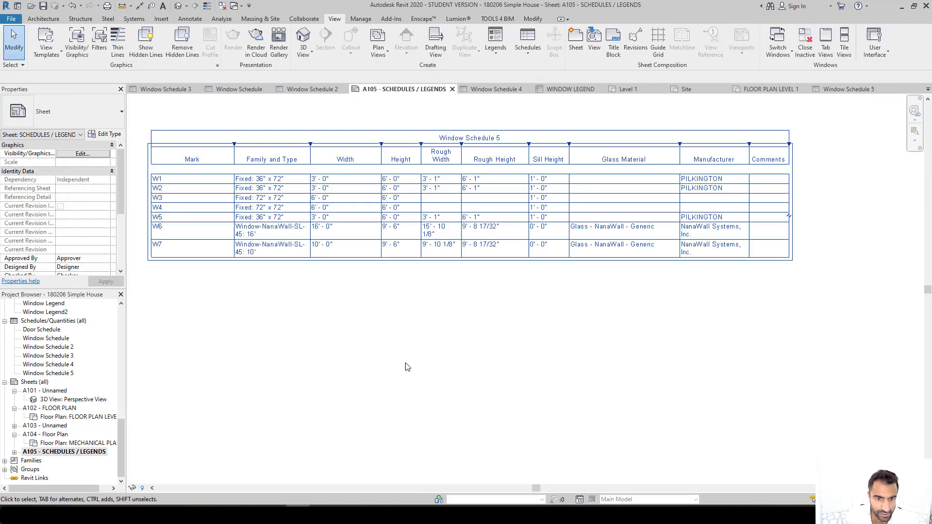
scroll(427, 199, down, 3)
scroll(248, 272, up, 5)
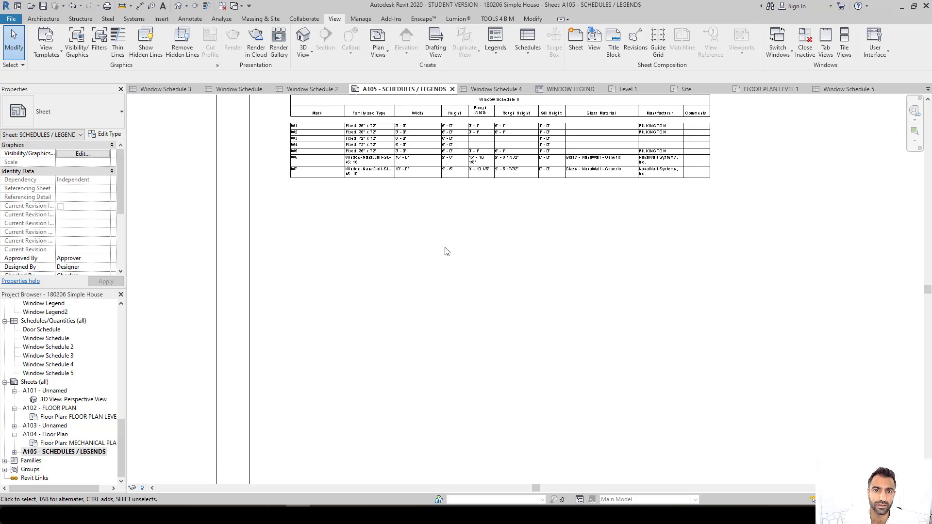
Create a legend view named WINDOW LEGEND2 at 1/2" = 1'-0" scale, resolving the duplicate-name warning
click(500, 57)
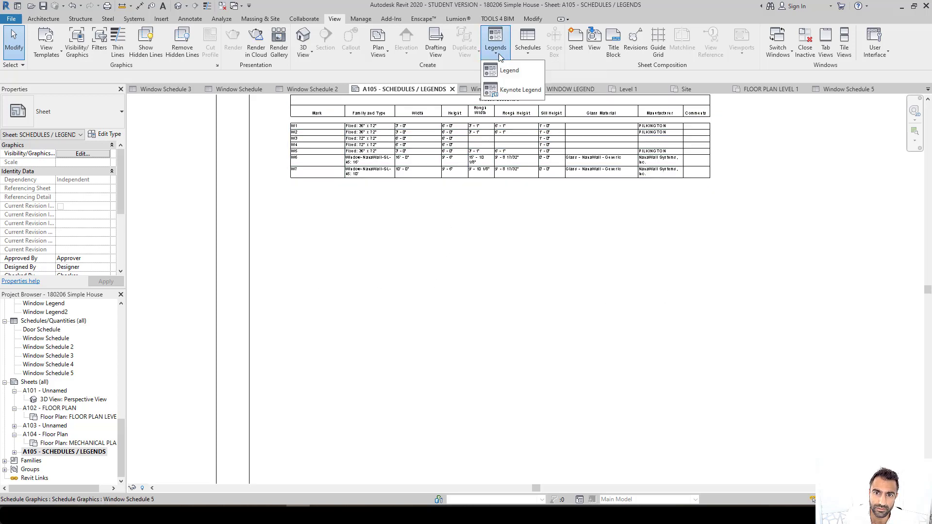
click(509, 71)
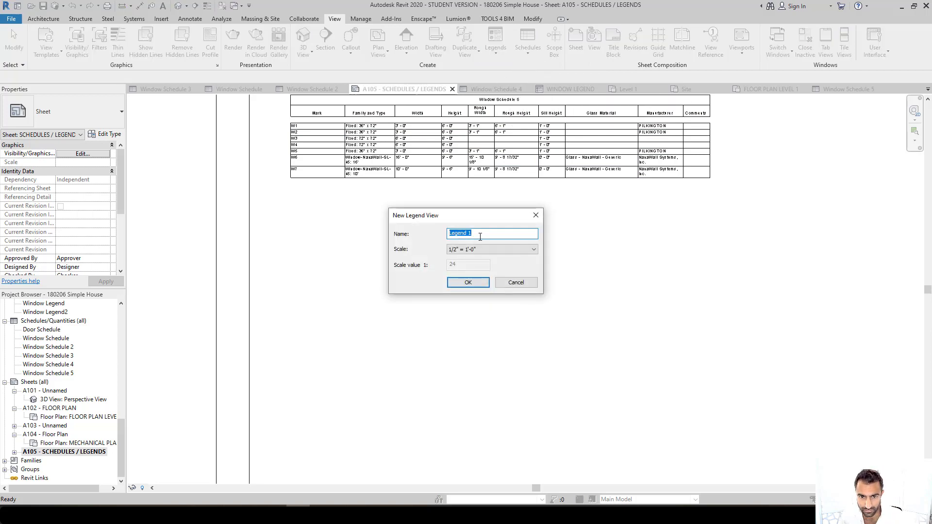
text(WINDOW LEGEND)
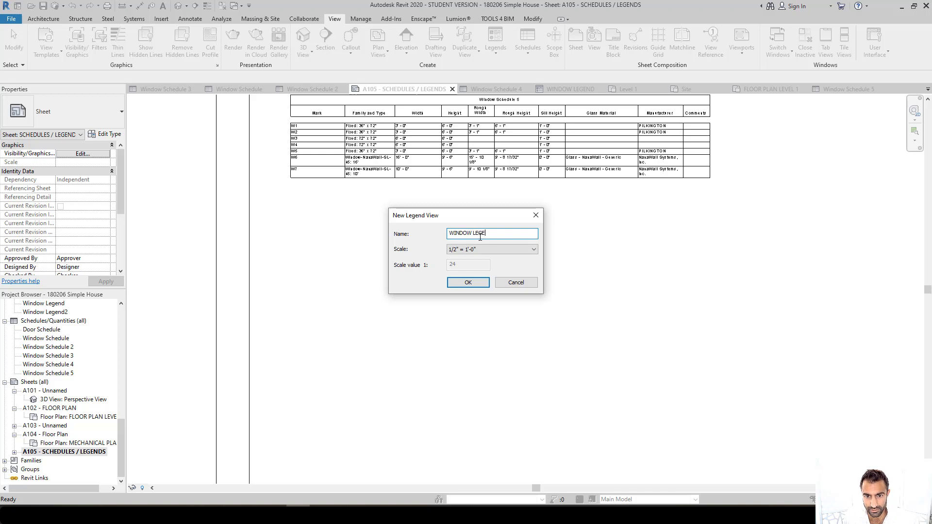
click(468, 284)
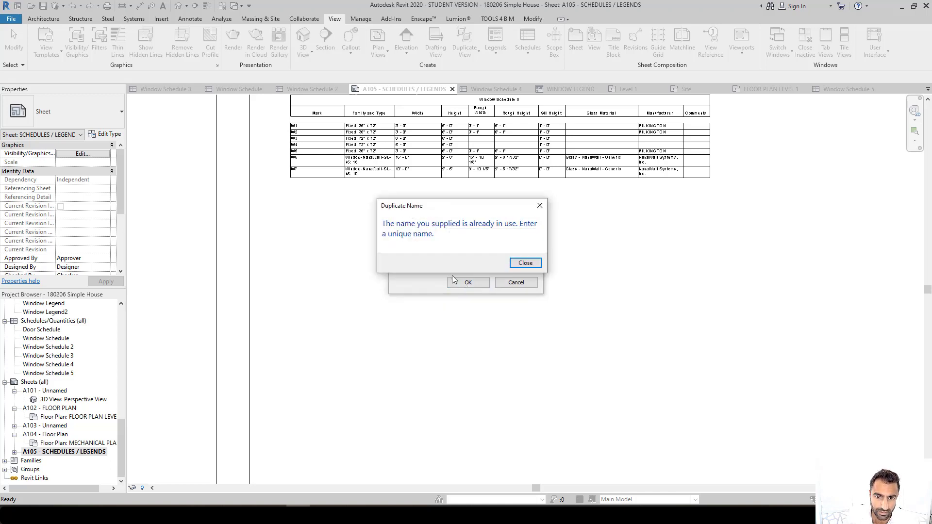
click(524, 264)
click(499, 235)
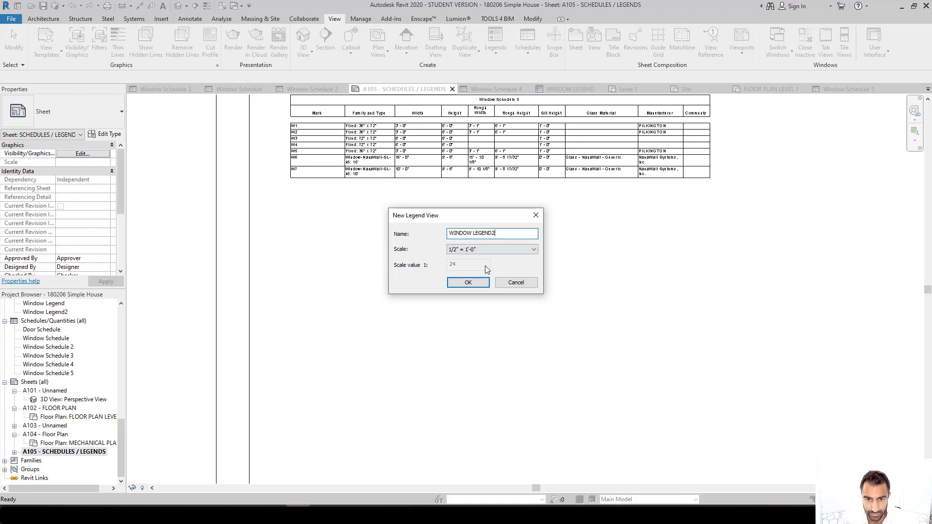
click(472, 283)
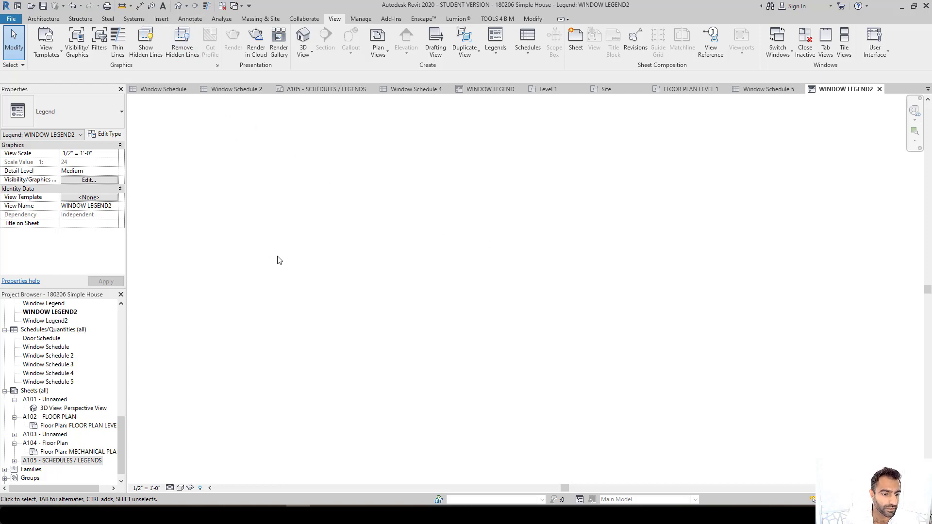
Open the existing Window Legend2 view, then switch back to the empty WINDOW LEGEND2 view
click(46, 382)
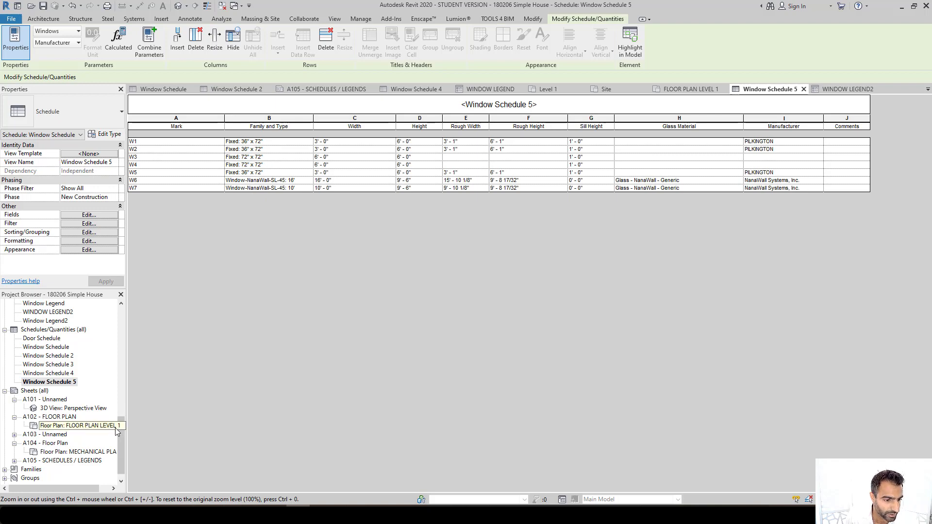
drag(121, 429, 120, 402)
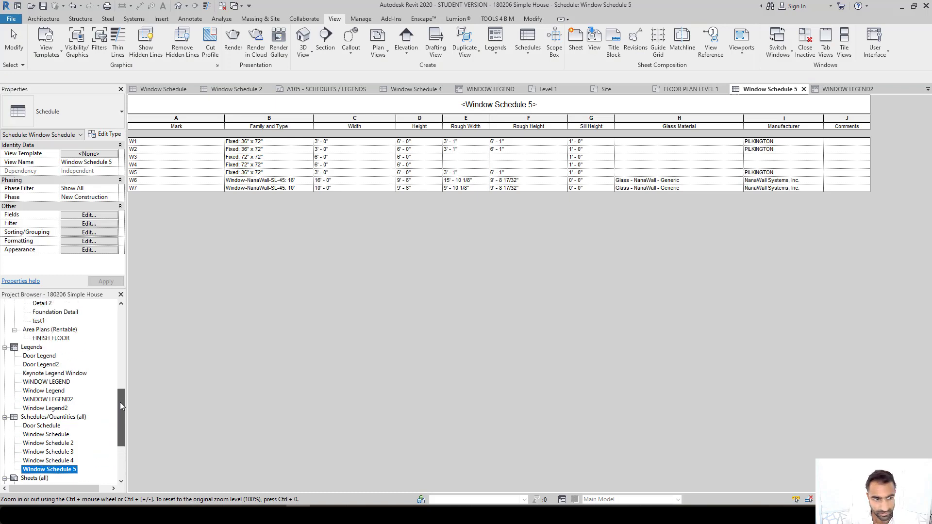
double_click(62, 408)
double_click(64, 399)
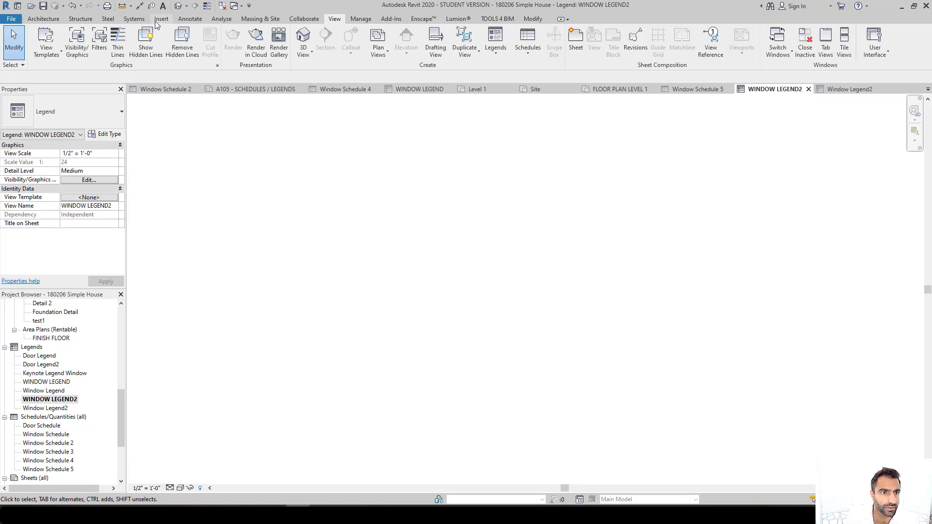
Place two Windows : Fixed : 36" x 72" legend component elevations side by side
click(181, 19)
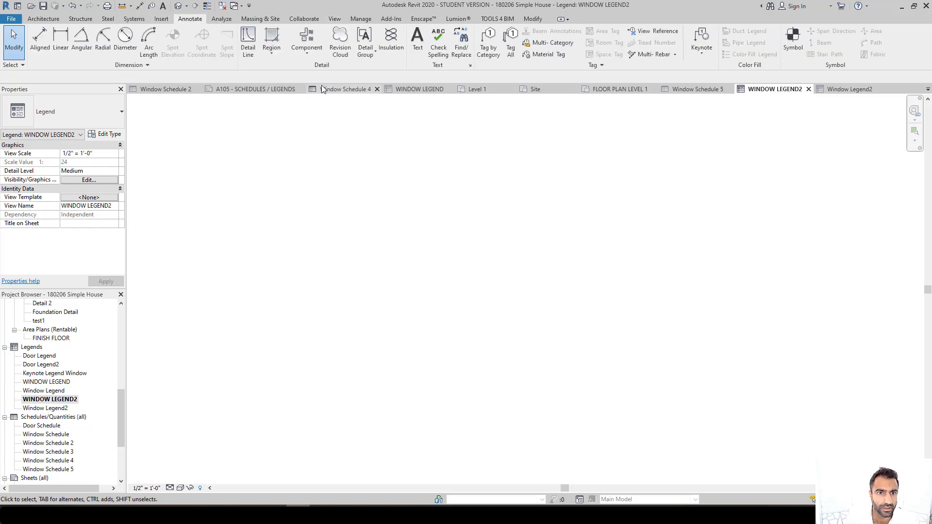
click(309, 54)
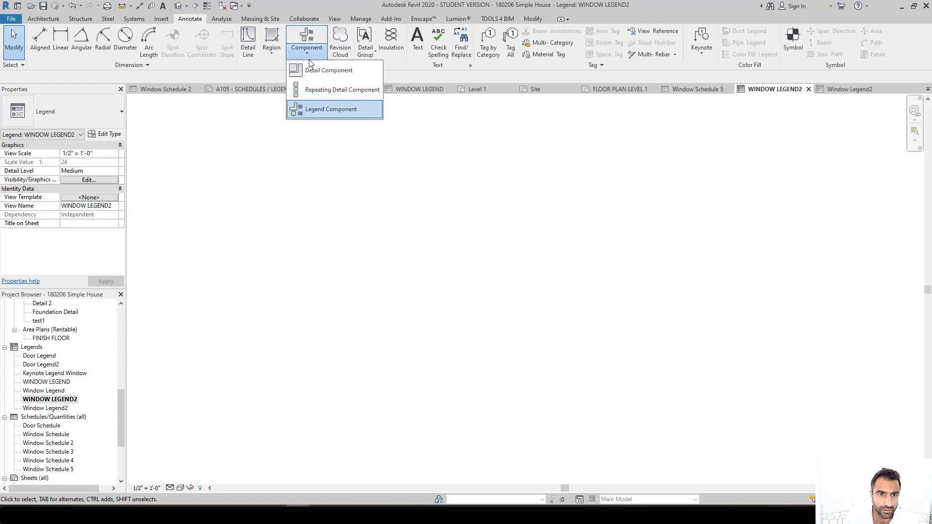
click(315, 109)
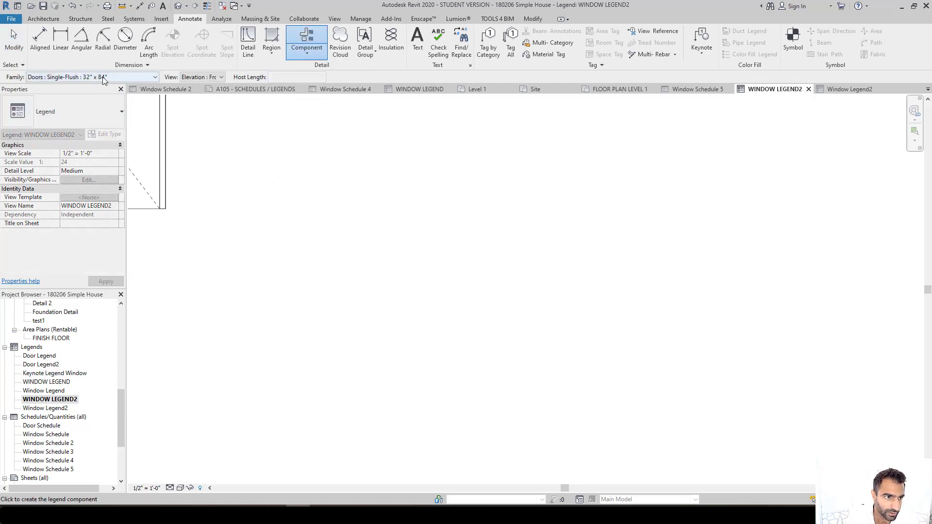
click(133, 77)
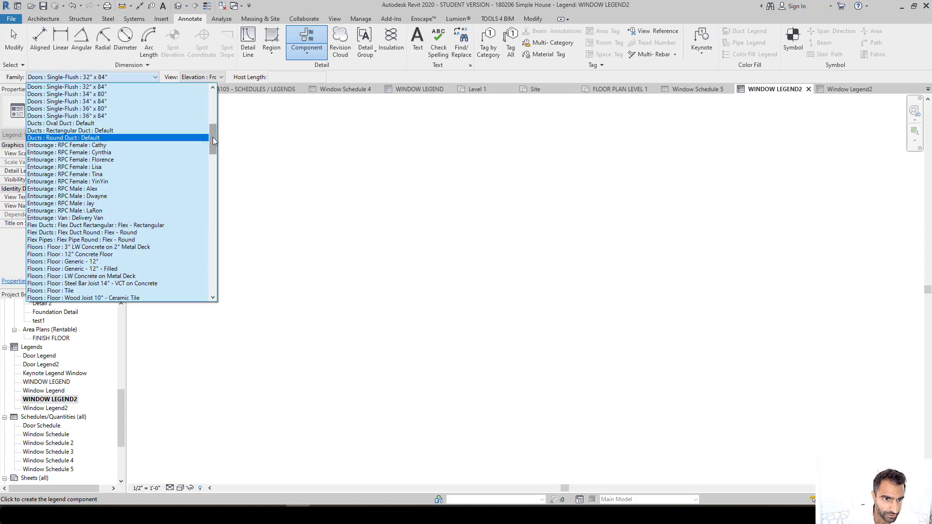
drag(213, 137, 207, 288)
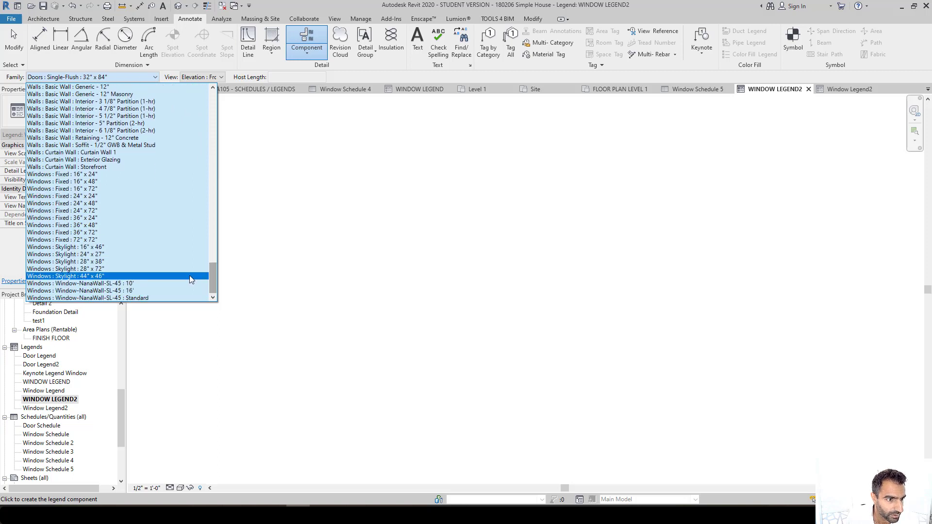
click(94, 233)
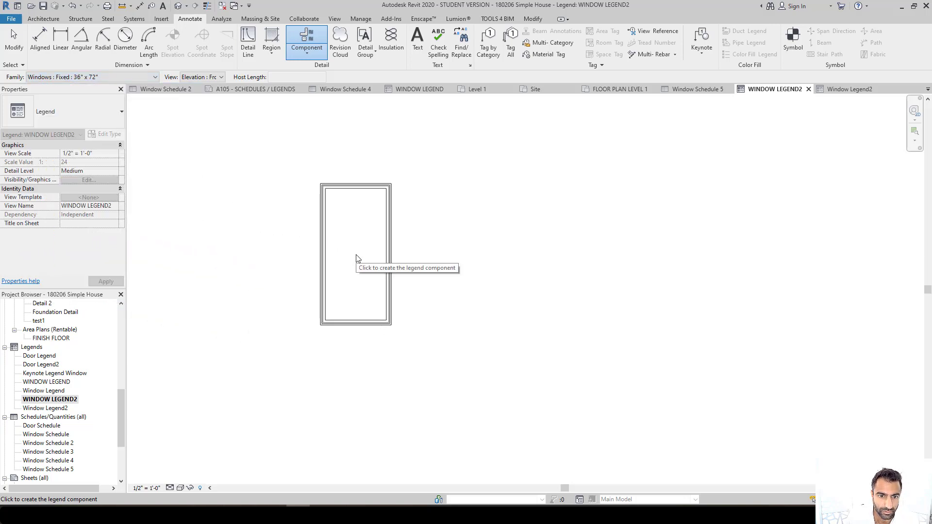
click(358, 257)
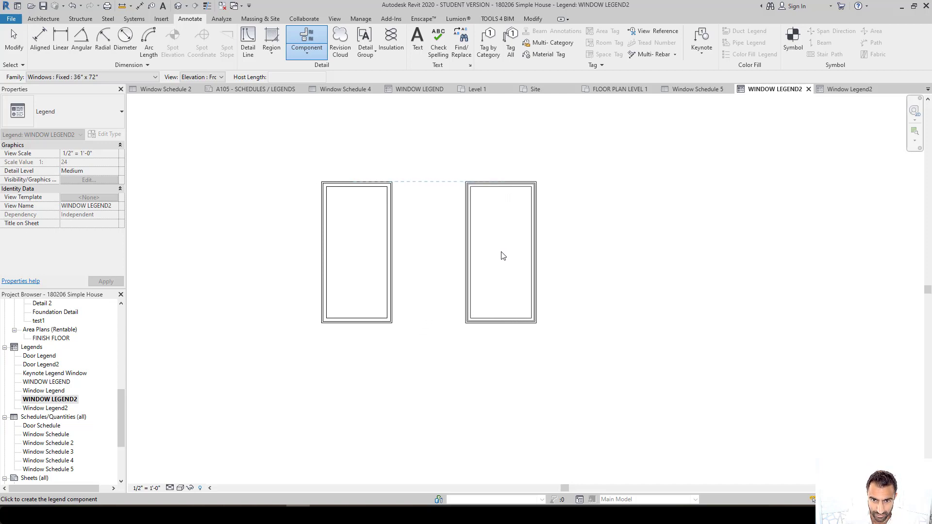
click(503, 256)
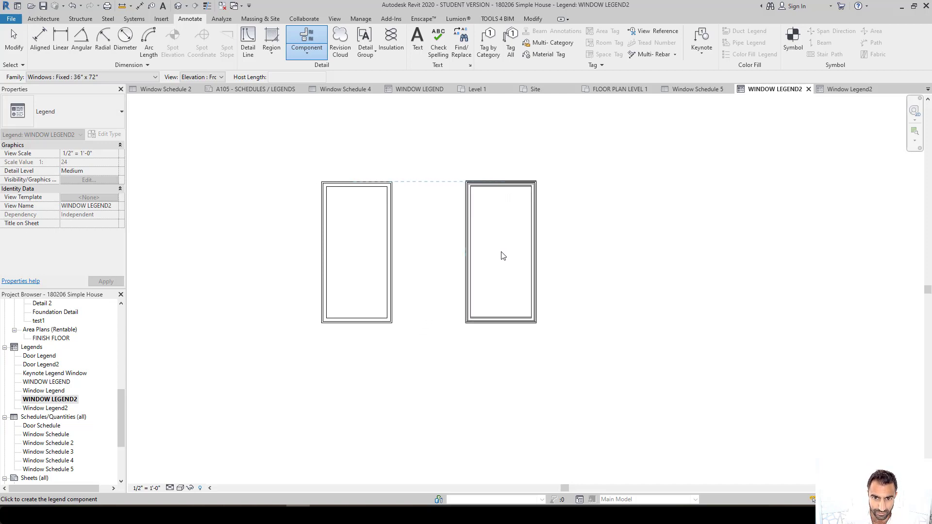
Add a 72" x 72" fixed window elevation at the far right of the legend
click(76, 77)
click(87, 240)
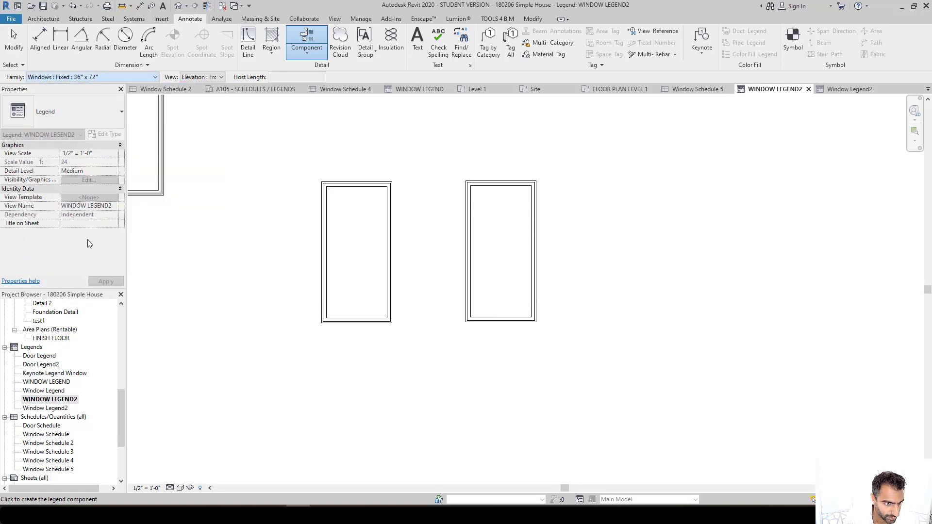
click(690, 253)
key(Escape)
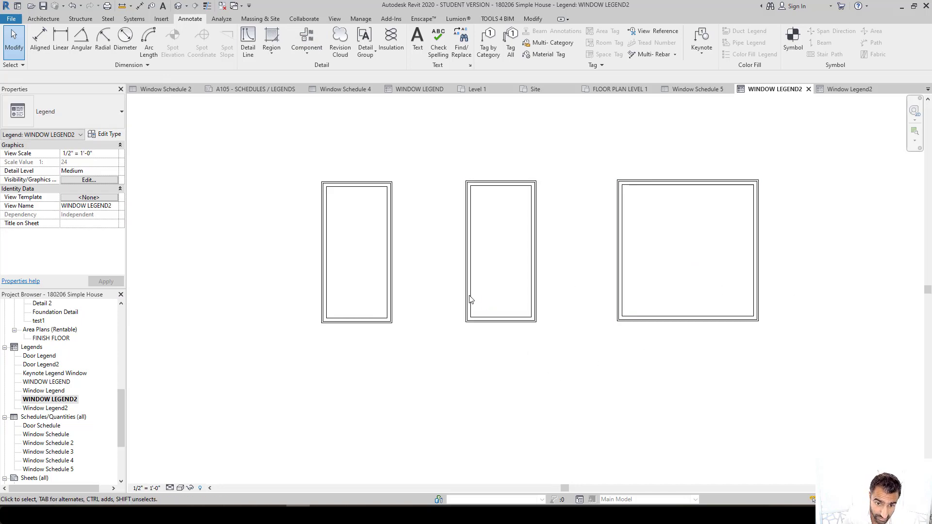
middle_drag(445, 286, 438, 258)
scroll(341, 228, up, 2)
scroll(347, 258, down, 1)
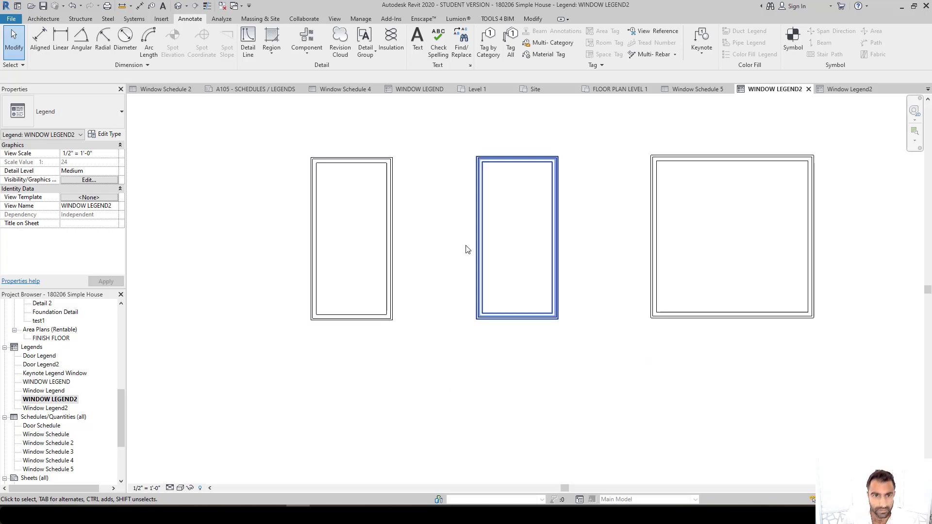
Draw a Medium Lines detail line from below the left window to past the right window
click(244, 44)
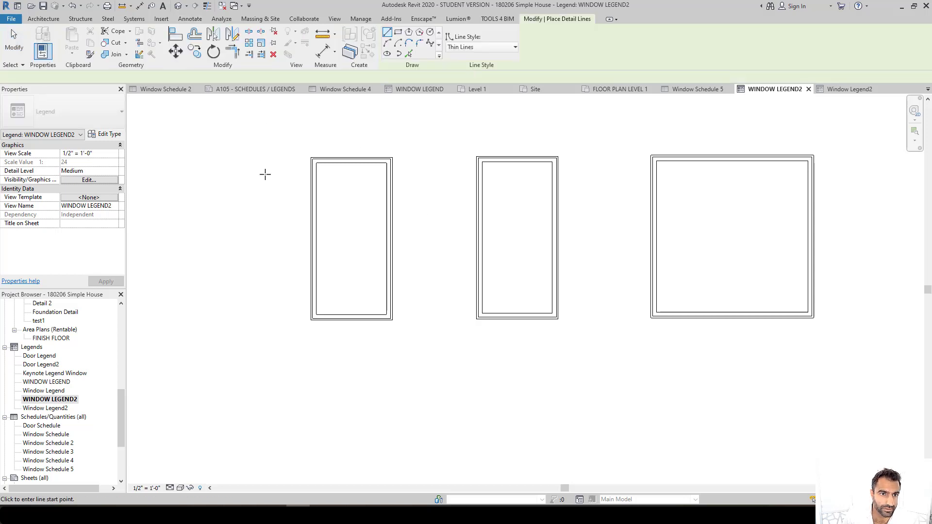
click(461, 49)
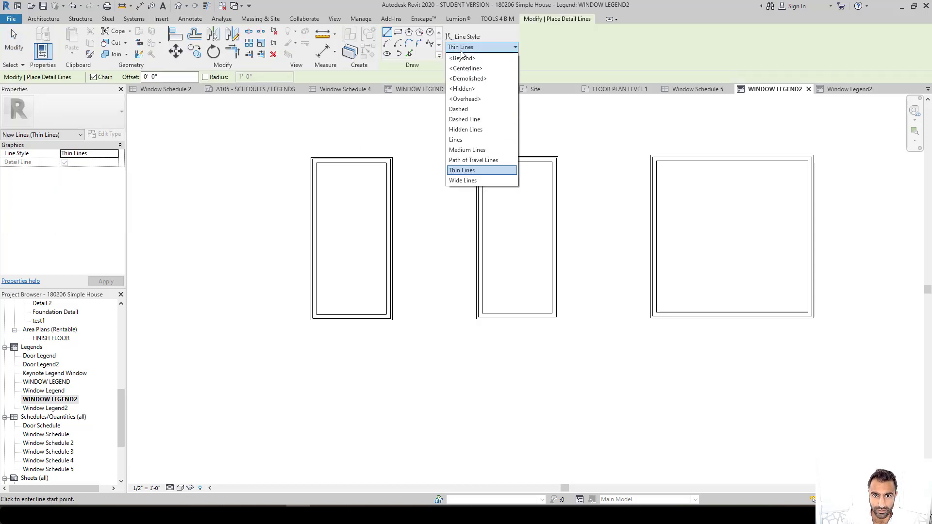
click(469, 150)
click(252, 378)
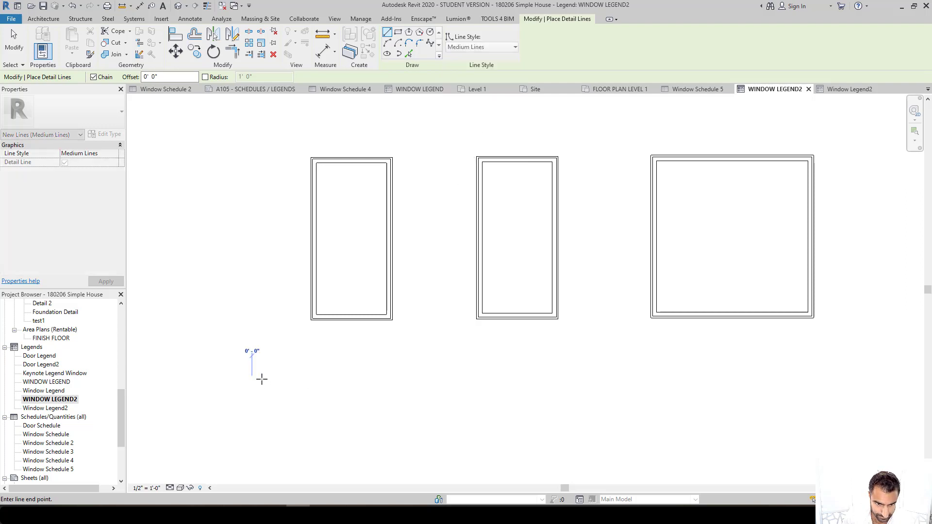
scroll(350, 370, down, 3)
scroll(350, 370, down, 1)
click(660, 372)
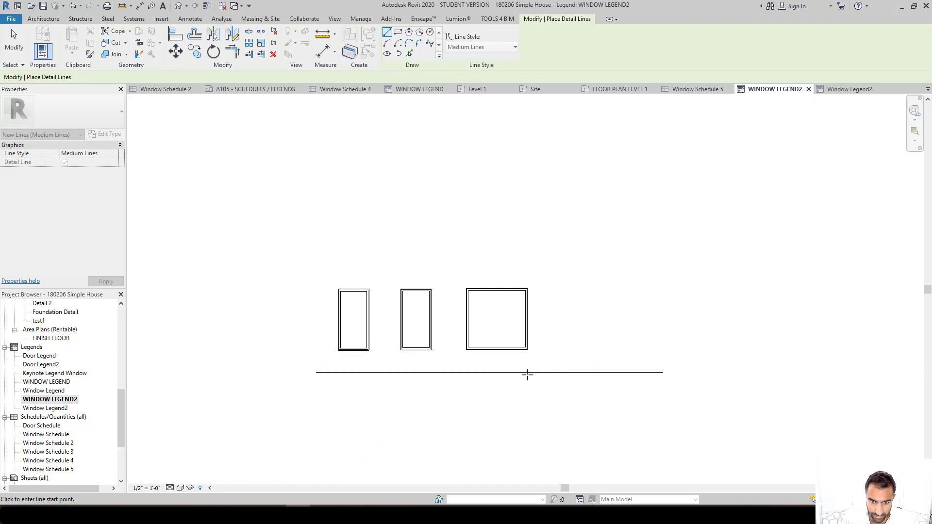
key(Escape)
key(Escape)
scroll(367, 372, up, 2)
scroll(392, 306, up, 3)
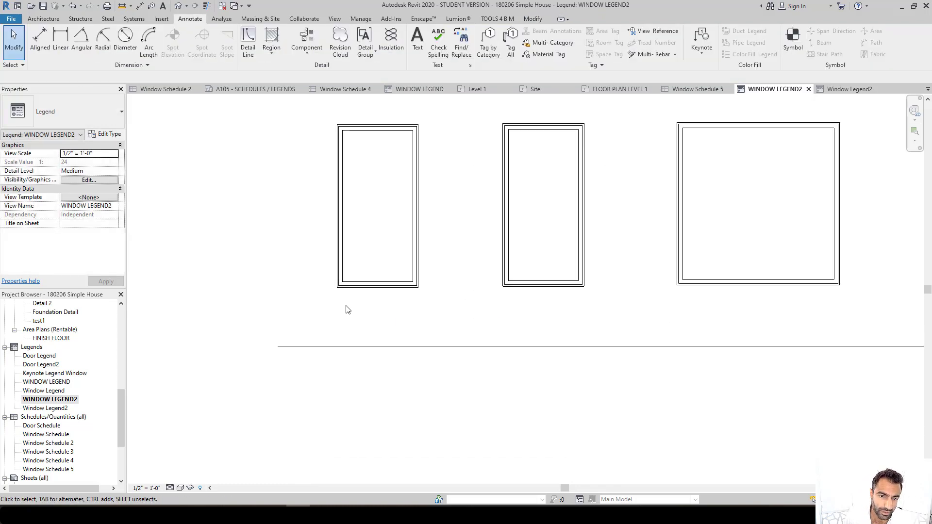
scroll(335, 313, up, 2)
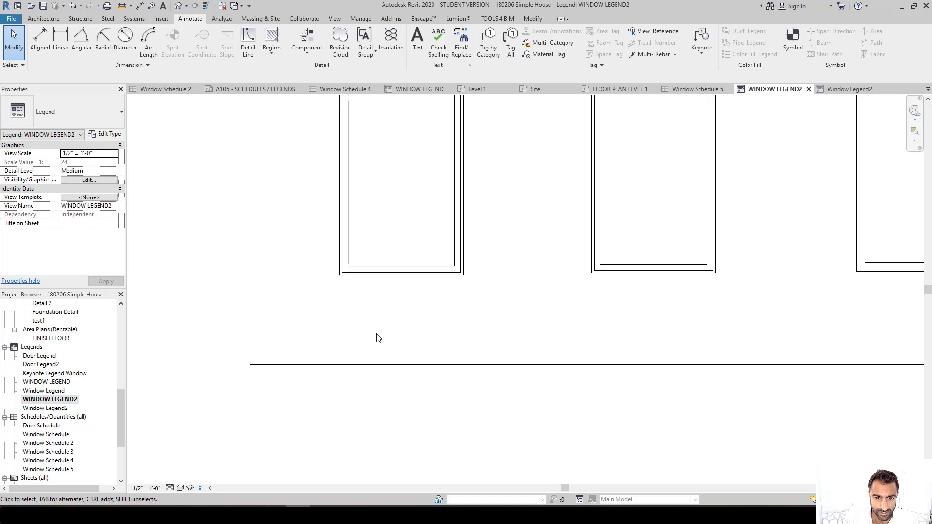
scroll(380, 369, down, 2)
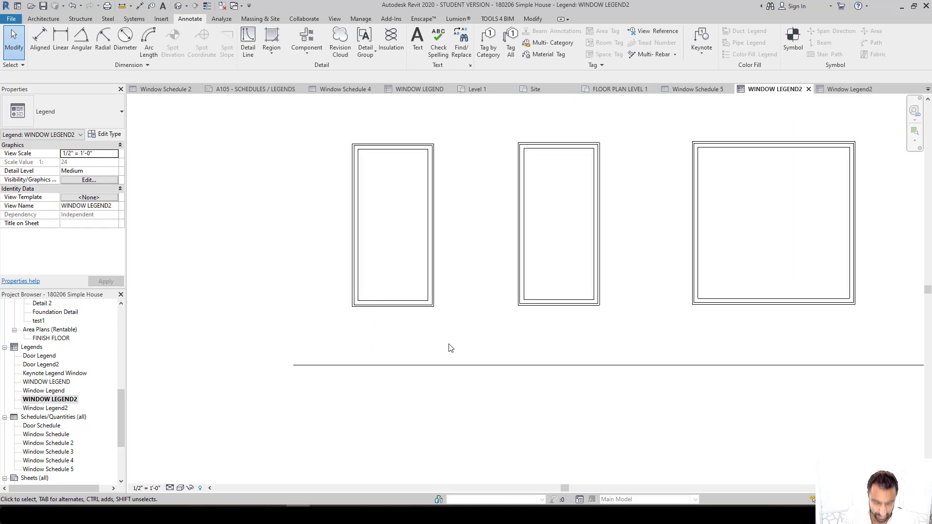
Add an aligned dimension from the first window's bottom edge to the ground line
key(d)
key(i)
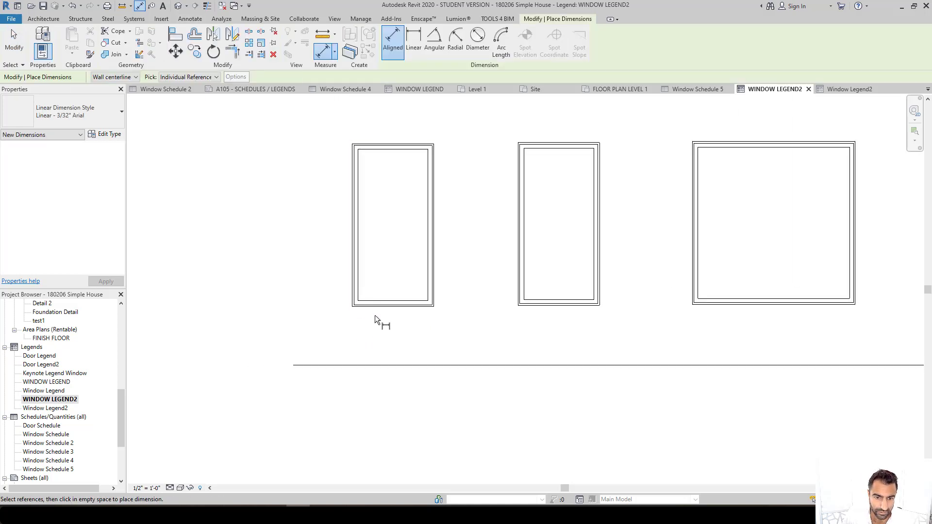
scroll(372, 315, up, 2)
click(359, 299)
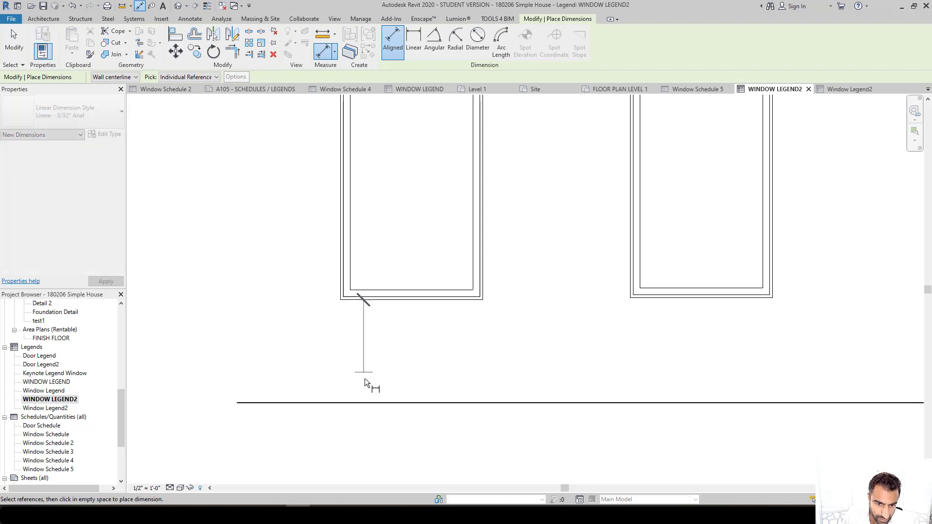
click(371, 403)
click(327, 369)
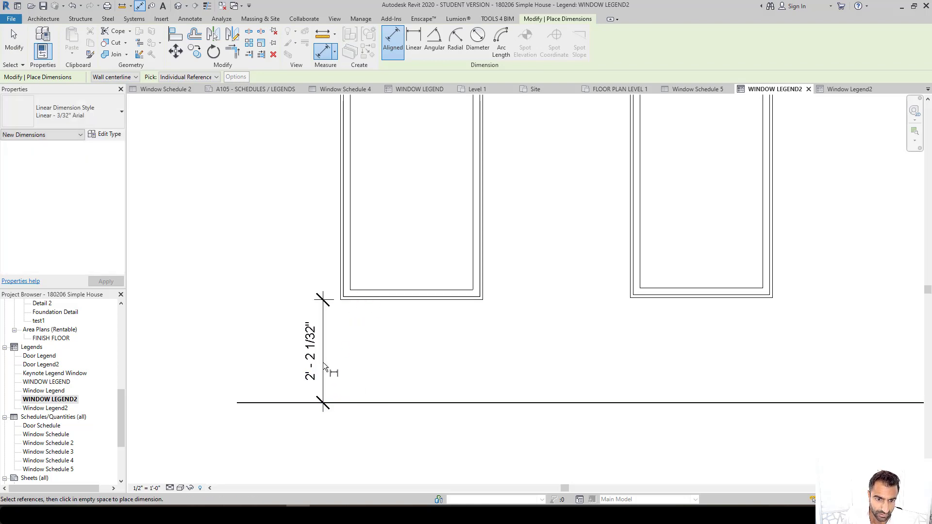
key(Escape)
key(Escape)
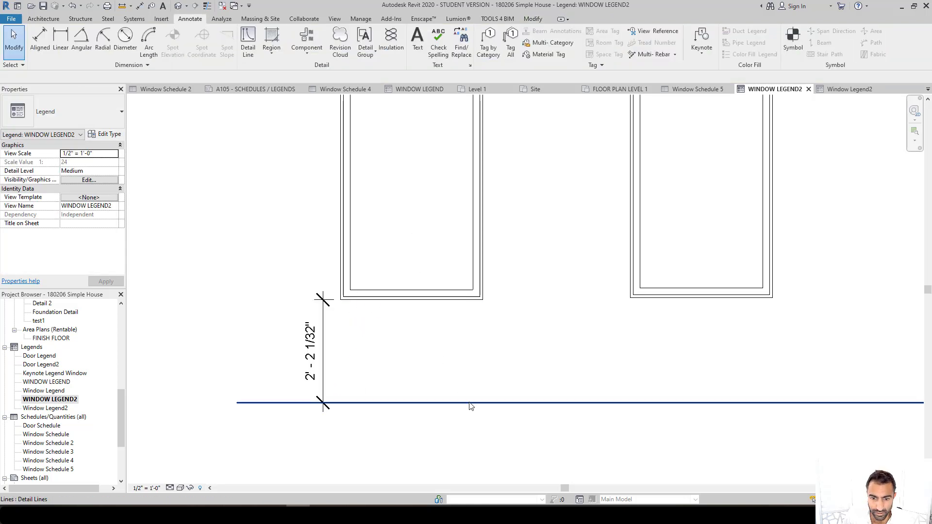
Move the ground line so the dimensioned gap below the window is exactly 1'-0"
click(368, 404)
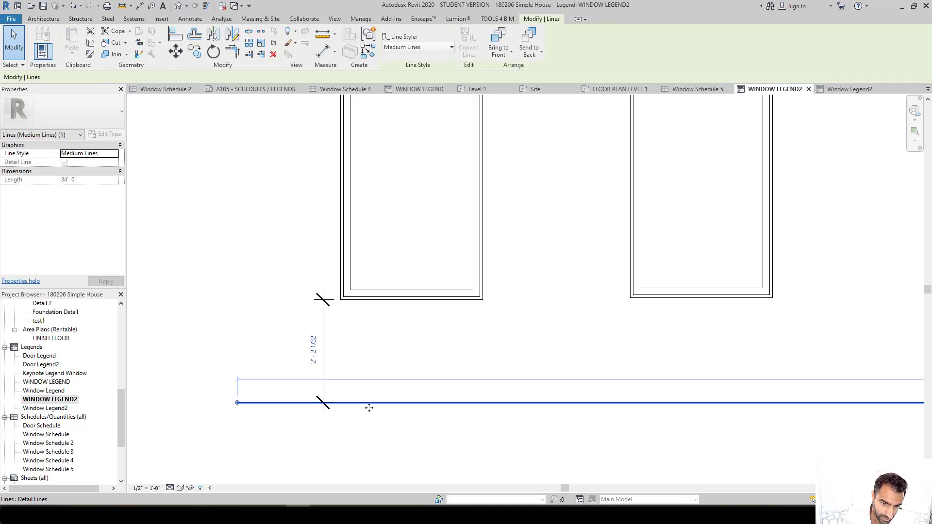
click(314, 351)
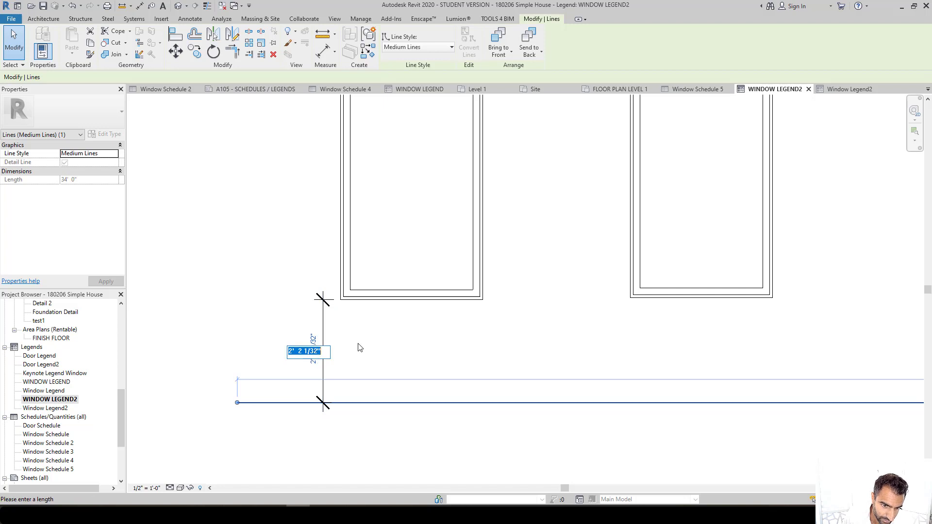
text(1)
key(Return)
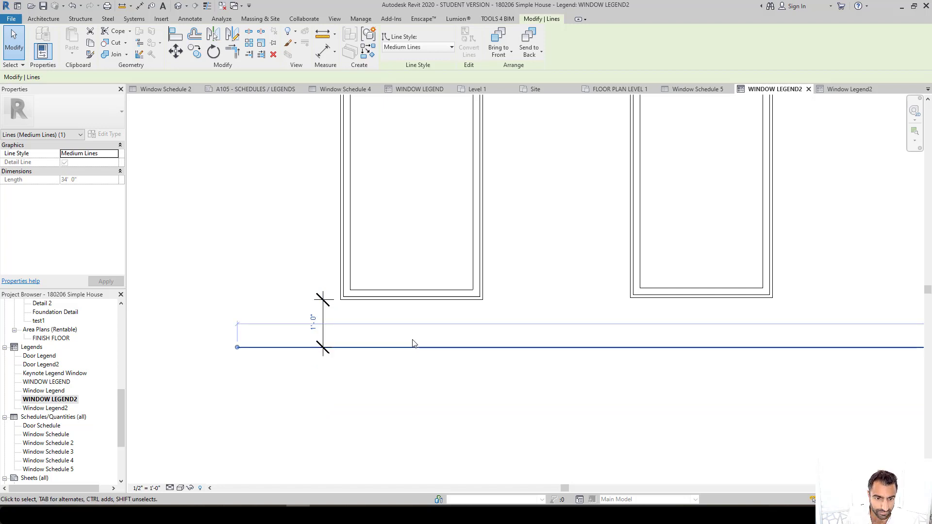
click(442, 369)
middle_drag(435, 364, 391, 444)
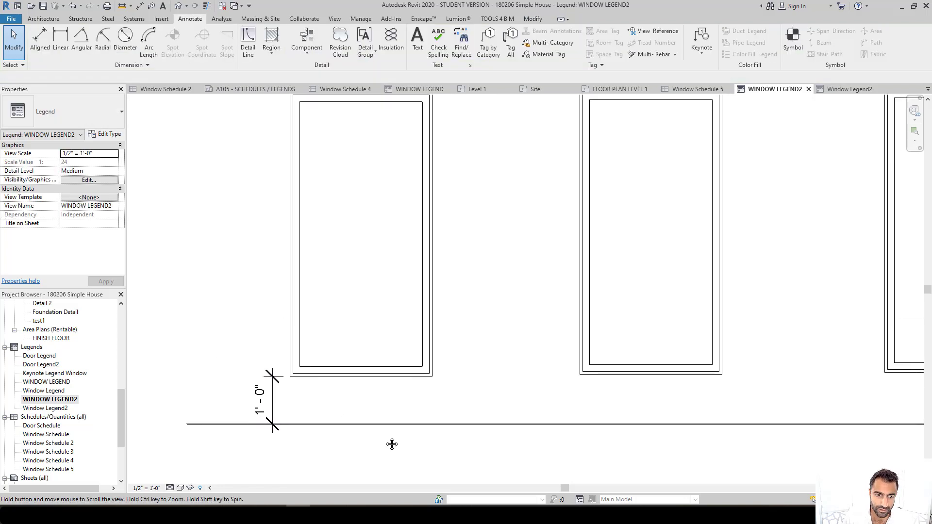
middle_drag(593, 399, 505, 379)
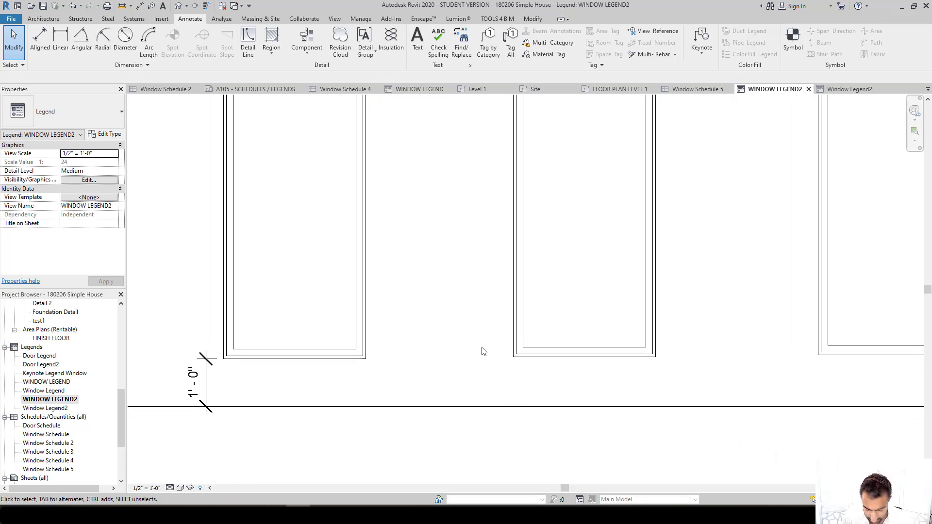
middle_drag(225, 258, 347, 305)
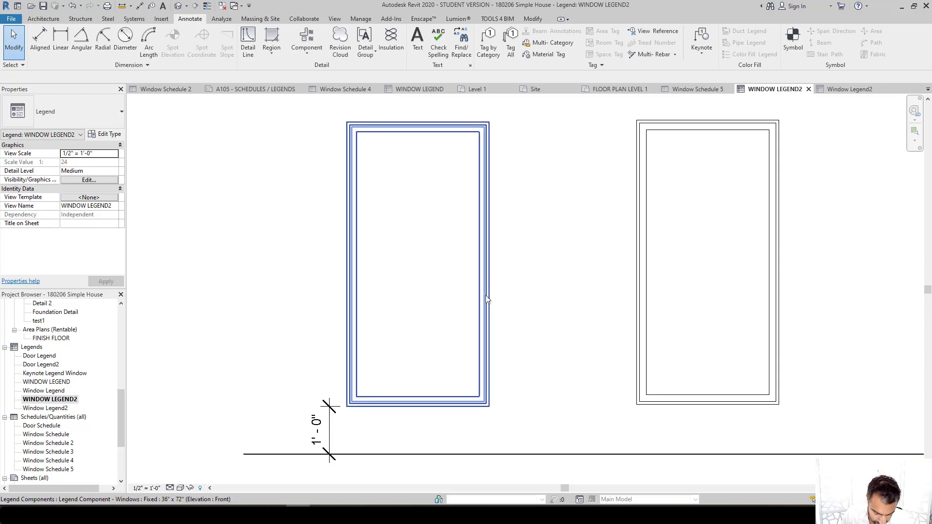
Add a 6'-0" height dimension left of the first window and a 3'-0" width dimension above it
key(d)
key(i)
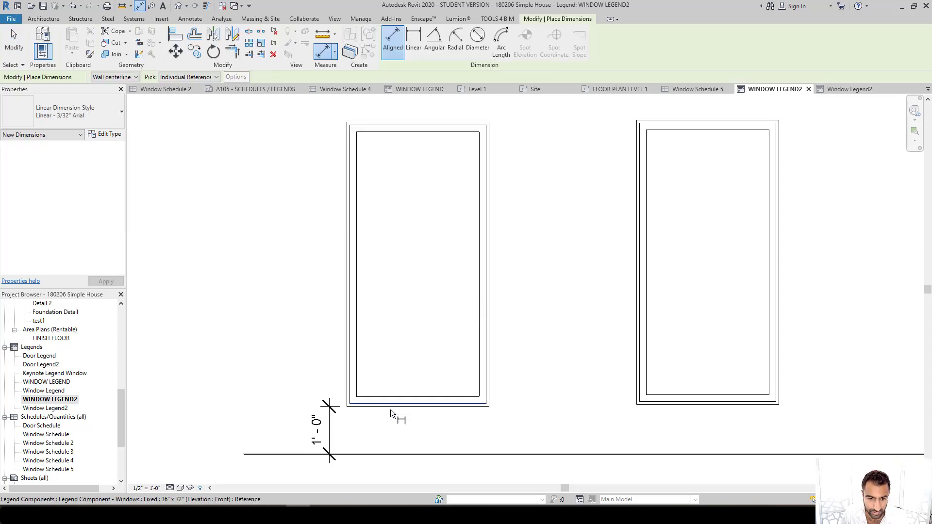
click(348, 407)
click(364, 123)
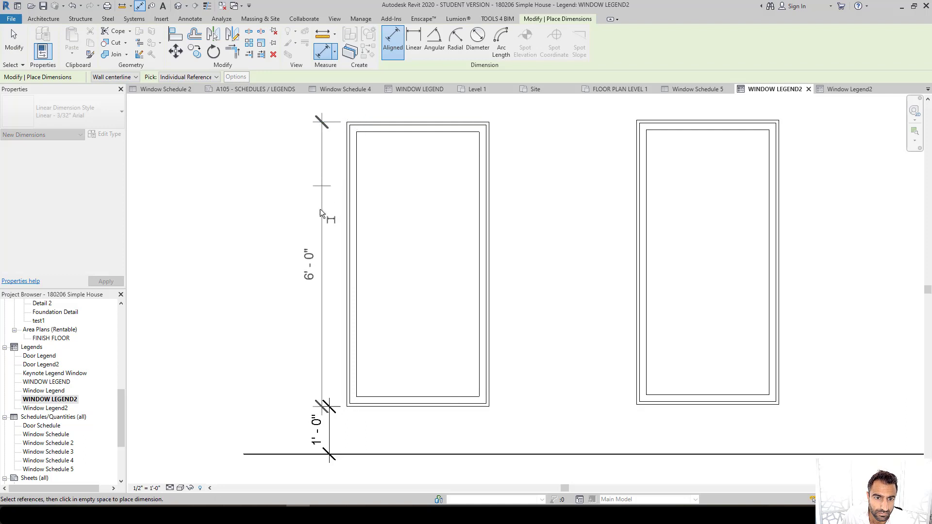
click(330, 235)
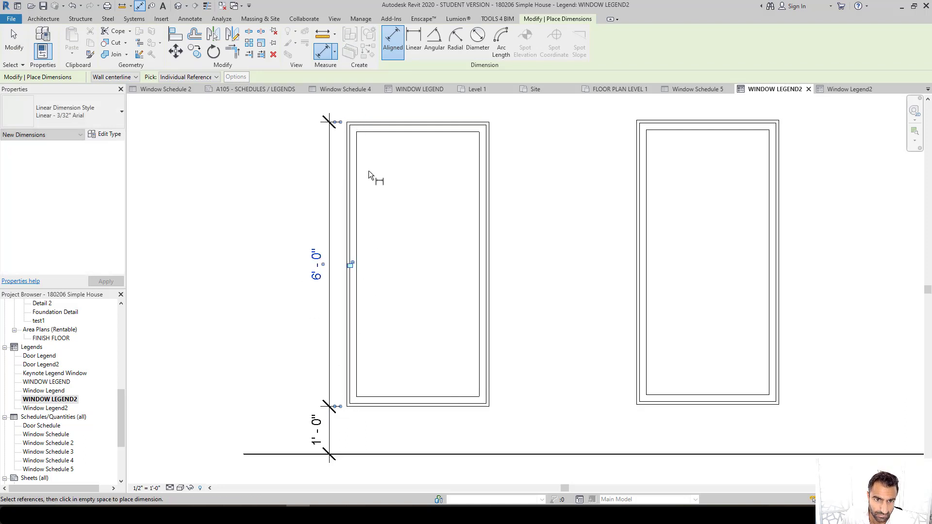
click(349, 134)
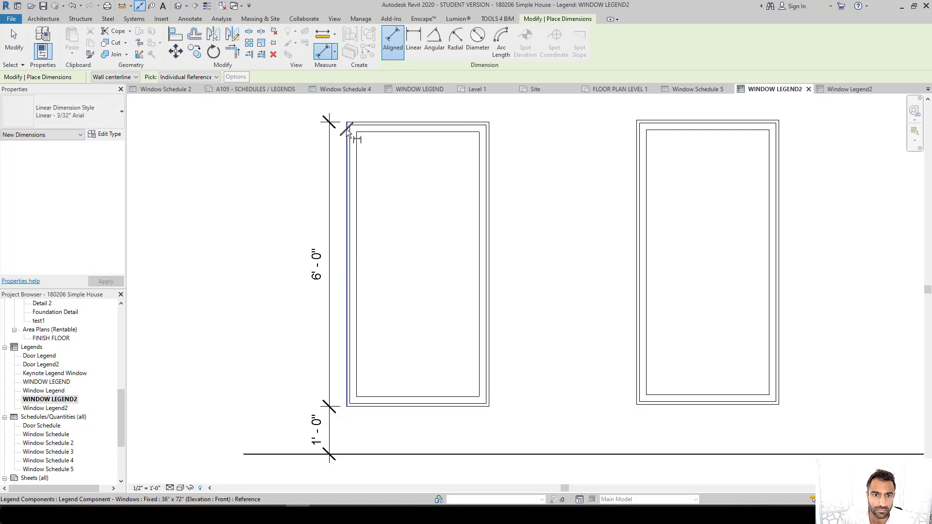
click(490, 136)
scroll(454, 243, down, 2)
click(421, 132)
mouse_move(566, 233)
middle_down()
mouse_move(415, 258)
mouse_move(562, 264)
middle_up()
key(Escape)
key(Escape)
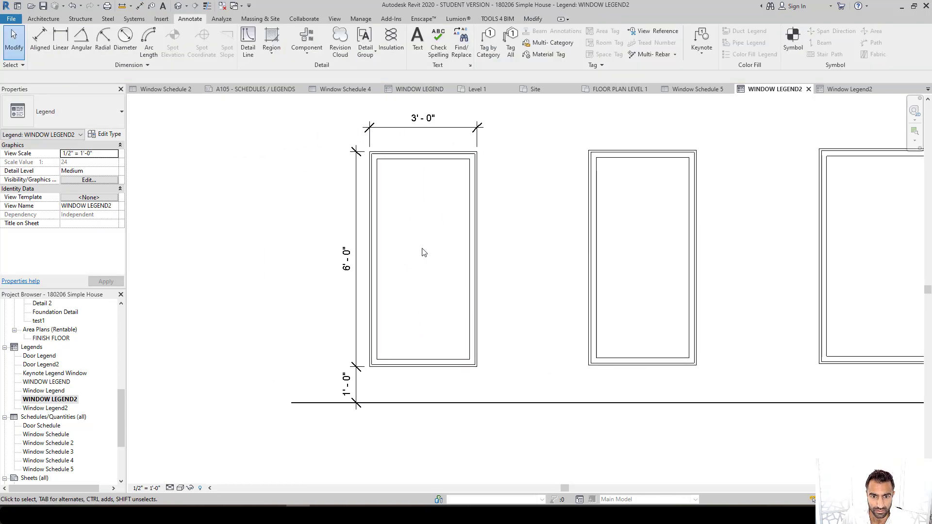
scroll(431, 256, up, 2)
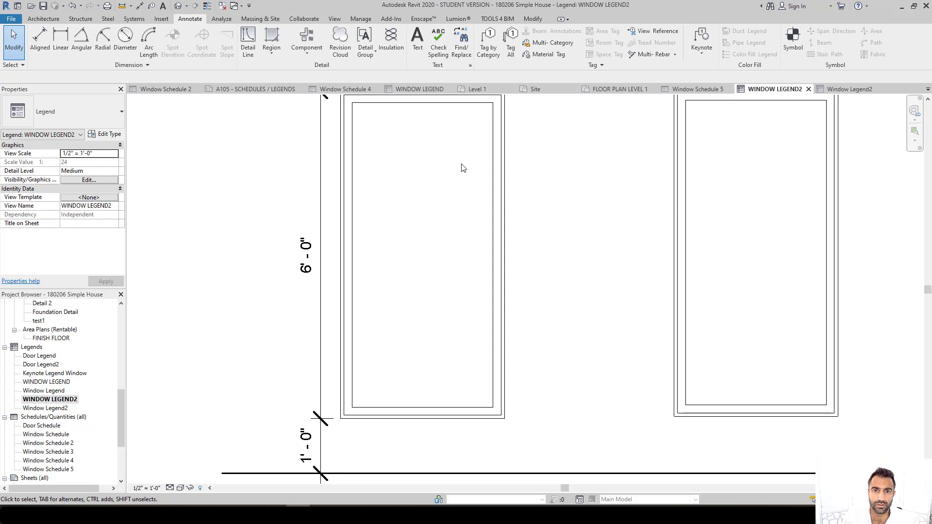
Draw a long and a short diagonal detail line in Thin Lines inside the first window
key(d)
key(l)
click(222, 142)
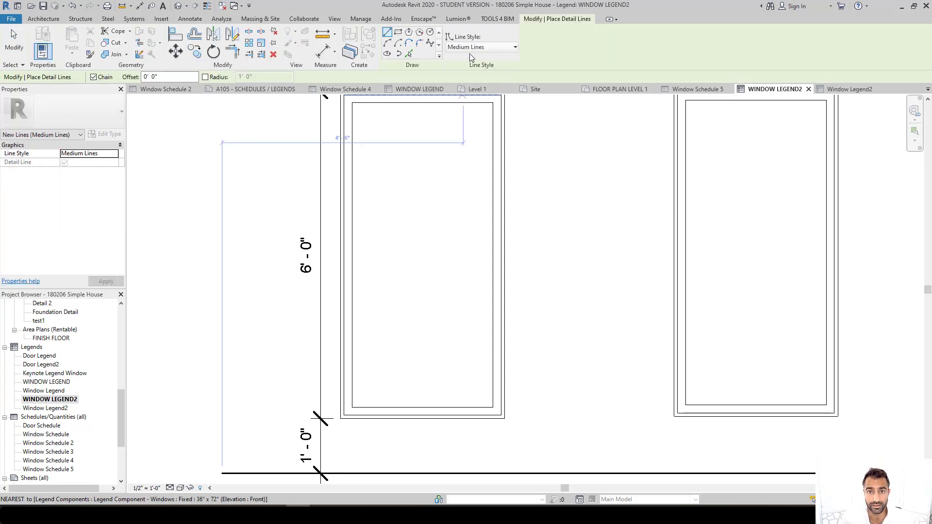
click(474, 47)
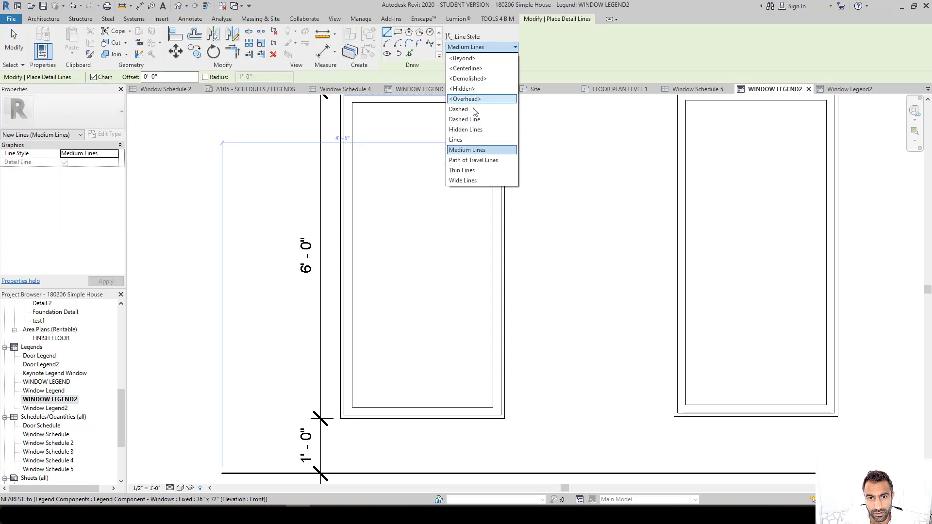
click(462, 170)
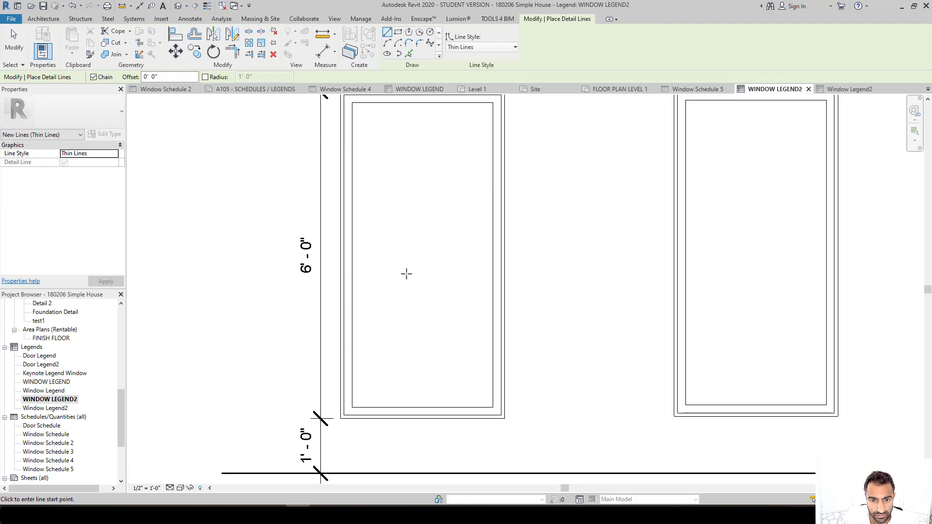
click(408, 266)
scroll(437, 234, up, 3)
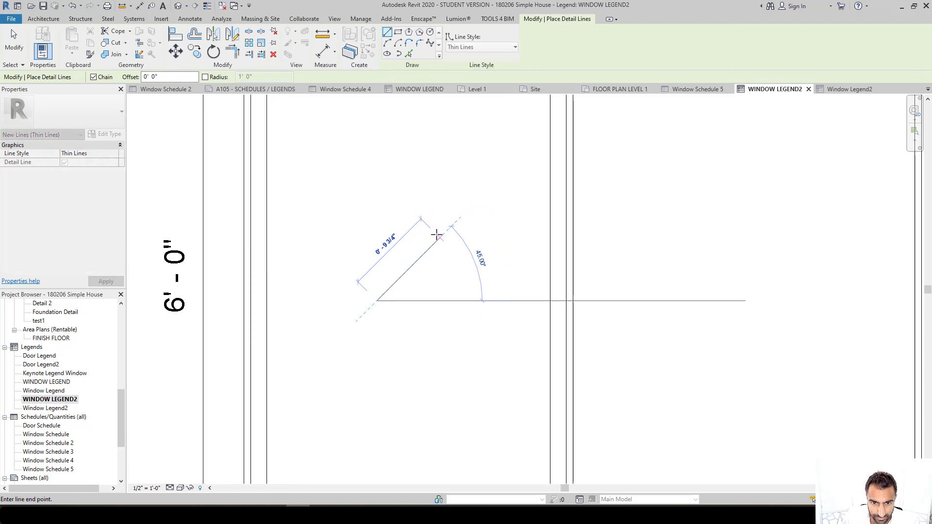
click(436, 235)
key(Escape)
key(Escape)
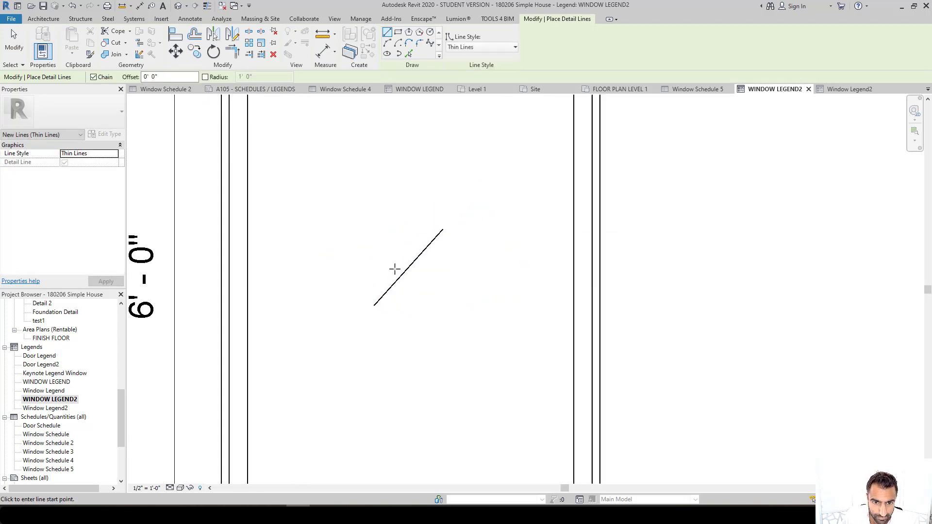
scroll(394, 269, up, 1)
click(383, 275)
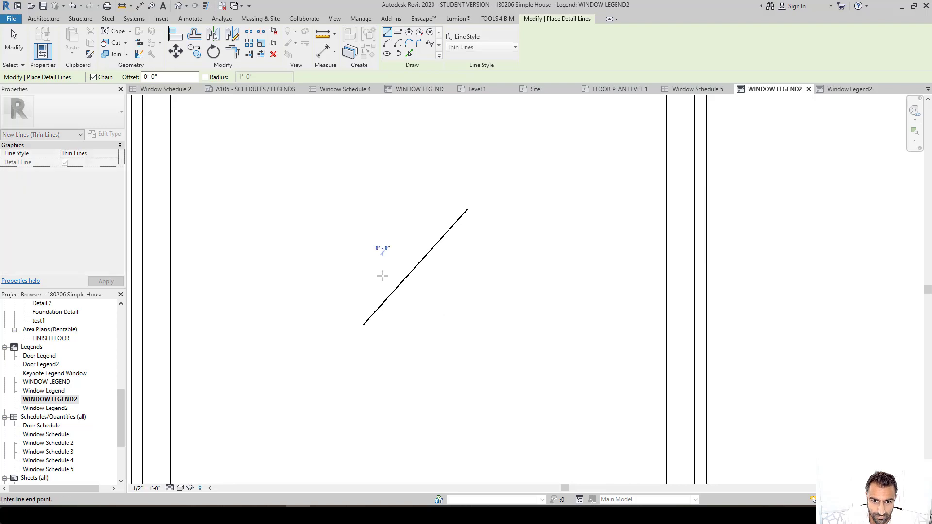
click(417, 235)
key(Escape)
key(Escape)
Mirror a copy of the short diagonal across the long one to form the third glass mark
click(401, 256)
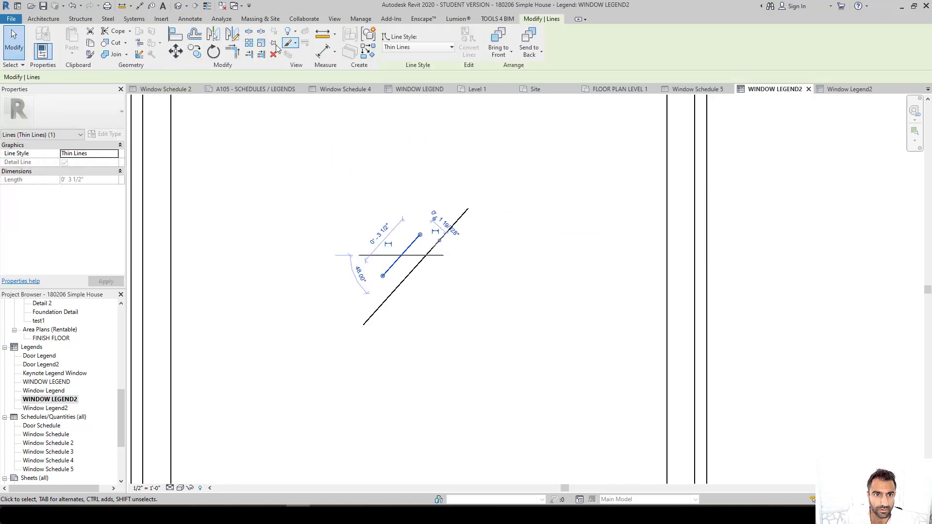
click(233, 34)
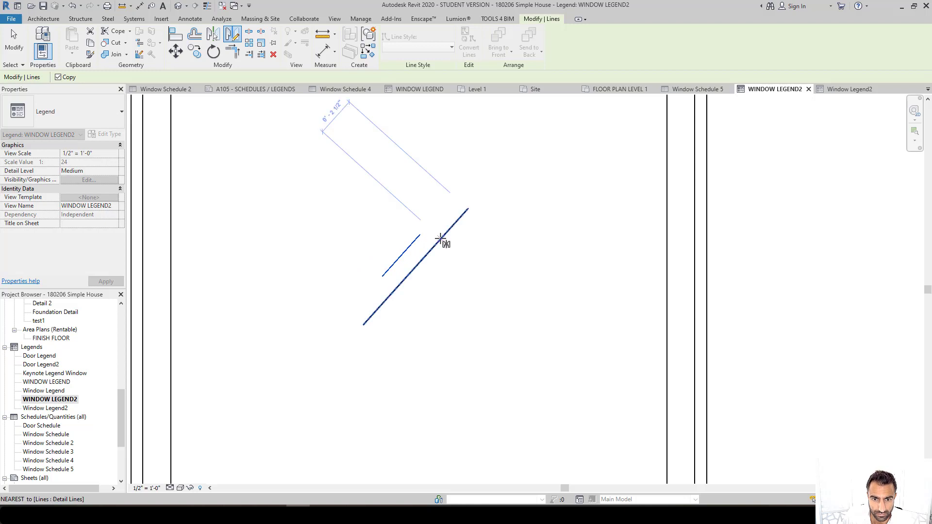
click(397, 287)
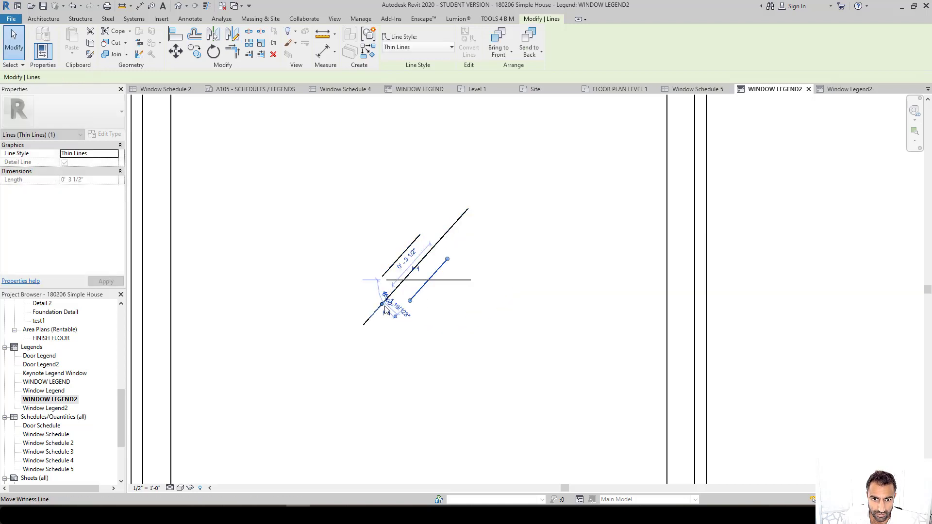
key(Escape)
Select the glass diagonal lines inside the first window
scroll(442, 281, down, 2)
scroll(442, 281, down, 4)
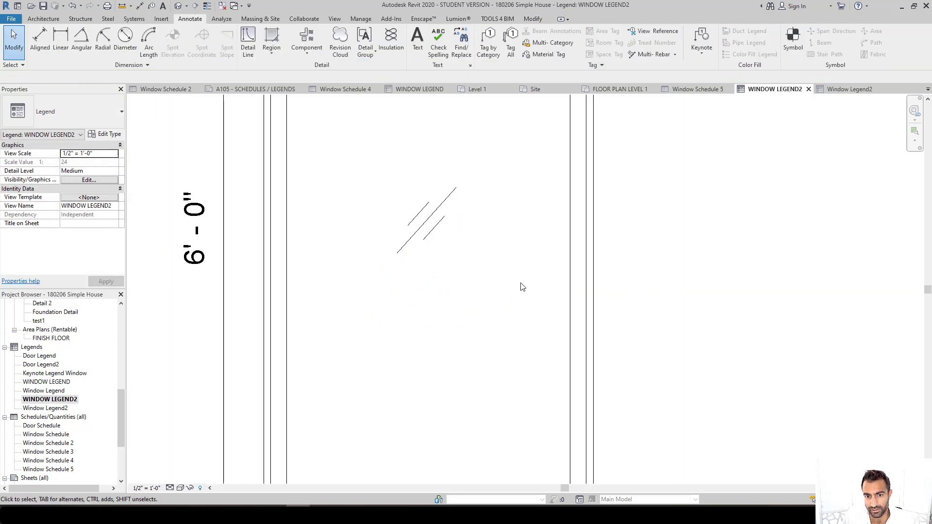
scroll(427, 264, up, 4)
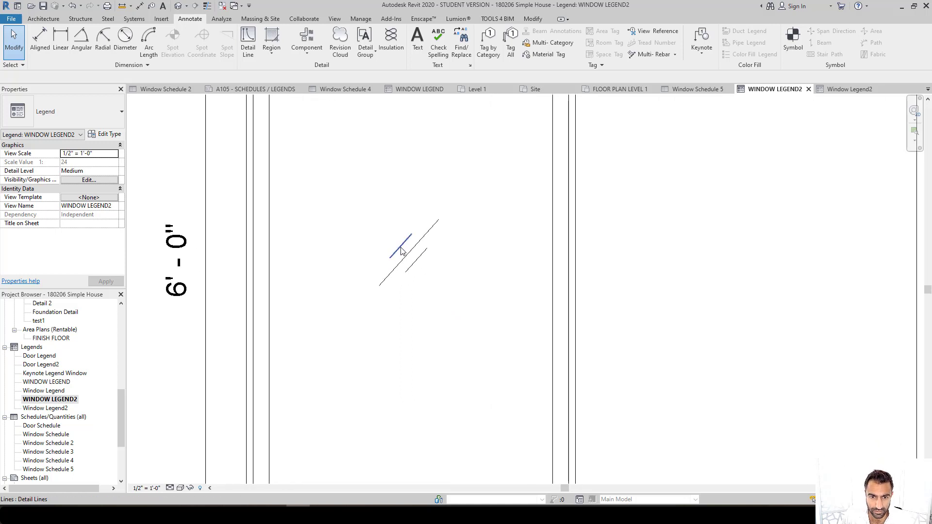
click(419, 244)
ctrl+click(420, 256)
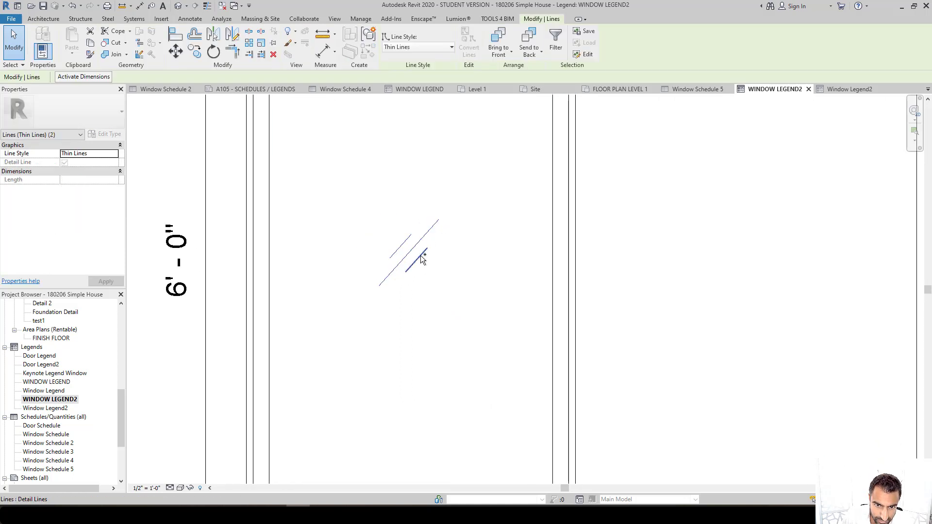
Group the selected diagonals into a detail group named GLASS DIAGONALS
right_click(422, 253)
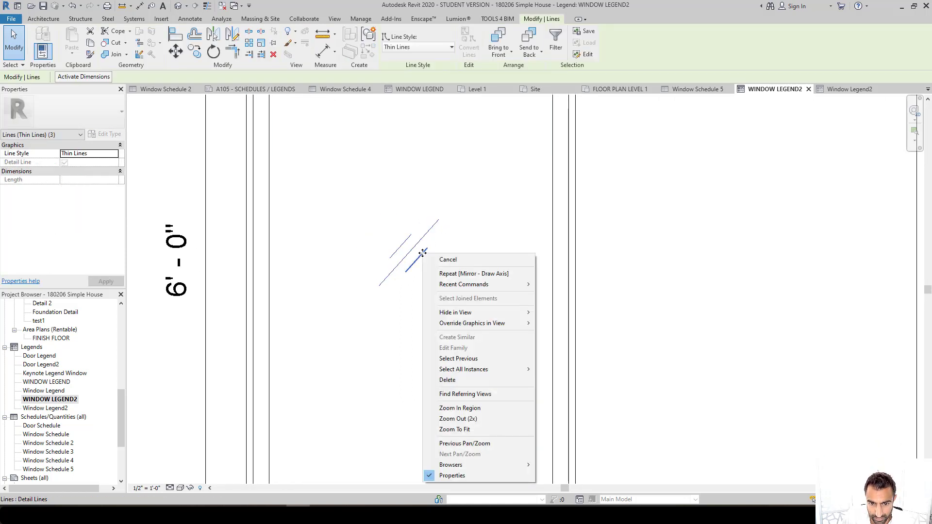
click(370, 34)
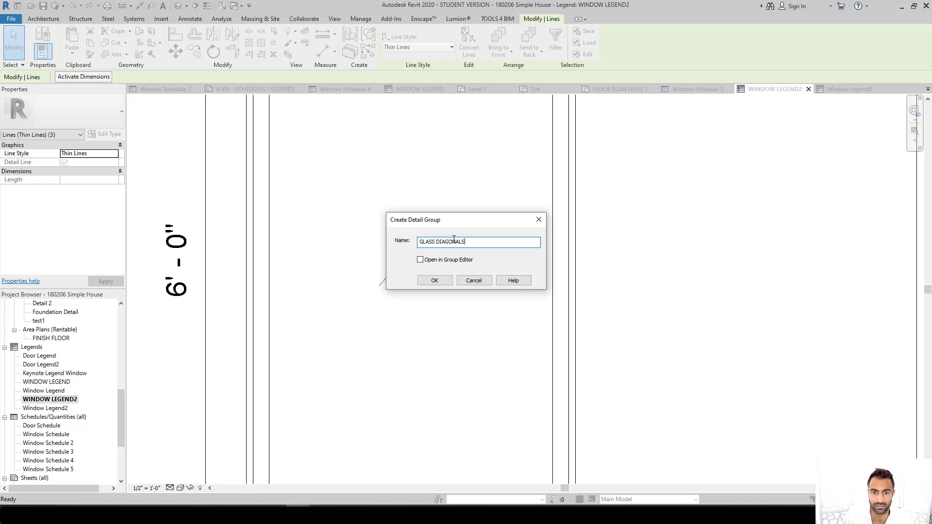
click(435, 280)
scroll(340, 253, down, 5)
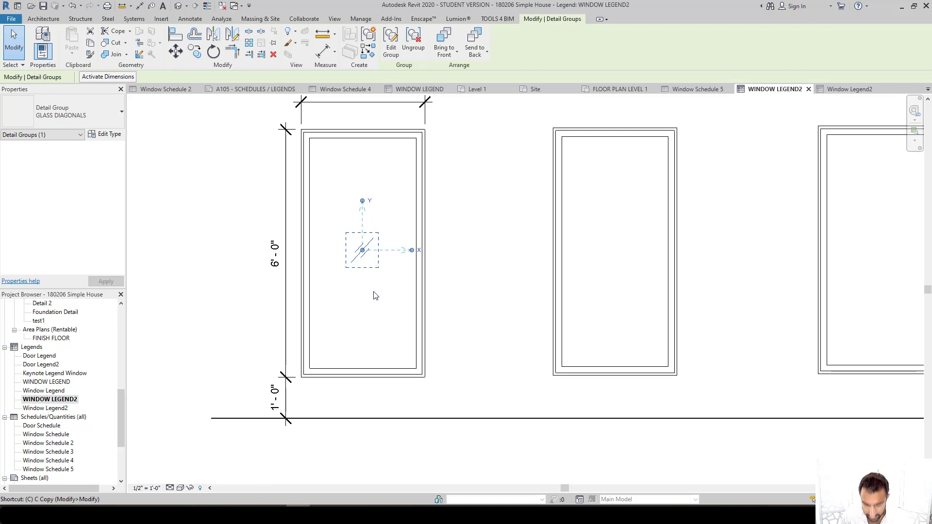
Copy the GLASS DIAGONALS group from the window bottom into the second and third windows
key(c)
click(362, 369)
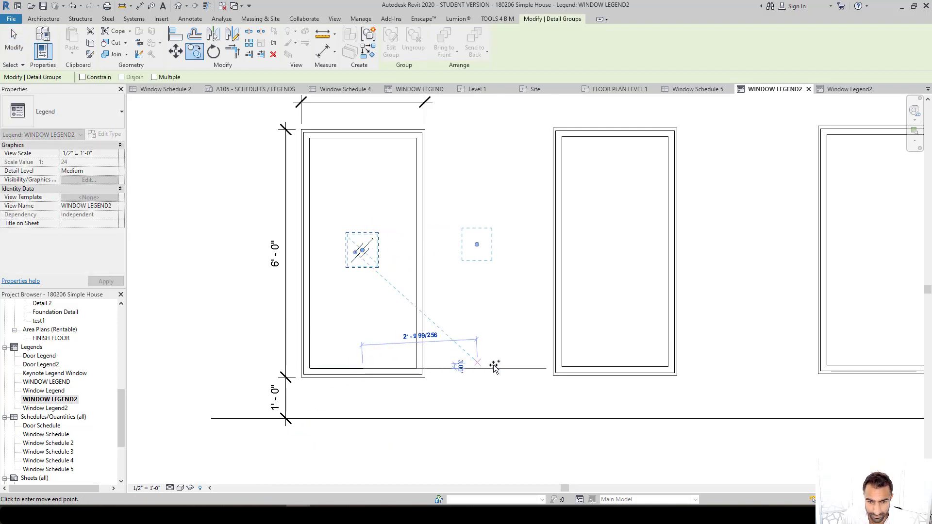
click(616, 368)
key(Escape)
scroll(517, 300, down, 4)
click(475, 277)
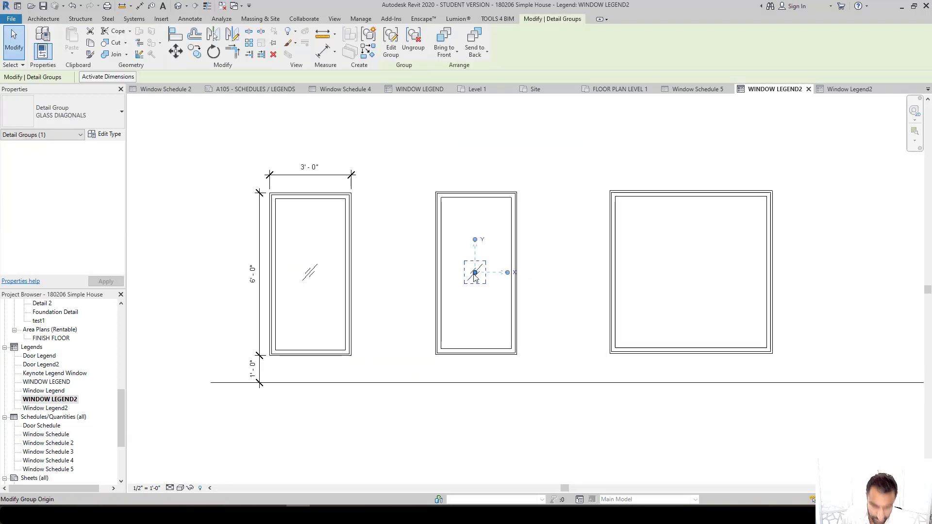
key(c)
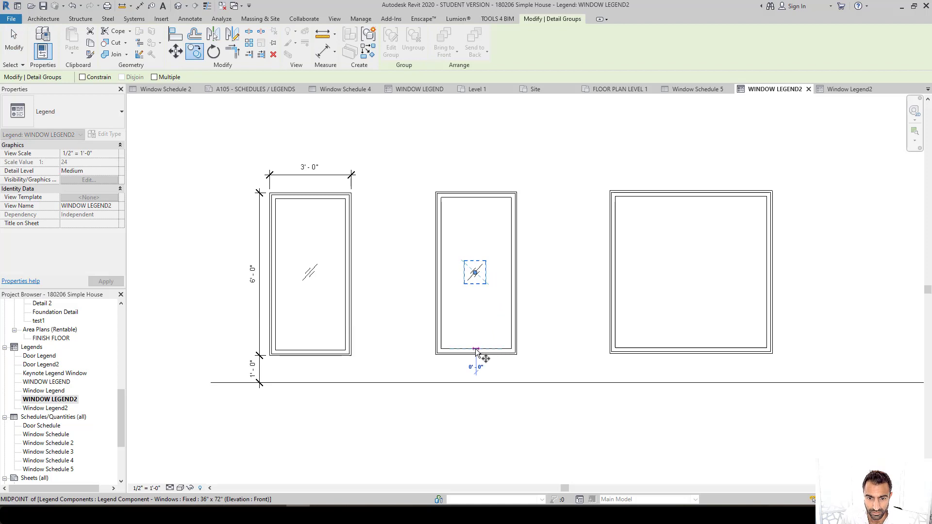
click(476, 348)
click(696, 349)
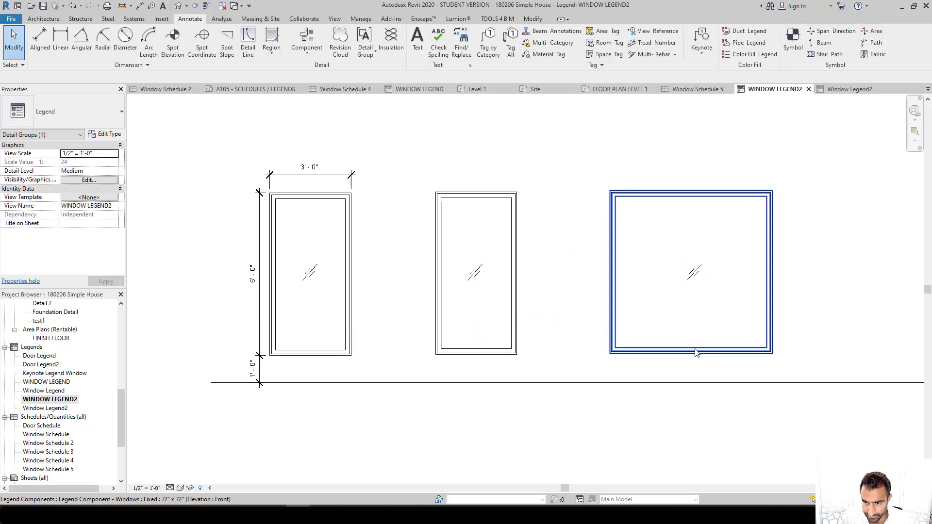
middle_drag(475, 301, 589, 268)
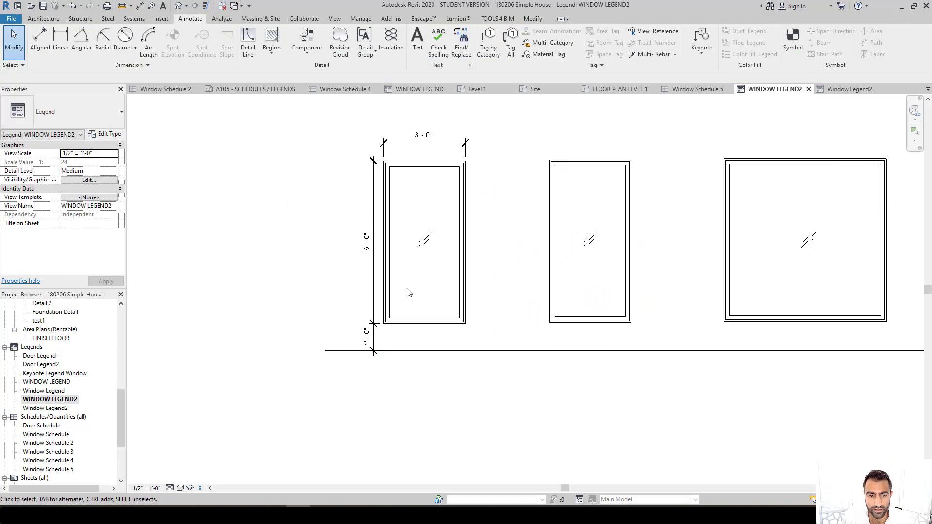
Place a W1 text note below the first window
middle_drag(474, 333, 402, 362)
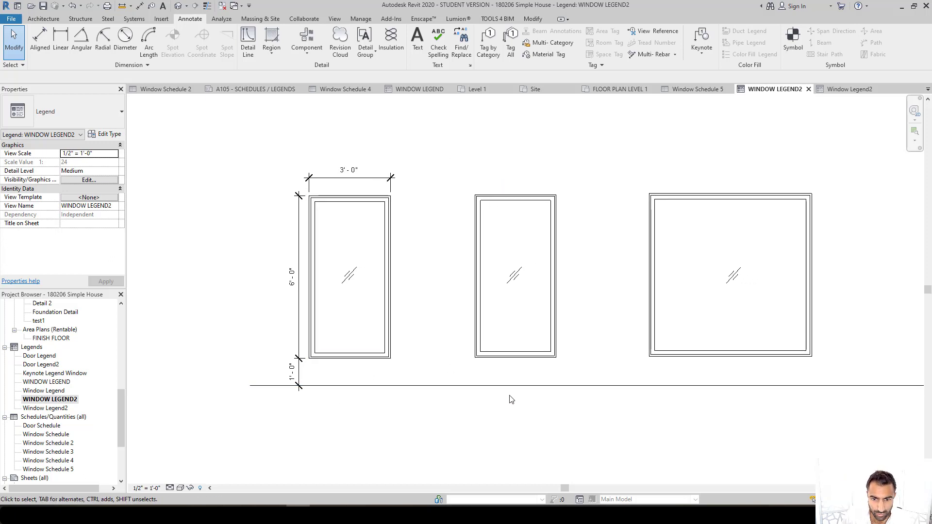
mouse_move(443, 423)
middle_down()
mouse_move(526, 371)
mouse_move(518, 380)
middle_up()
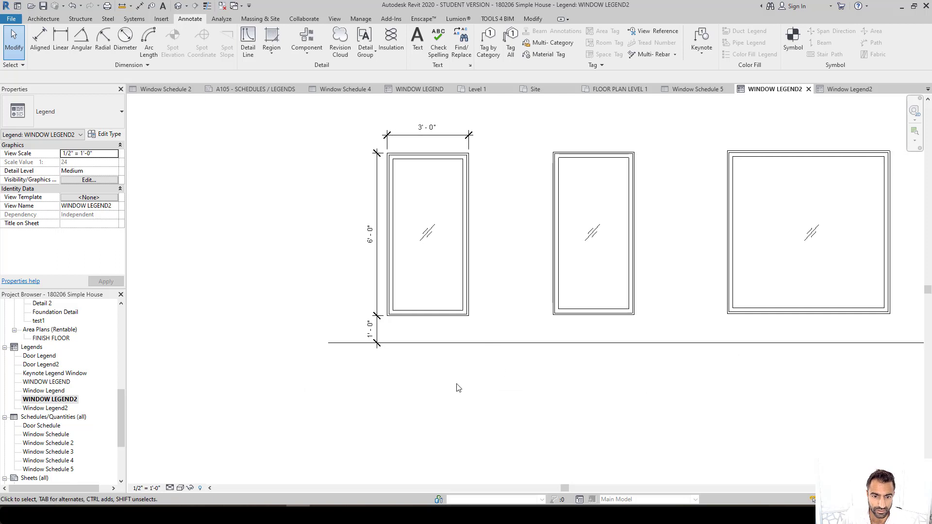
click(418, 40)
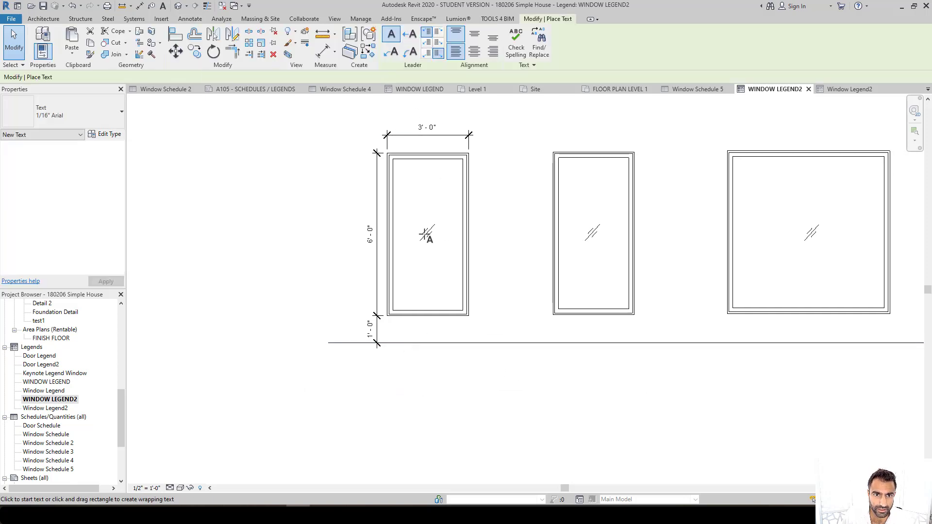
click(401, 368)
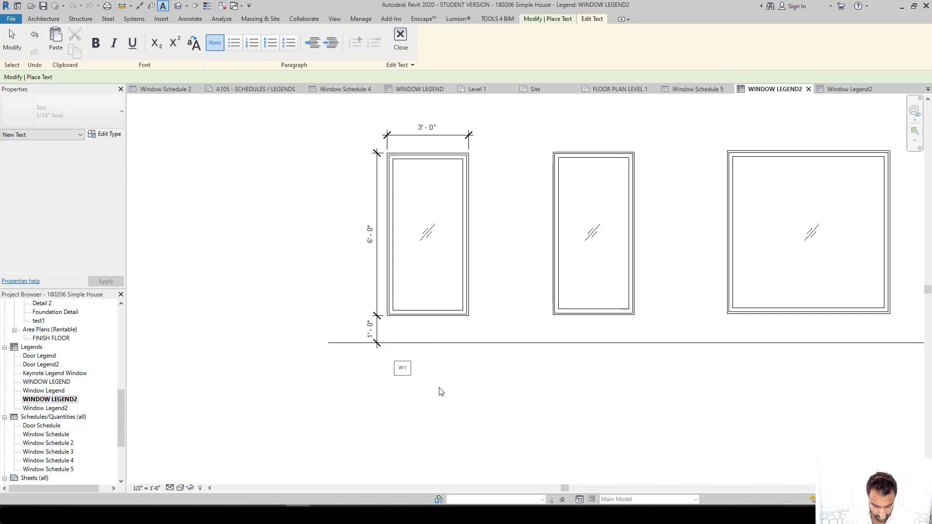
click(456, 383)
key(Escape)
Switch the W1 label to a larger text type and centre it under the first window
click(402, 367)
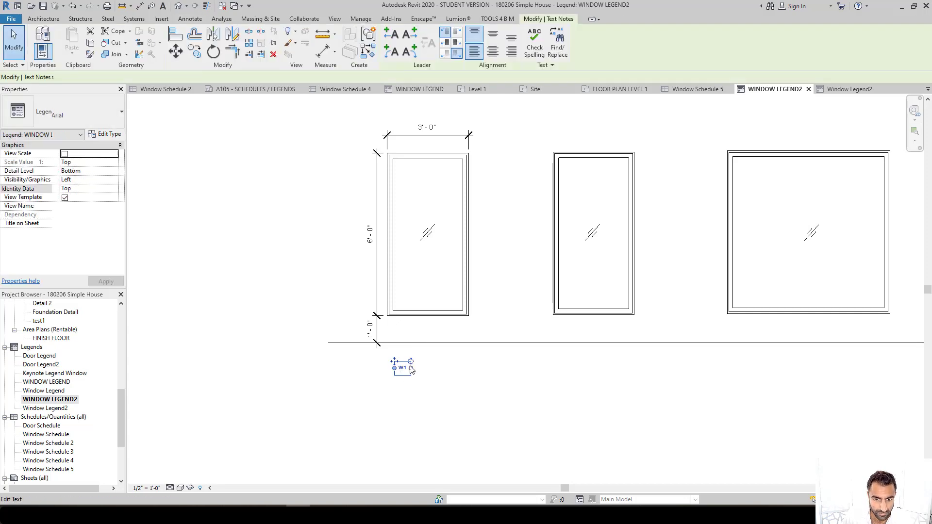
click(62, 119)
click(29, 155)
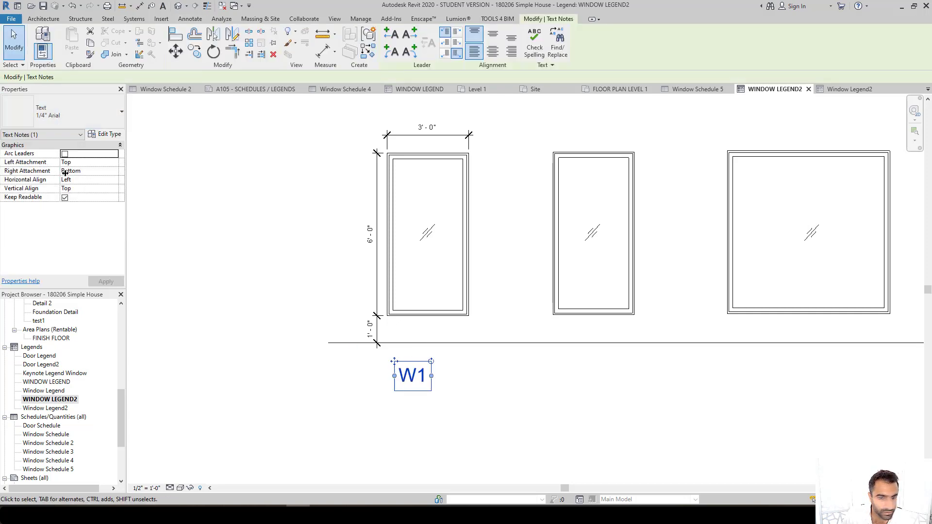
scroll(401, 380, up, 4)
click(422, 371)
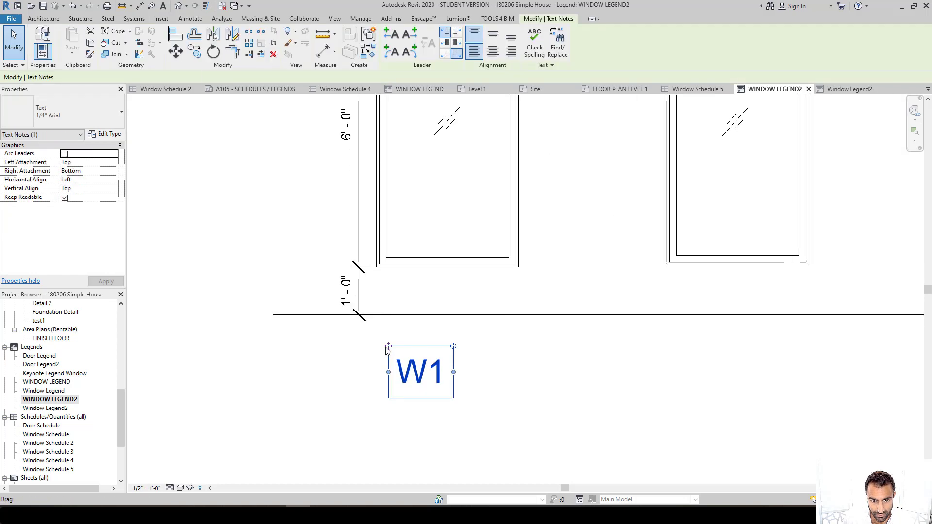
drag(400, 345, 410, 356)
Copy the W1 label (CC) from the first window's bottom to beneath the second window
key(c)
click(446, 266)
scroll(443, 266, down, 2)
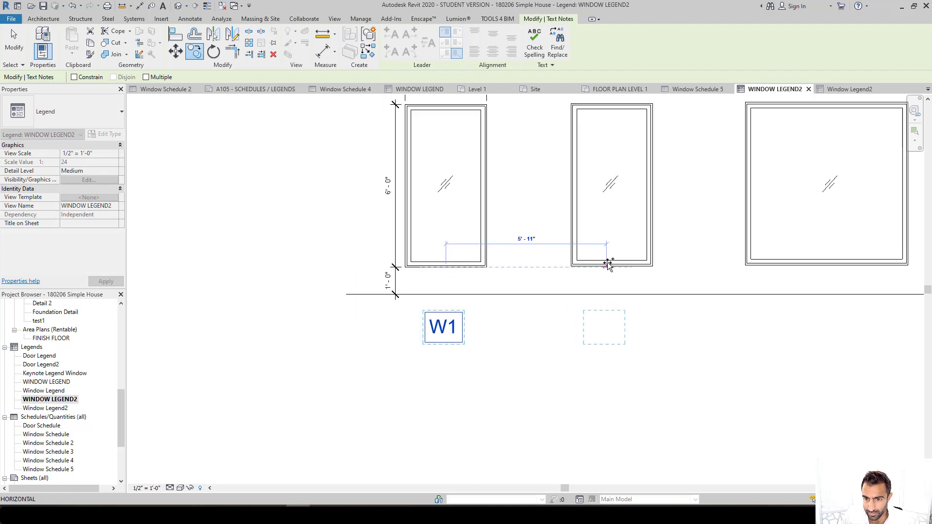
click(609, 268)
key(Escape)
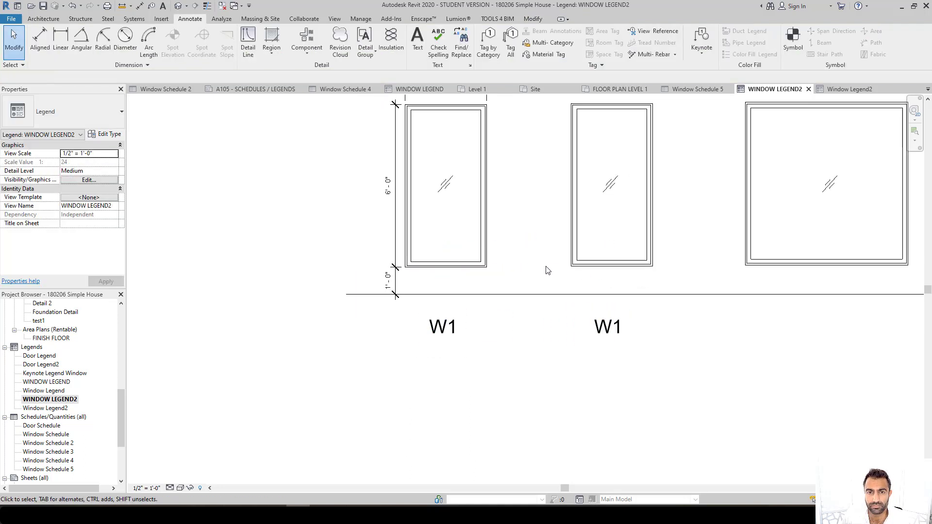
Change the label under the second window to W2
click(488, 48)
key(Escape)
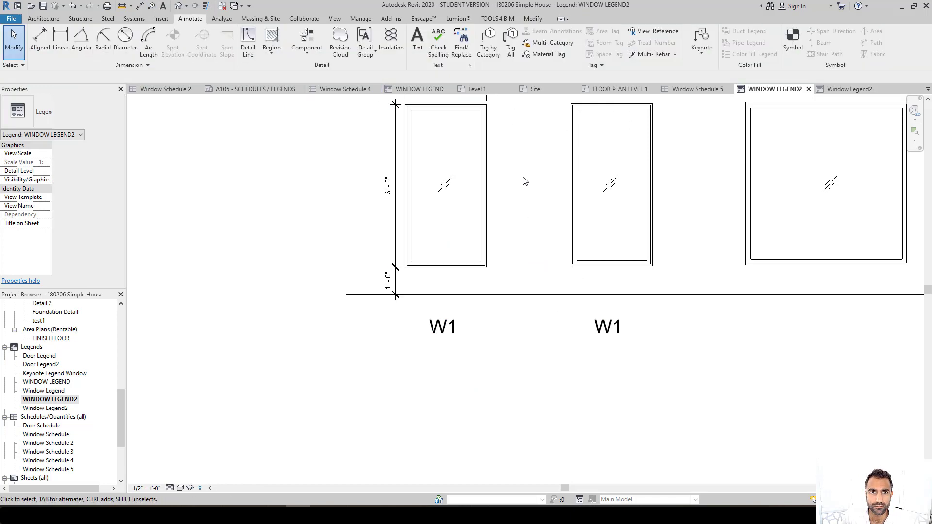
middle_drag(549, 252, 414, 368)
double_click(424, 369)
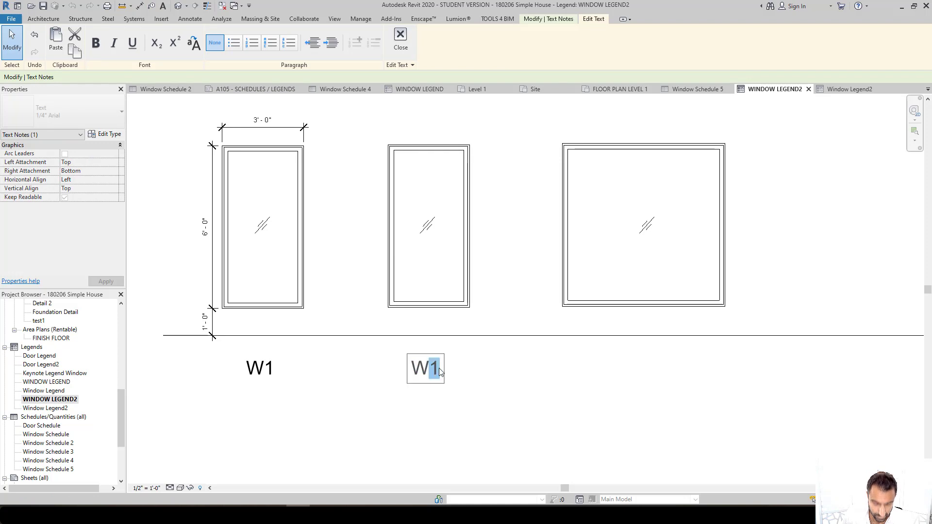
text(2)
click(462, 415)
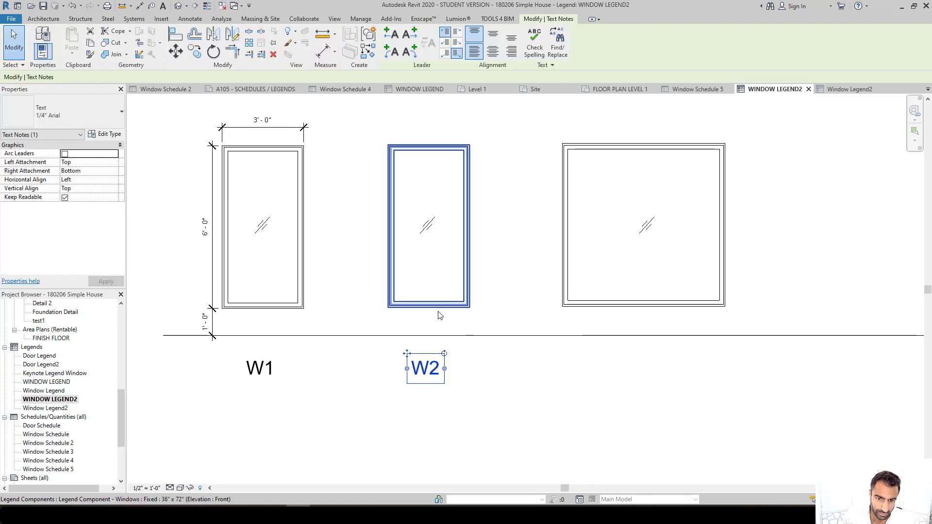
Copy the W2 label from the middle window to beneath the third window
middle_drag(442, 329, 367, 303)
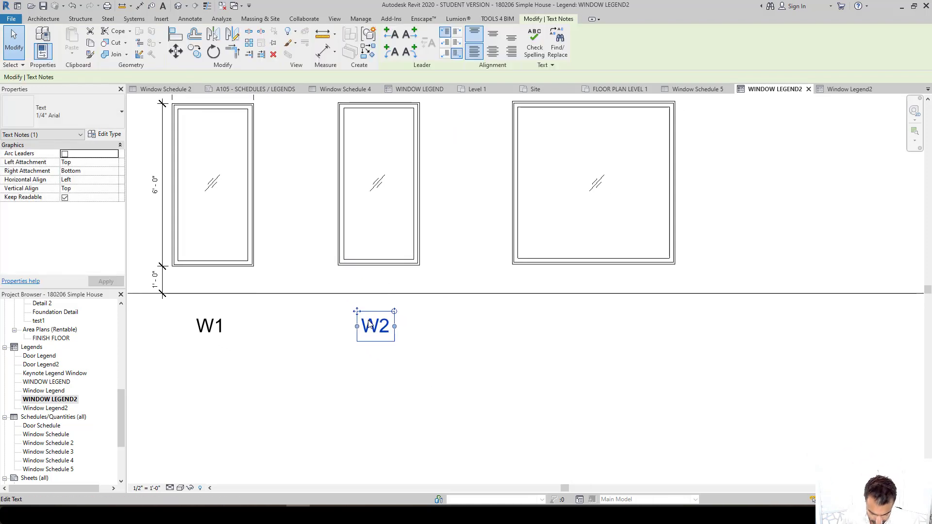
key(c)
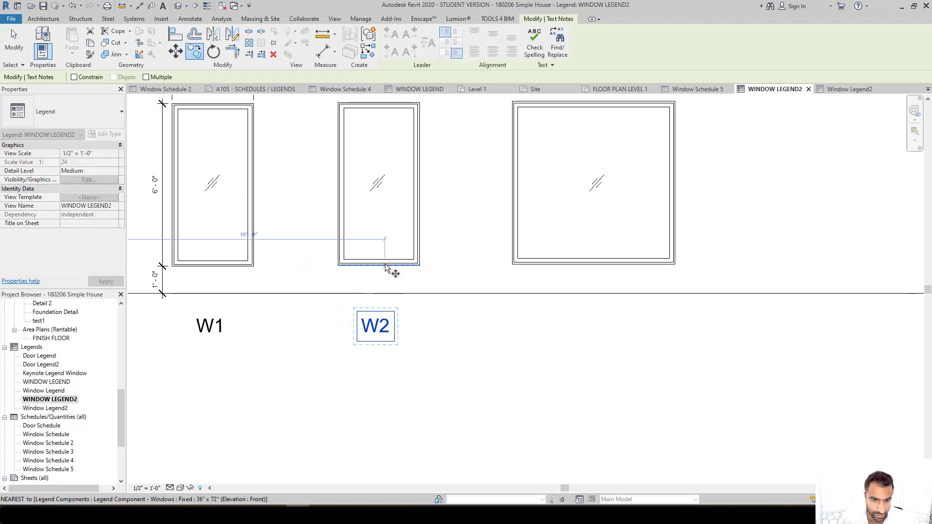
click(379, 264)
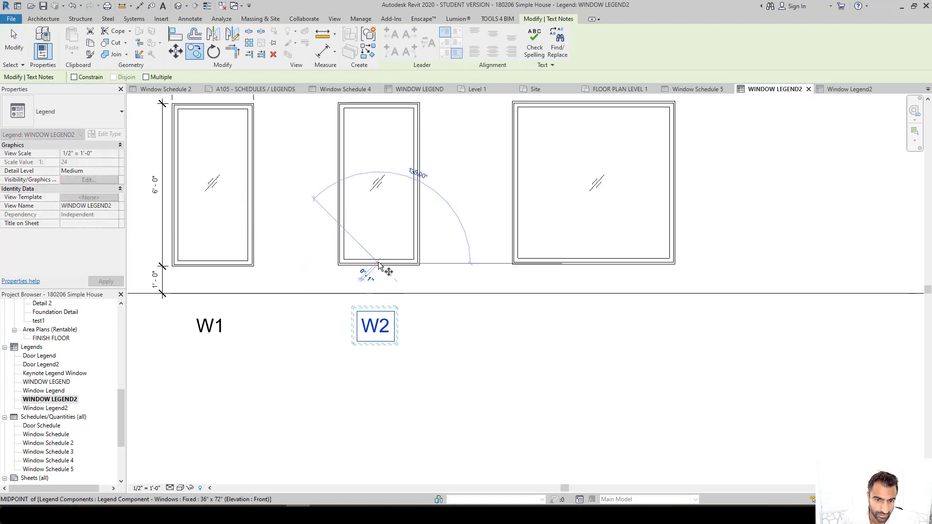
click(595, 265)
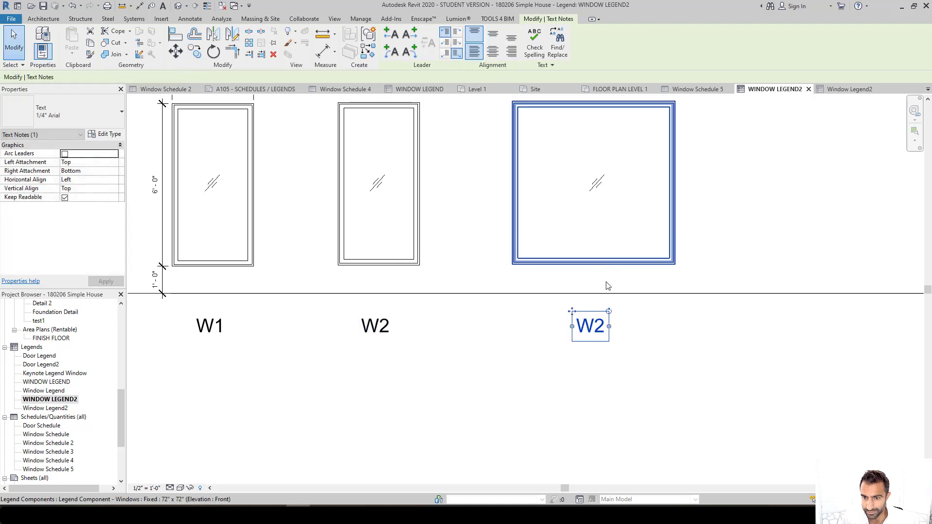
key(Escape)
Change the label under the third window to W3 and recentre the legend in view
double_click(598, 332)
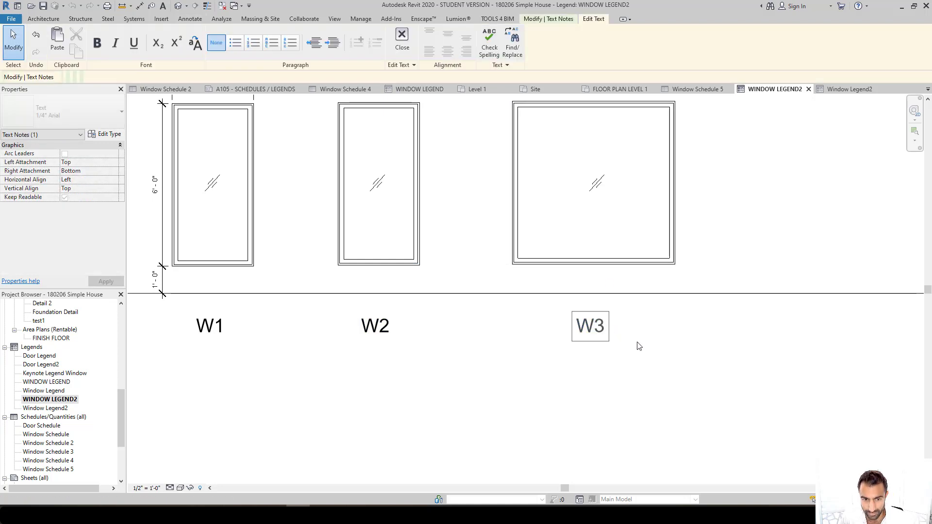
click(670, 382)
scroll(611, 388, down, 1)
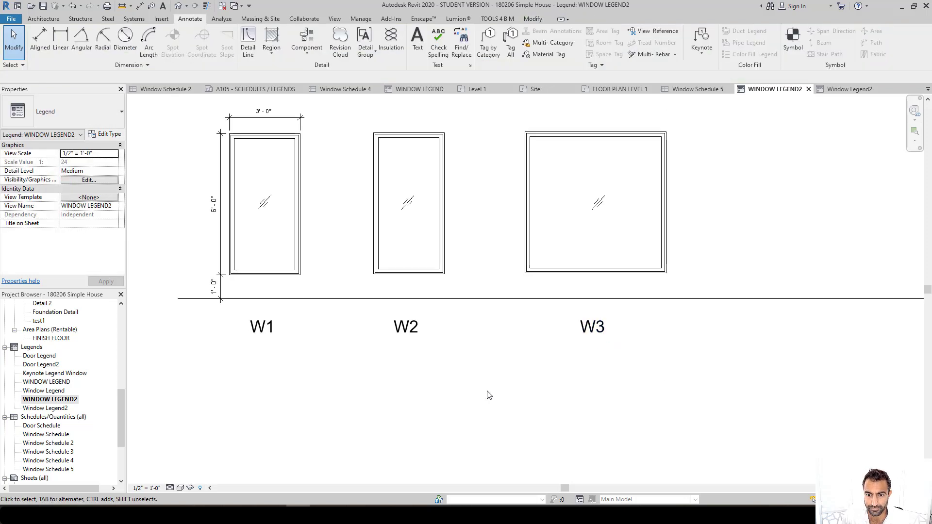
mouse_move(439, 385)
middle_down()
mouse_move(393, 372)
mouse_move(458, 426)
middle_up()
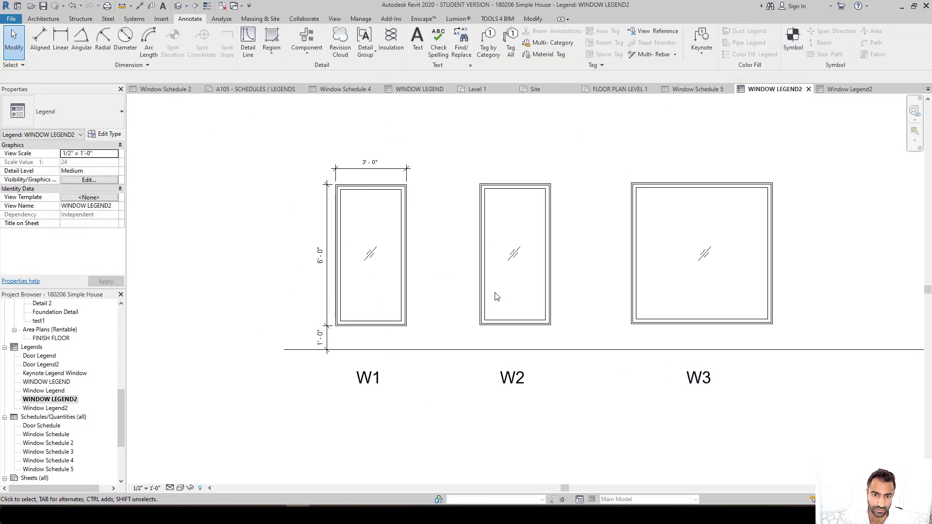
middle_drag(511, 324, 491, 315)
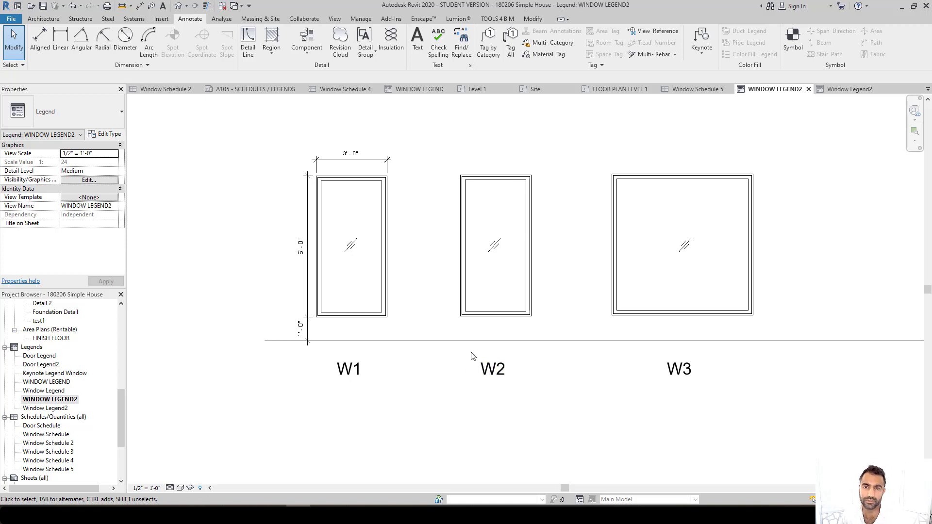
middle_drag(418, 208, 421, 243)
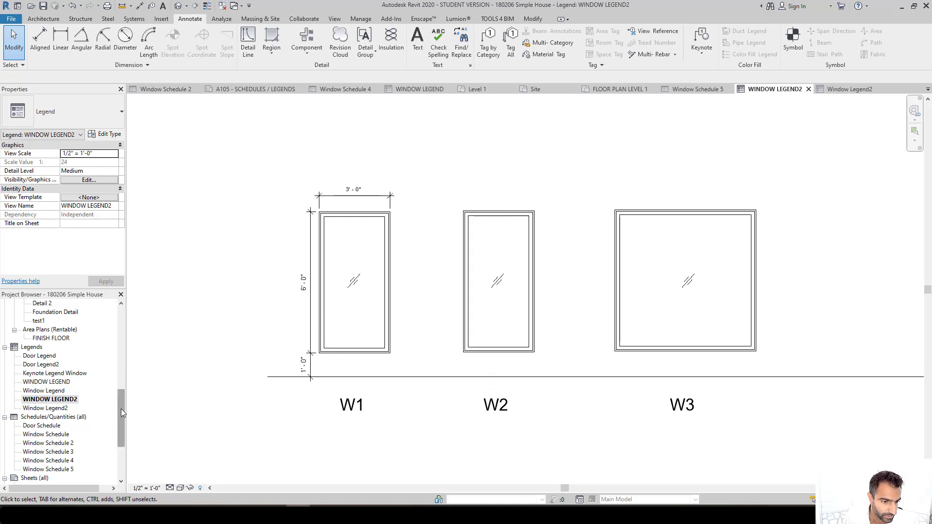
Open sheet A105 - SCHEDULES / LEGENDS from the Project Browser
drag(121, 412, 121, 424)
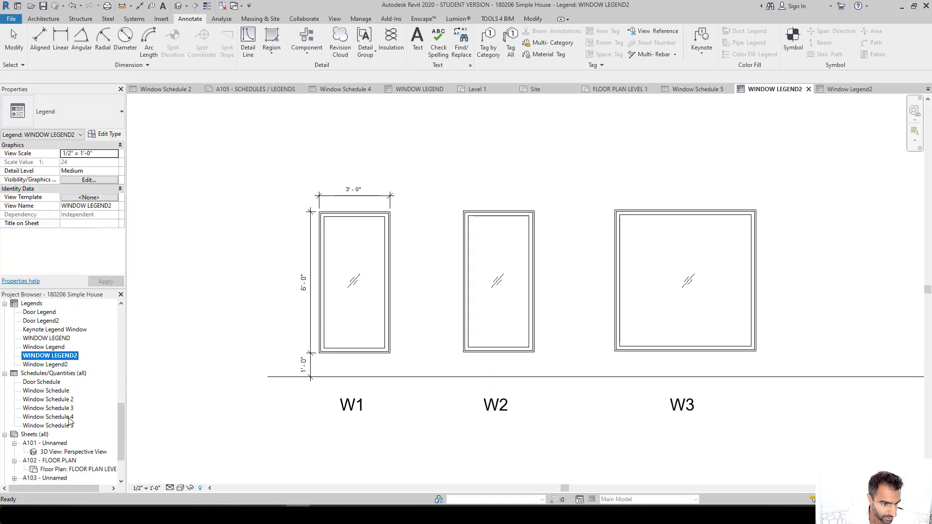
scroll(70, 422, down, 2)
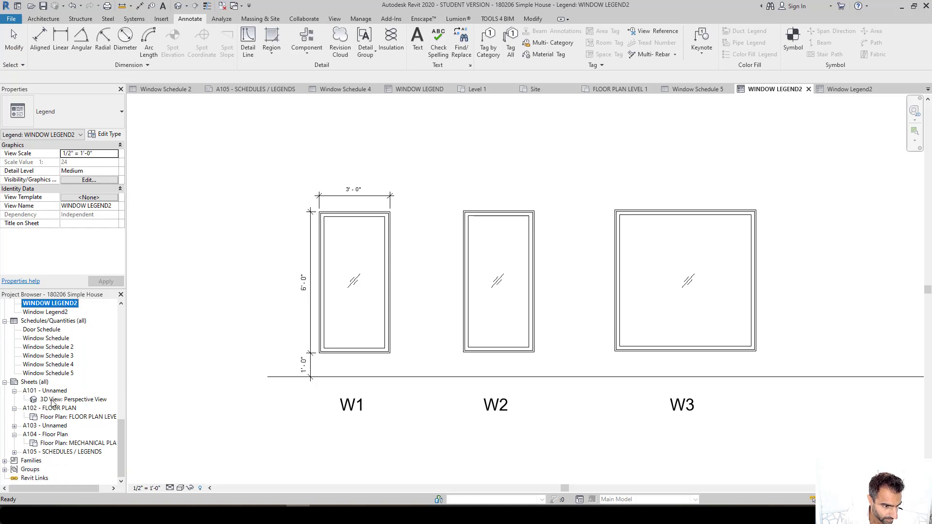
double_click(52, 452)
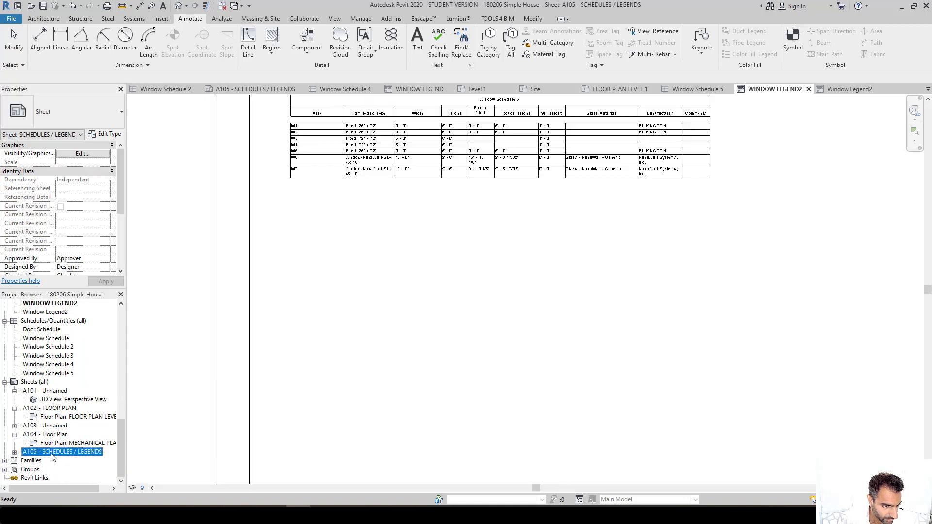
Place the WINDOW LEGEND2 view on the sheet beneath Window Schedule 5
click(56, 304)
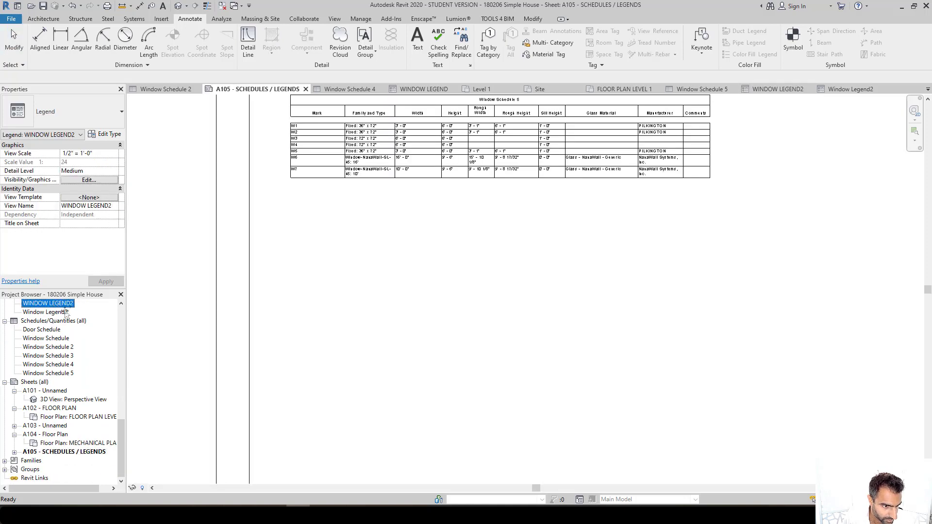
drag(426, 346, 427, 340)
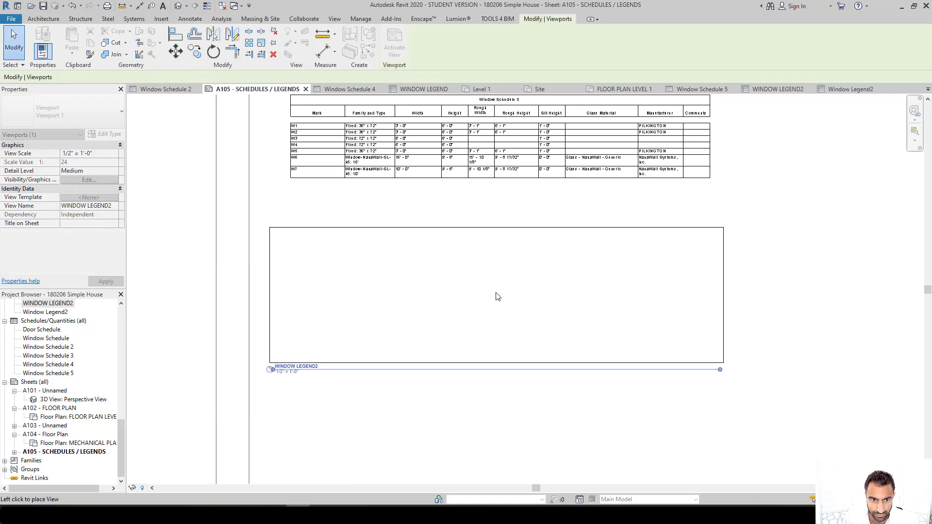
click(519, 282)
click(449, 406)
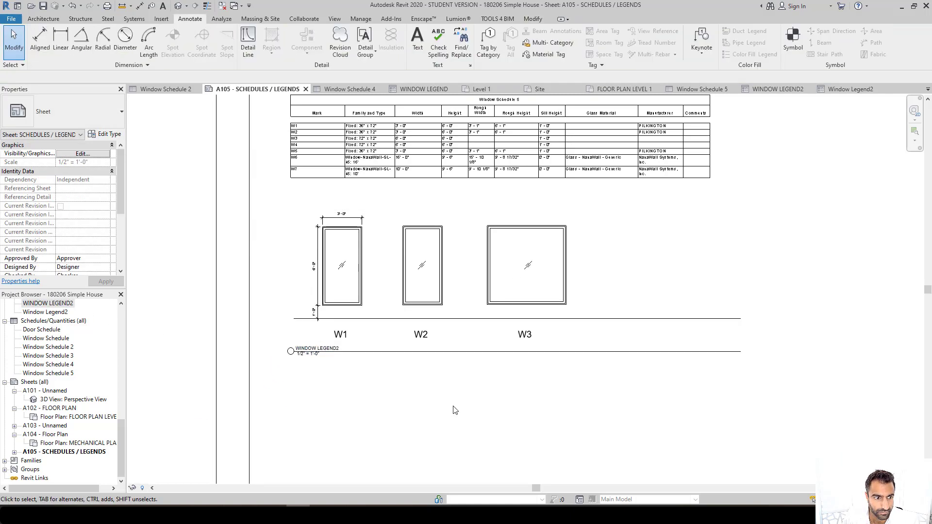
scroll(411, 350, down, 1)
scroll(411, 350, down, 1)
scroll(525, 164, up, 3)
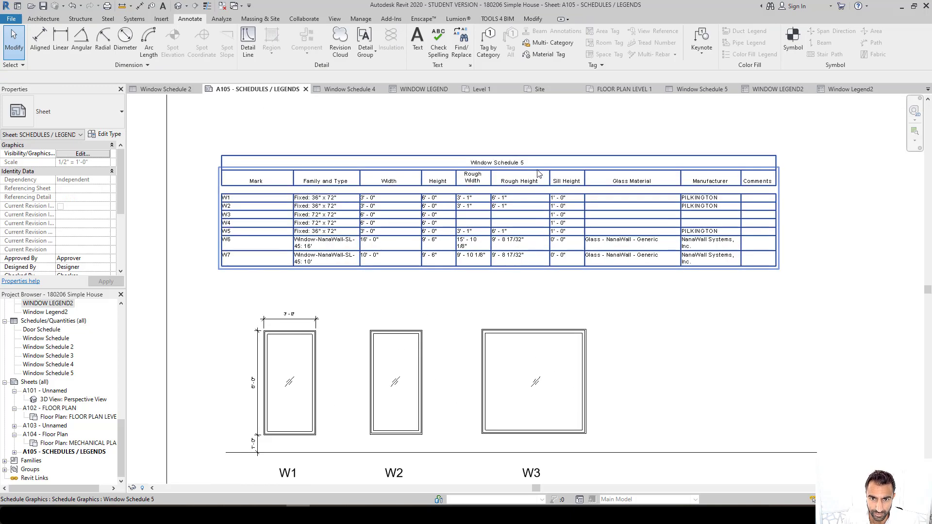
middle_drag(436, 282, 447, 228)
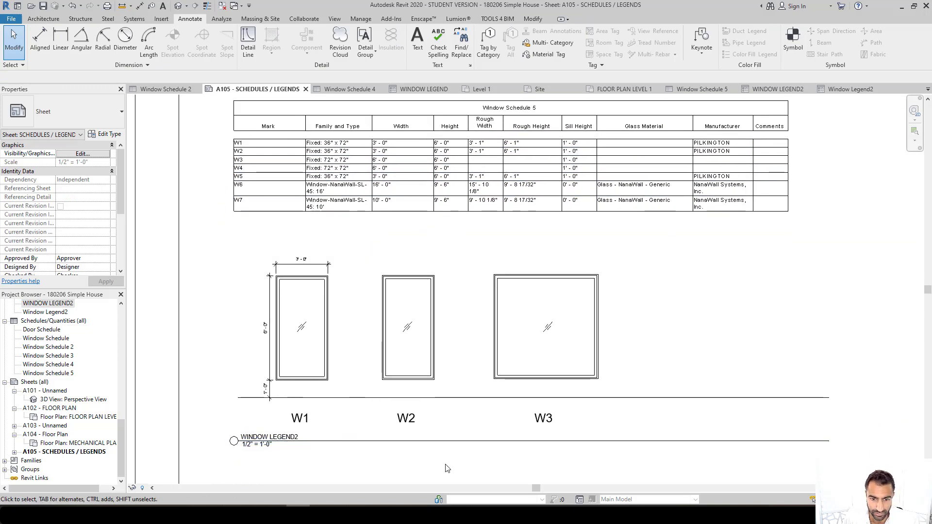